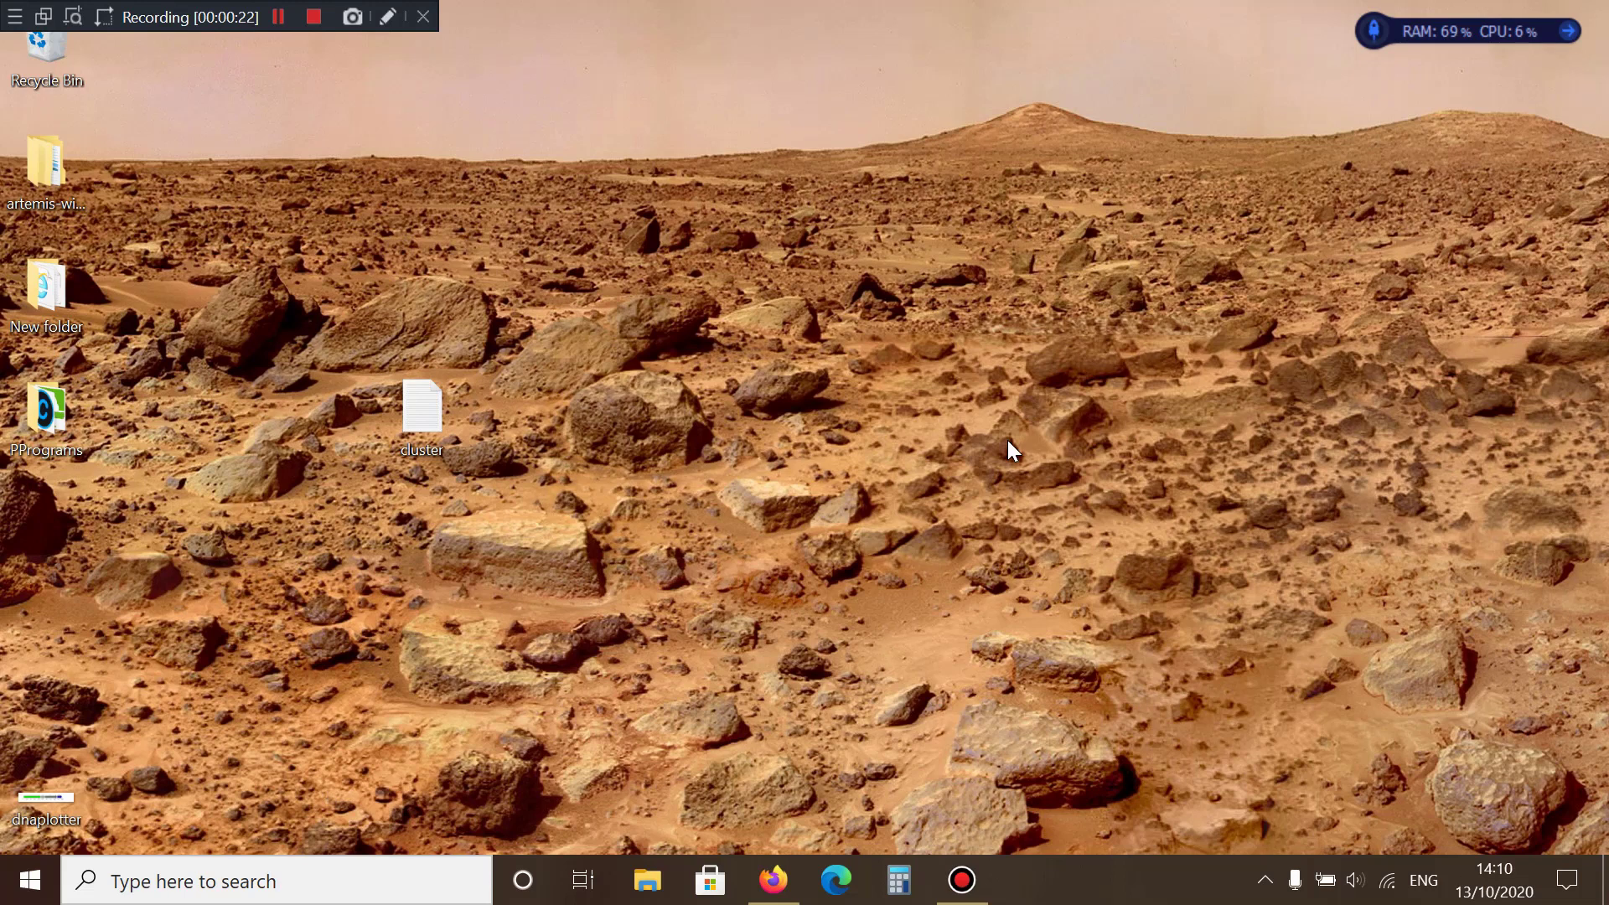
Search Bing for 'artemis genome' in Firefox
mouse_move(773, 880)
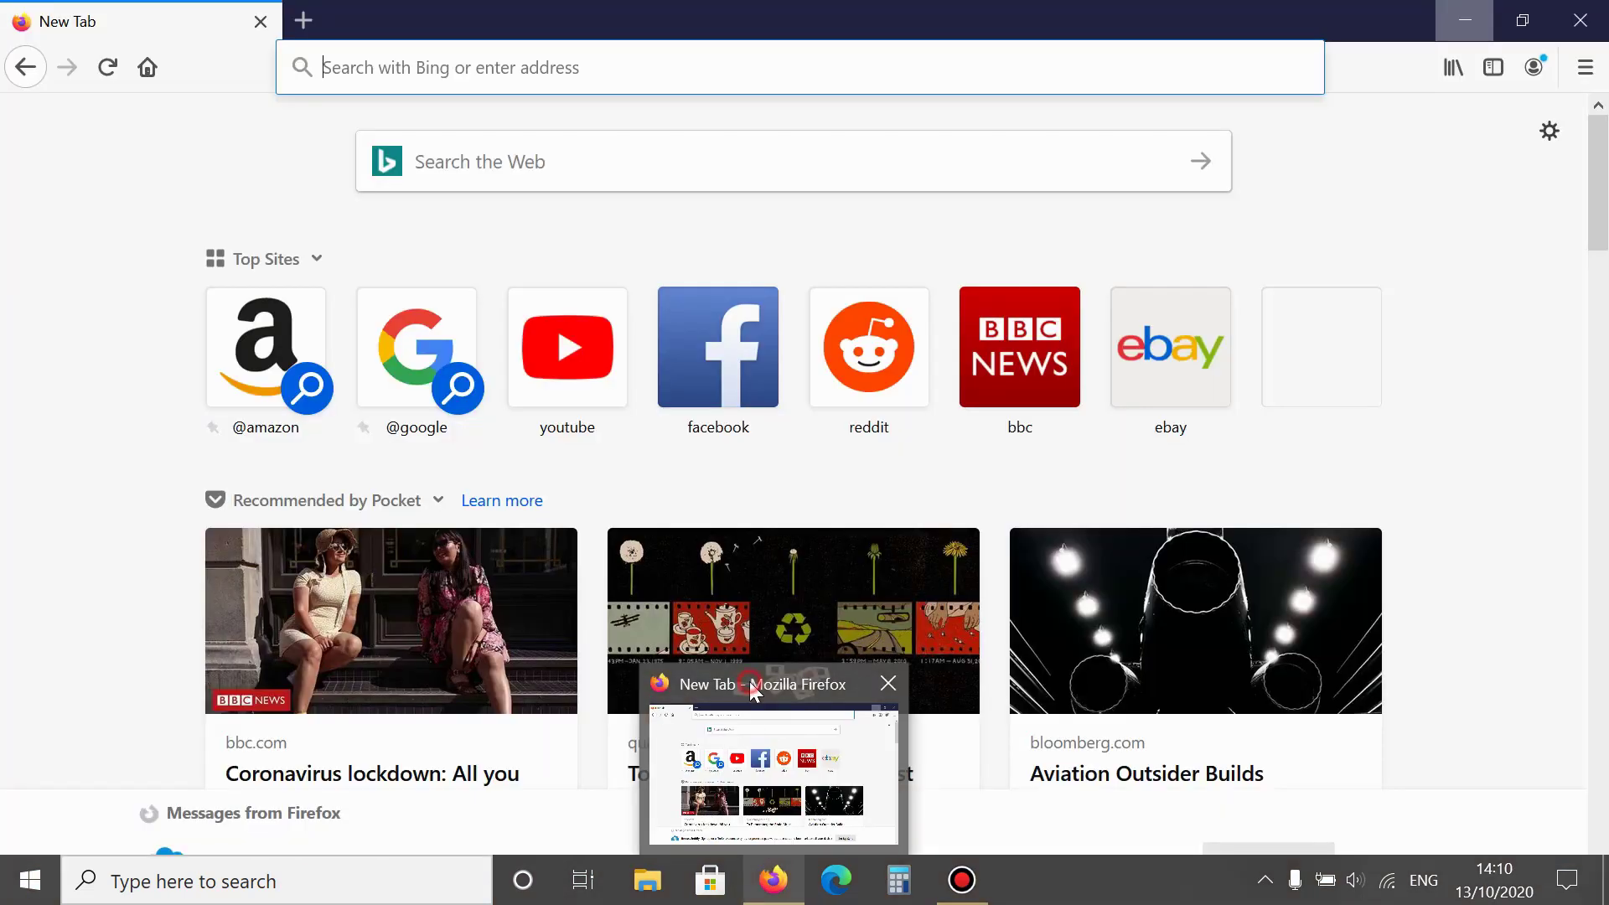
left_click(754, 679)
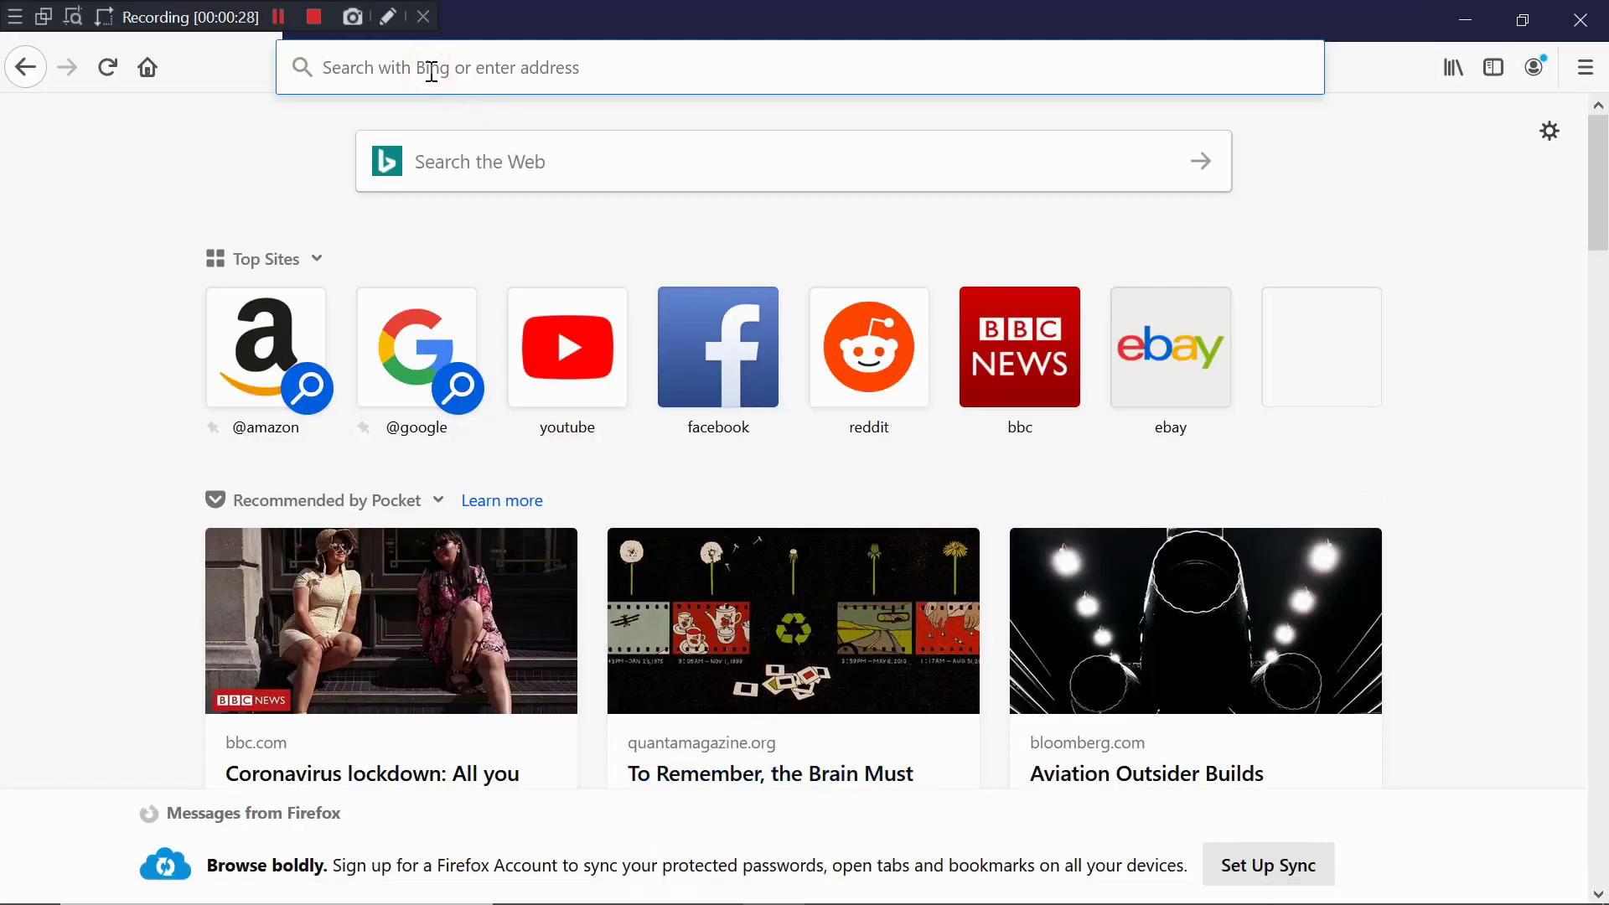
type("artemis+genome")
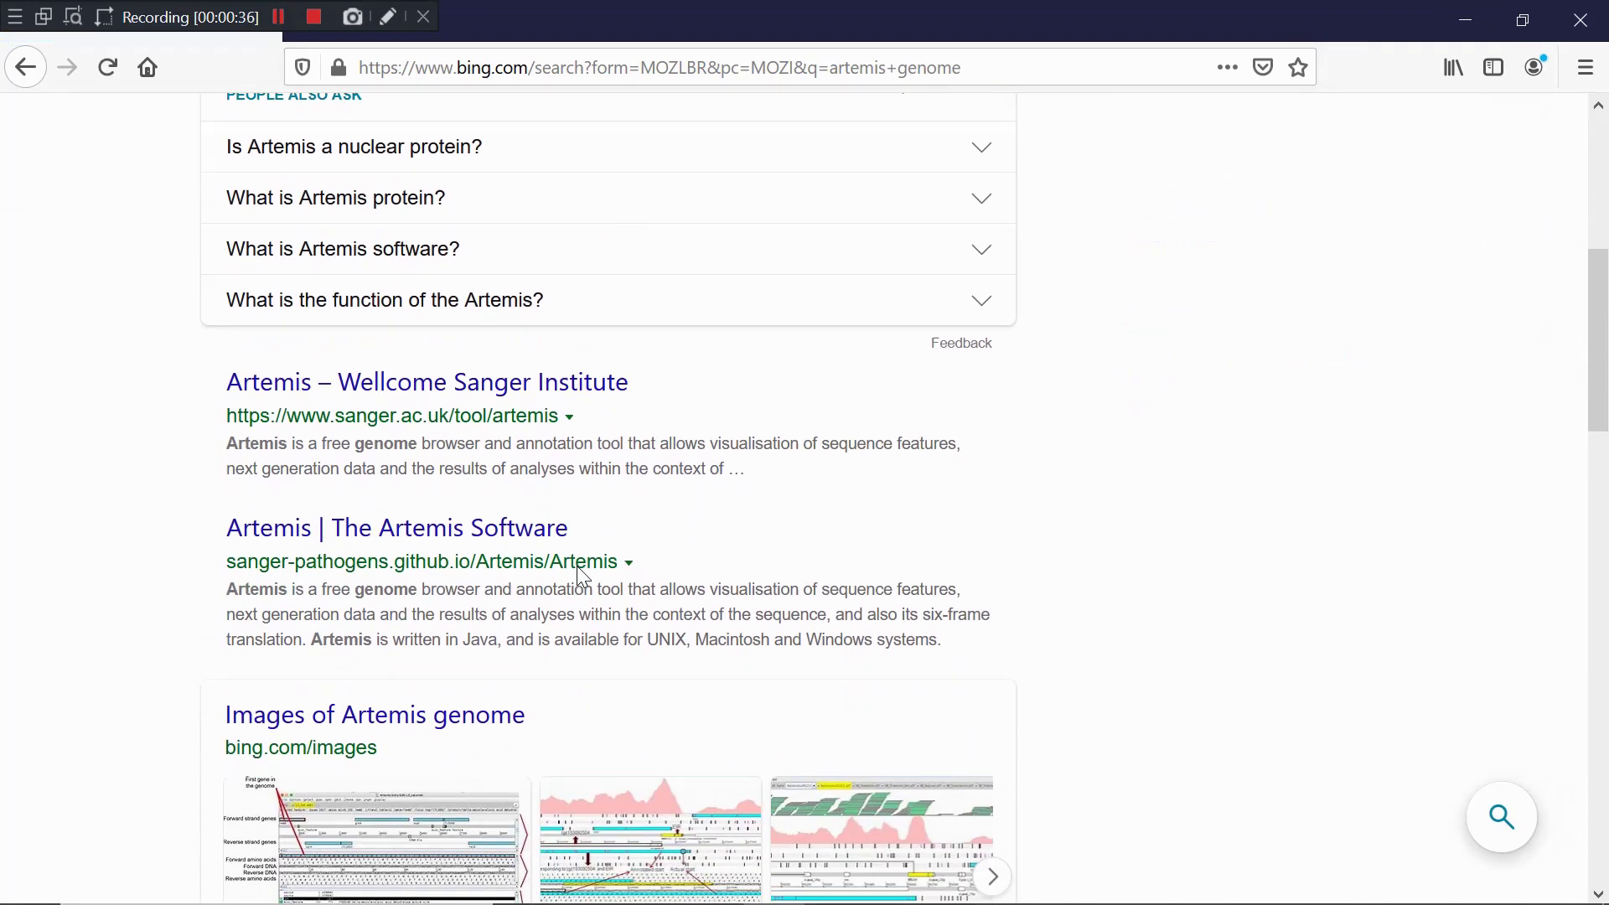
scroll(582, 576, "down", 2)
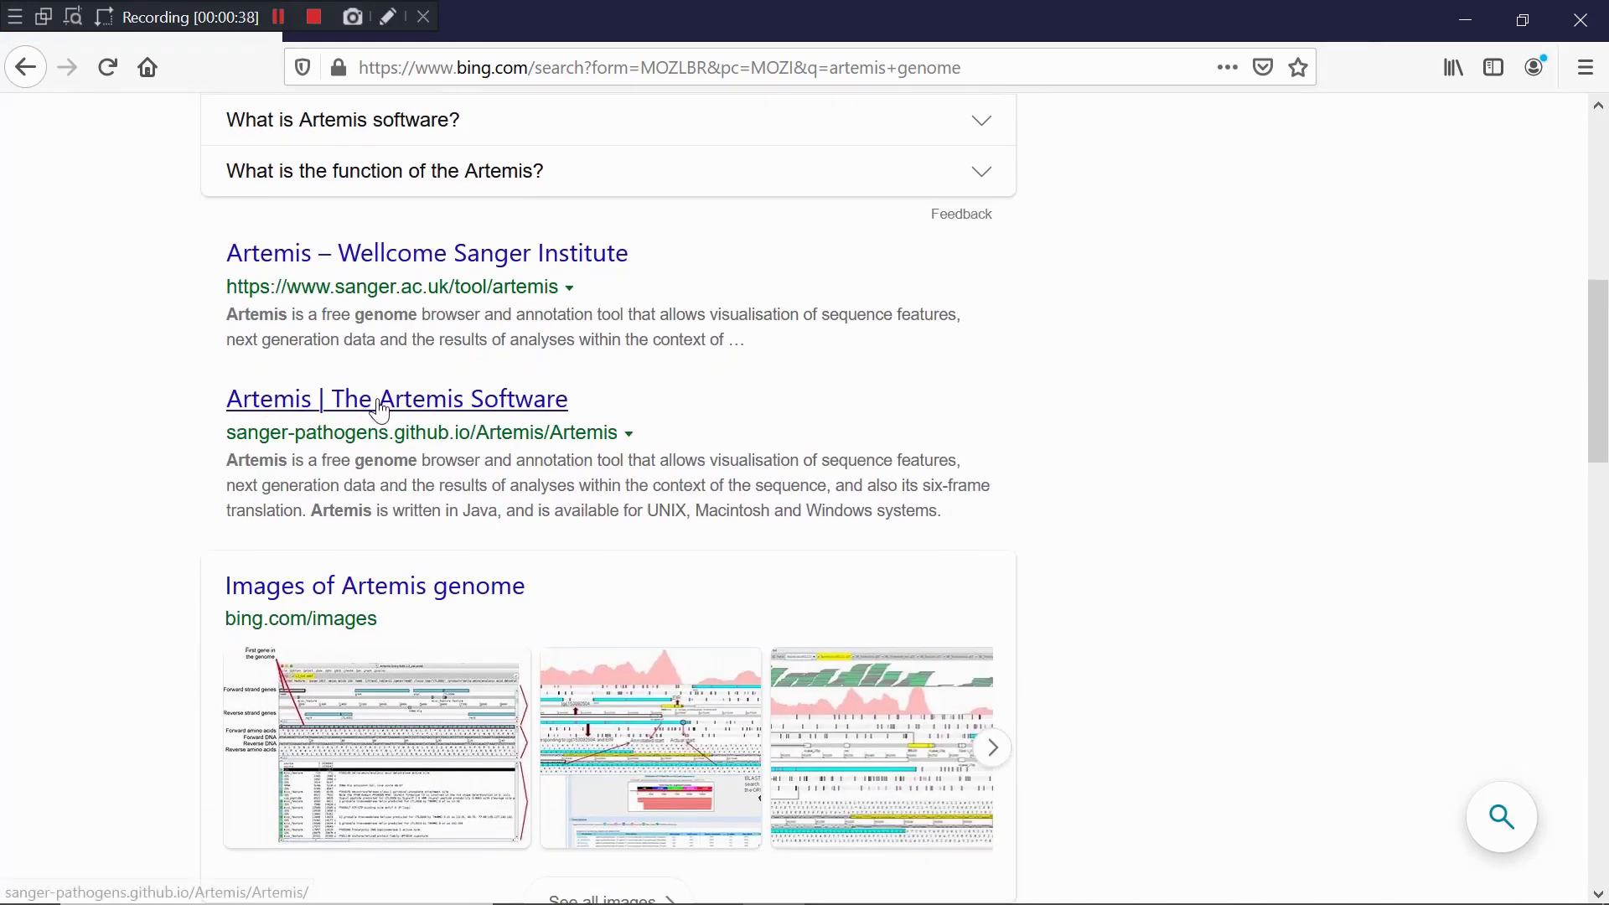
Open 'Artemis | The Artemis Software' and scroll through its publication and citation details
left_click(462, 402)
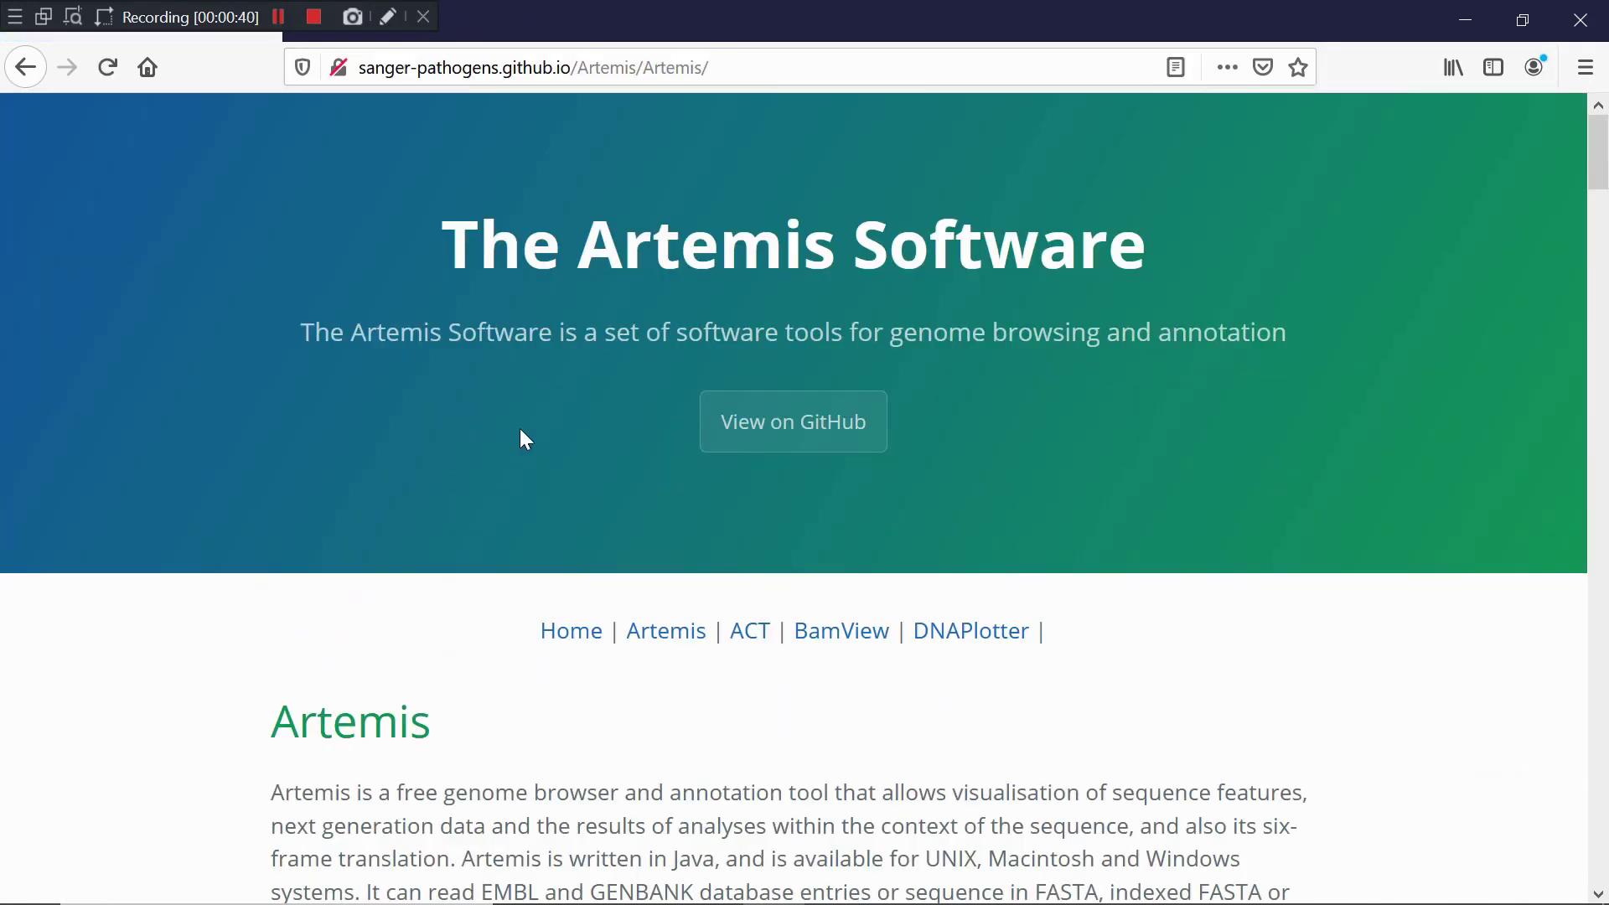
scroll(527, 450, "down", 12)
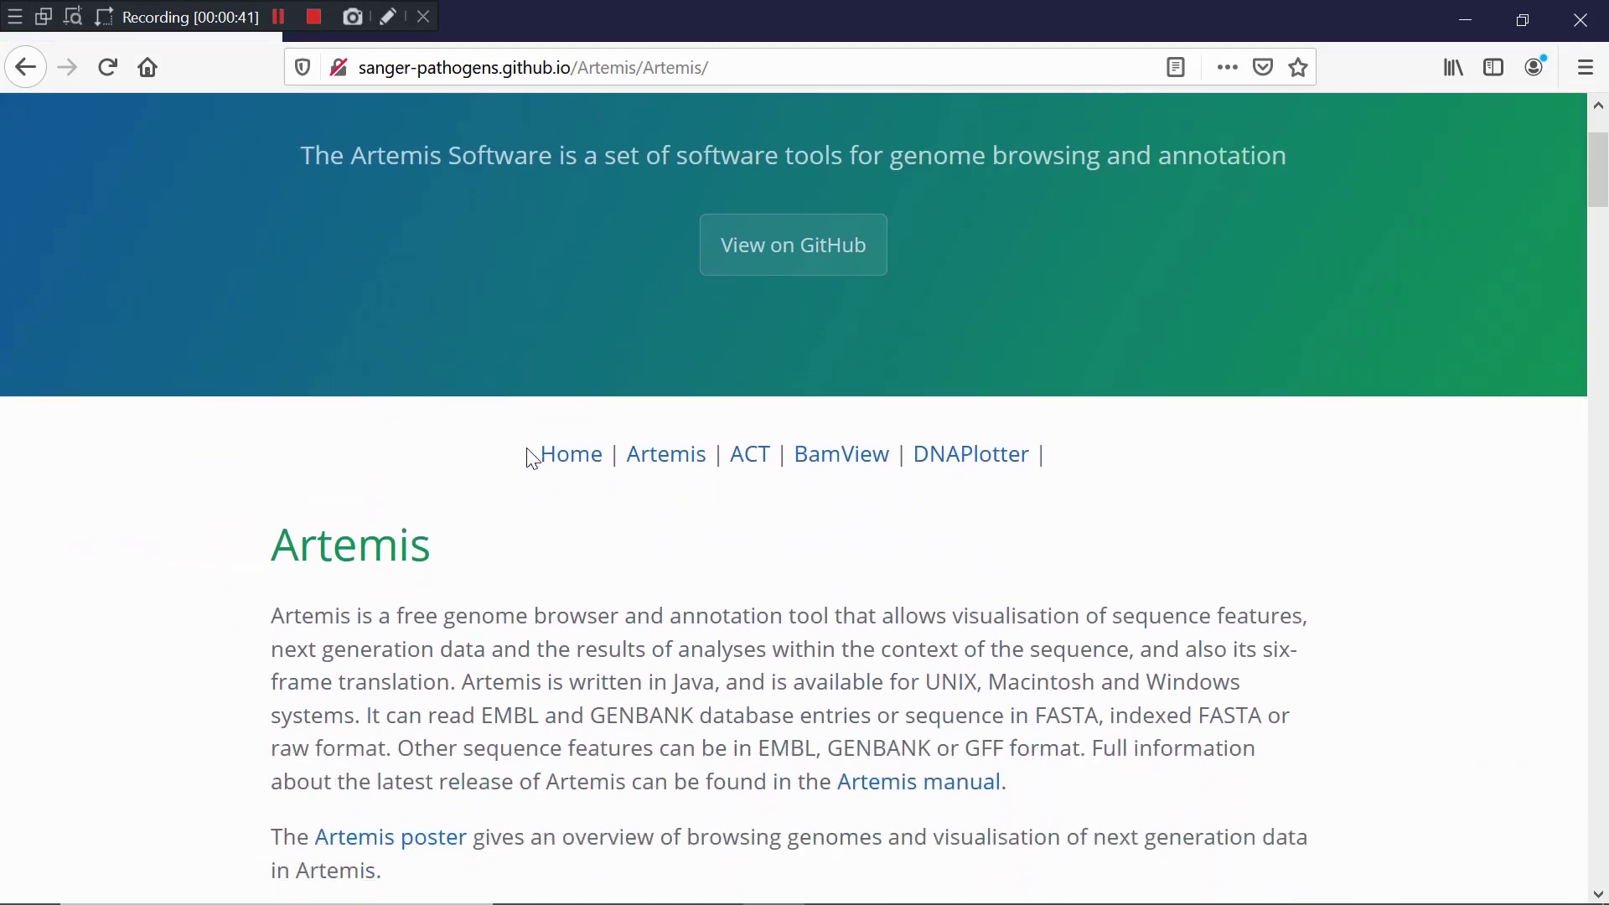
scroll(529, 450, "down", 8)
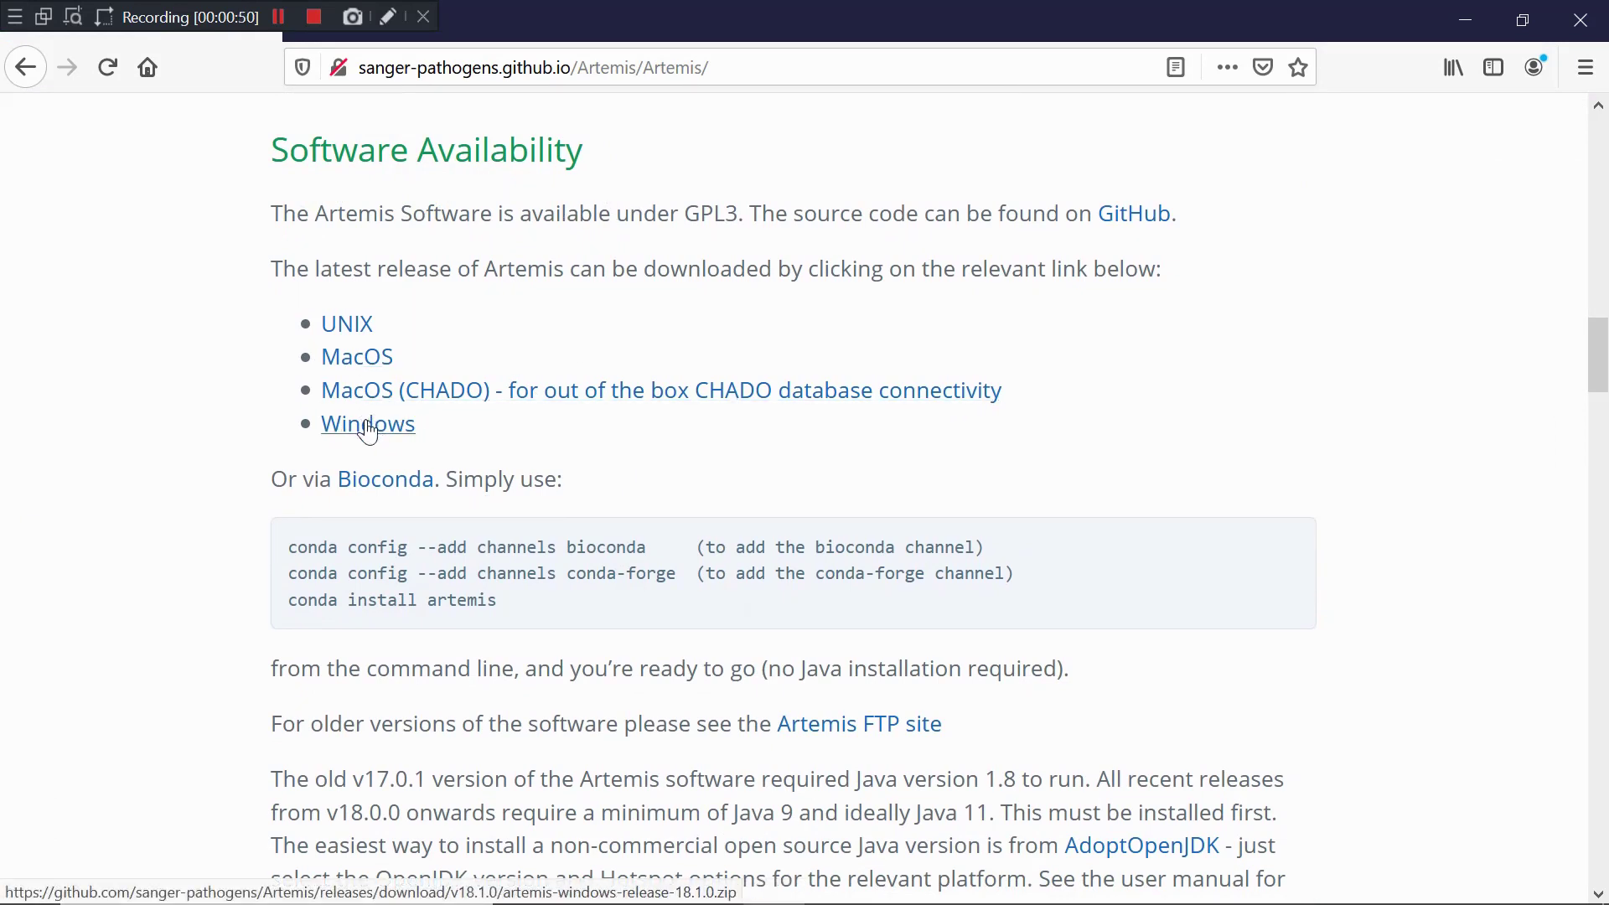
scroll(255, 259, "up", 8)
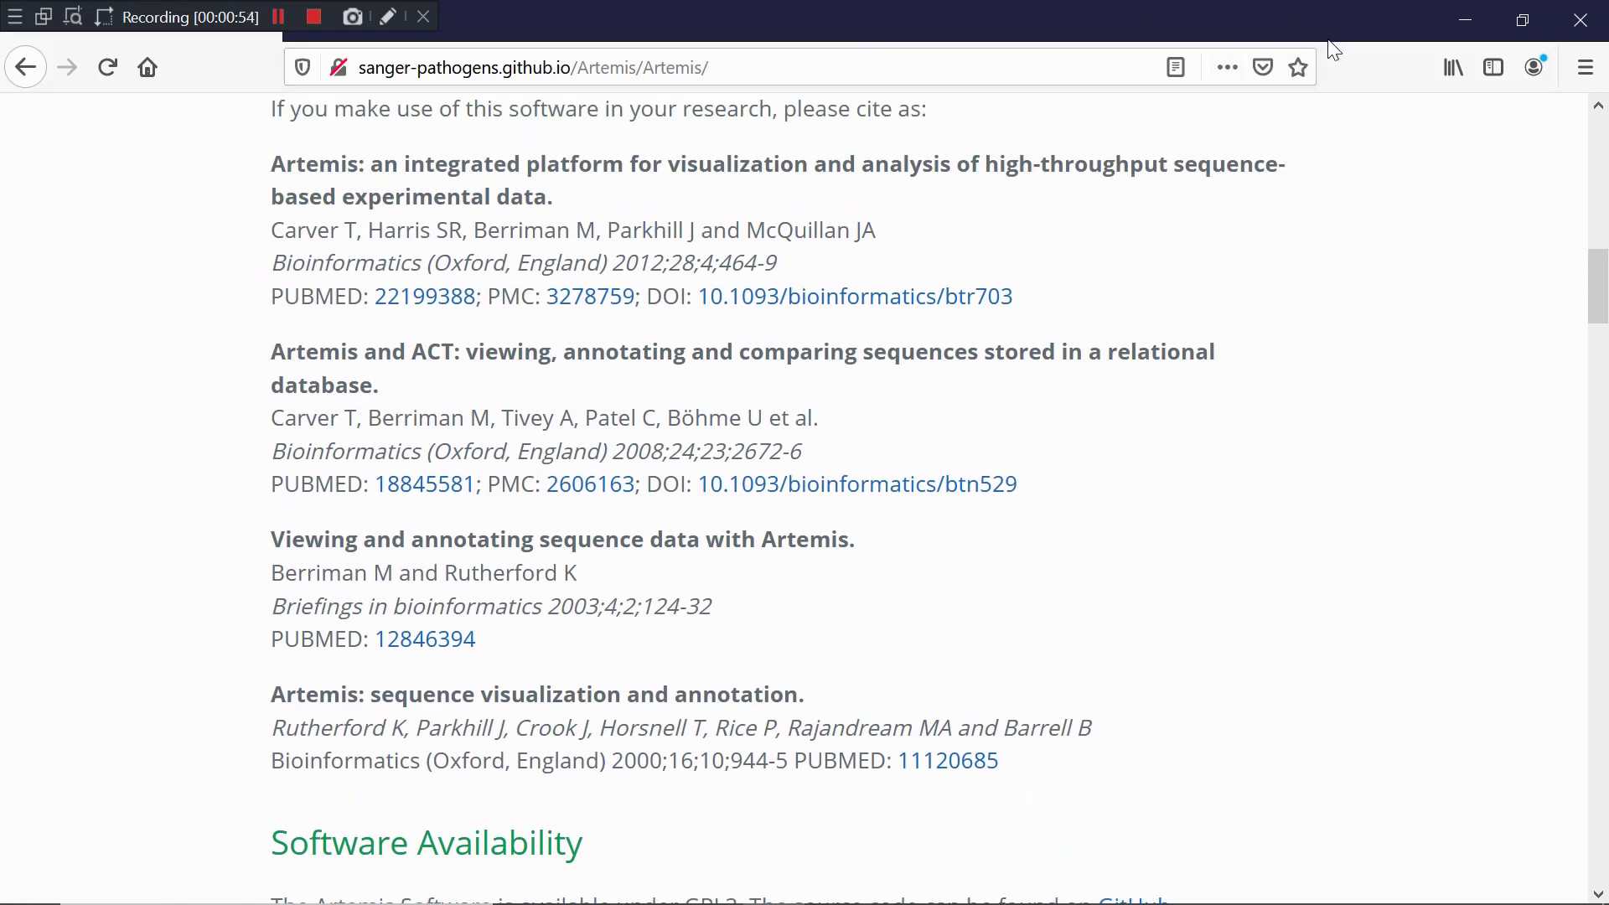
scroll(1374, 216, "up", 4)
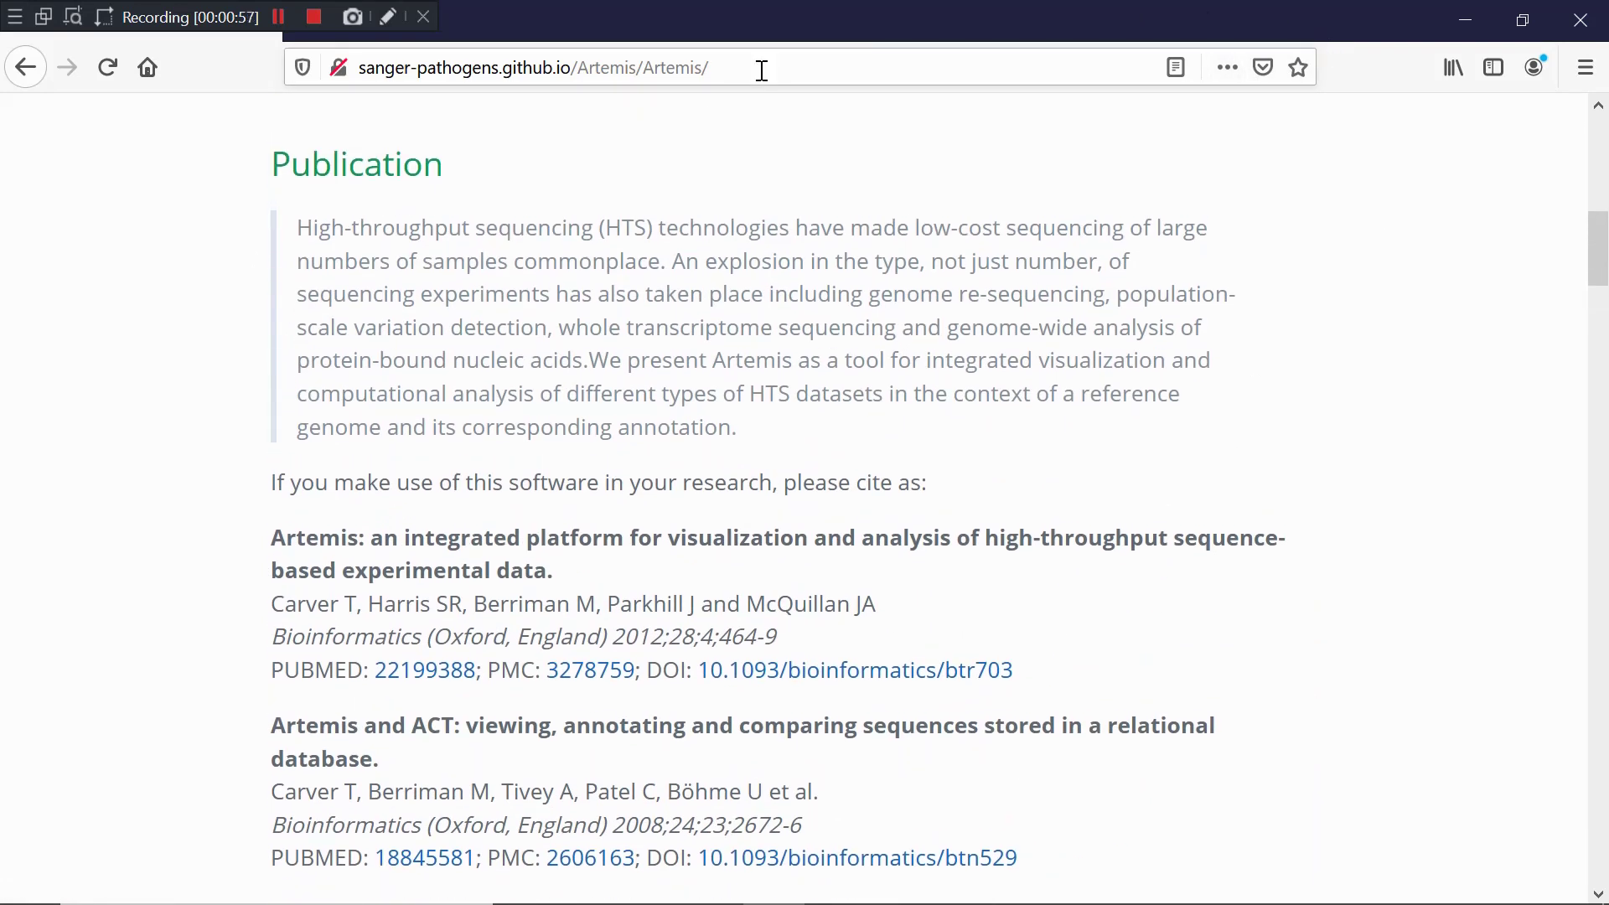
left_click(762, 71)
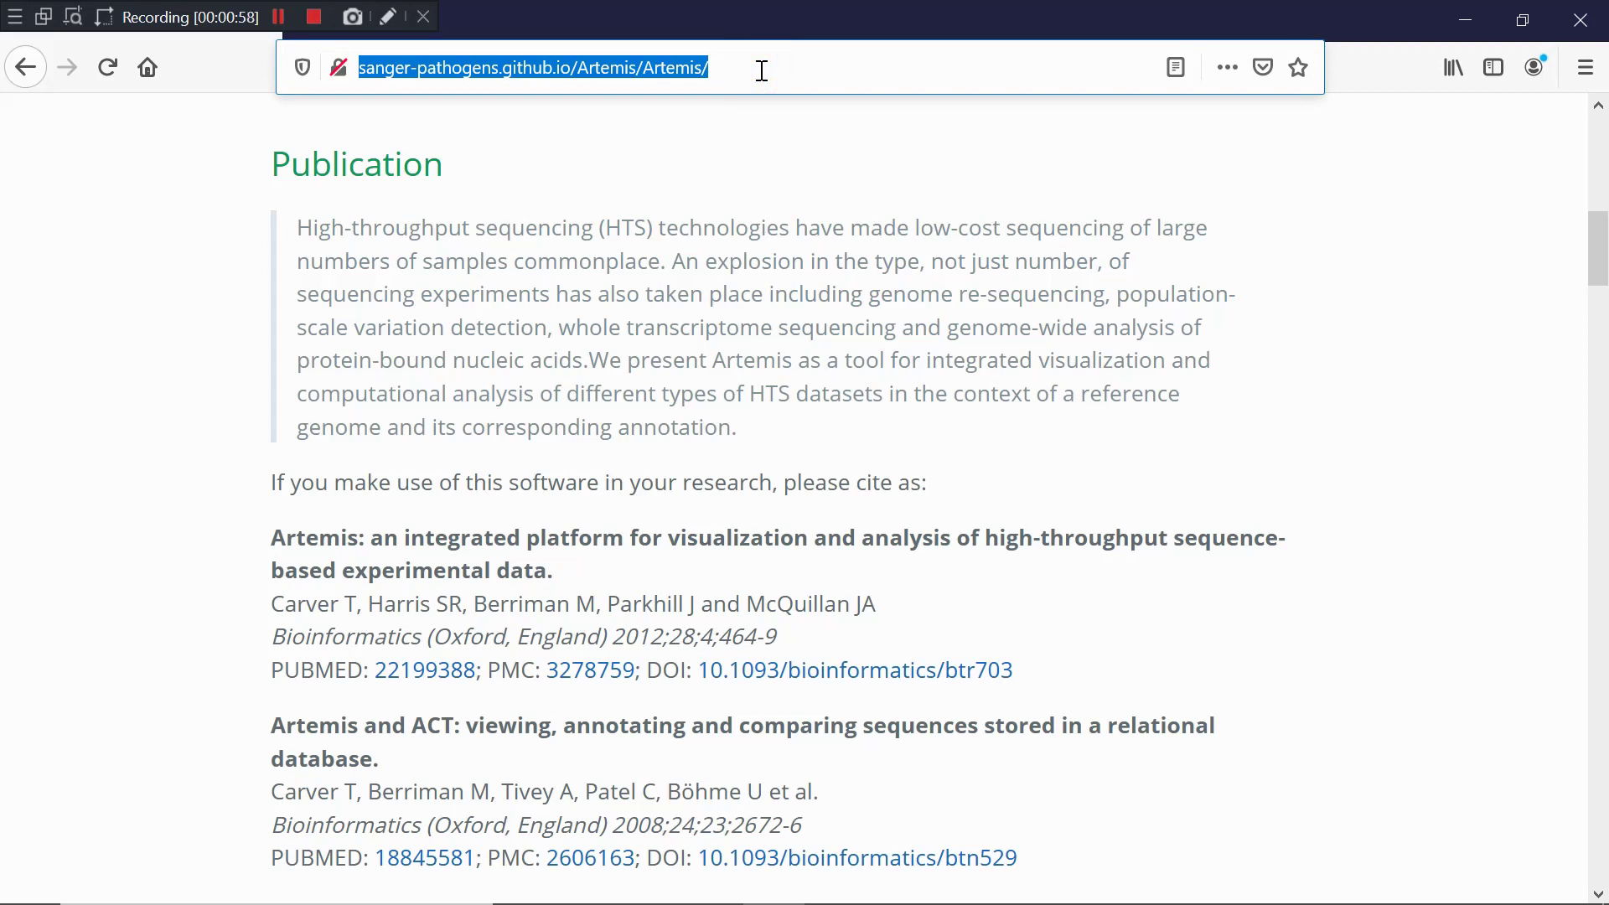
Search for 'genemark' and open the GeneMark gene prediction site
type("genemark")
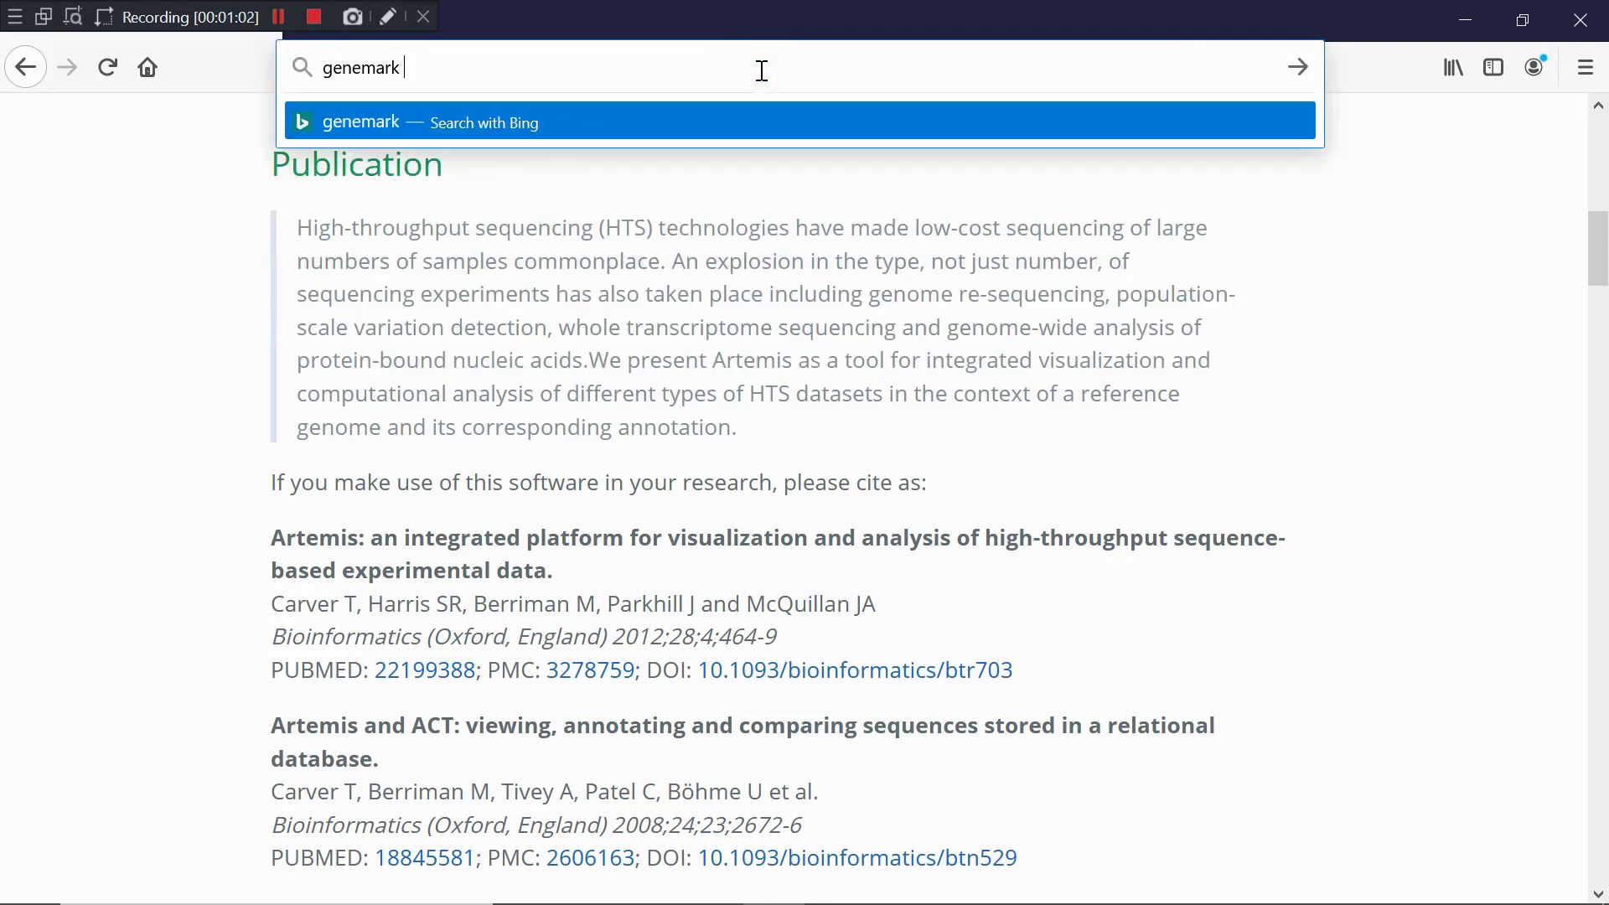
key("Return")
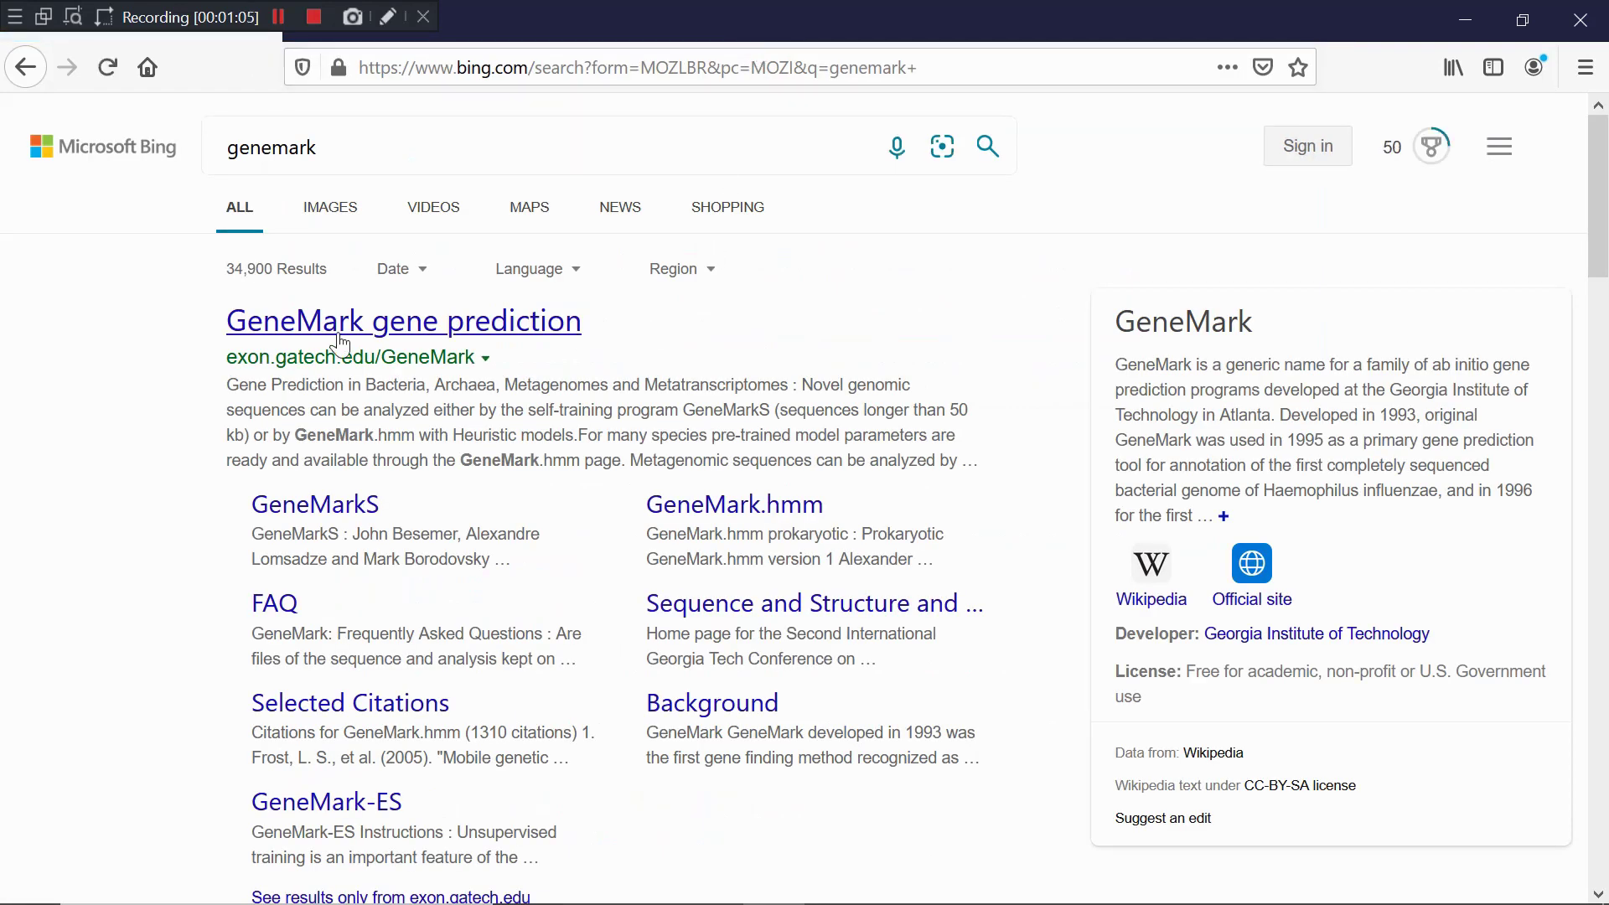
left_click(399, 325)
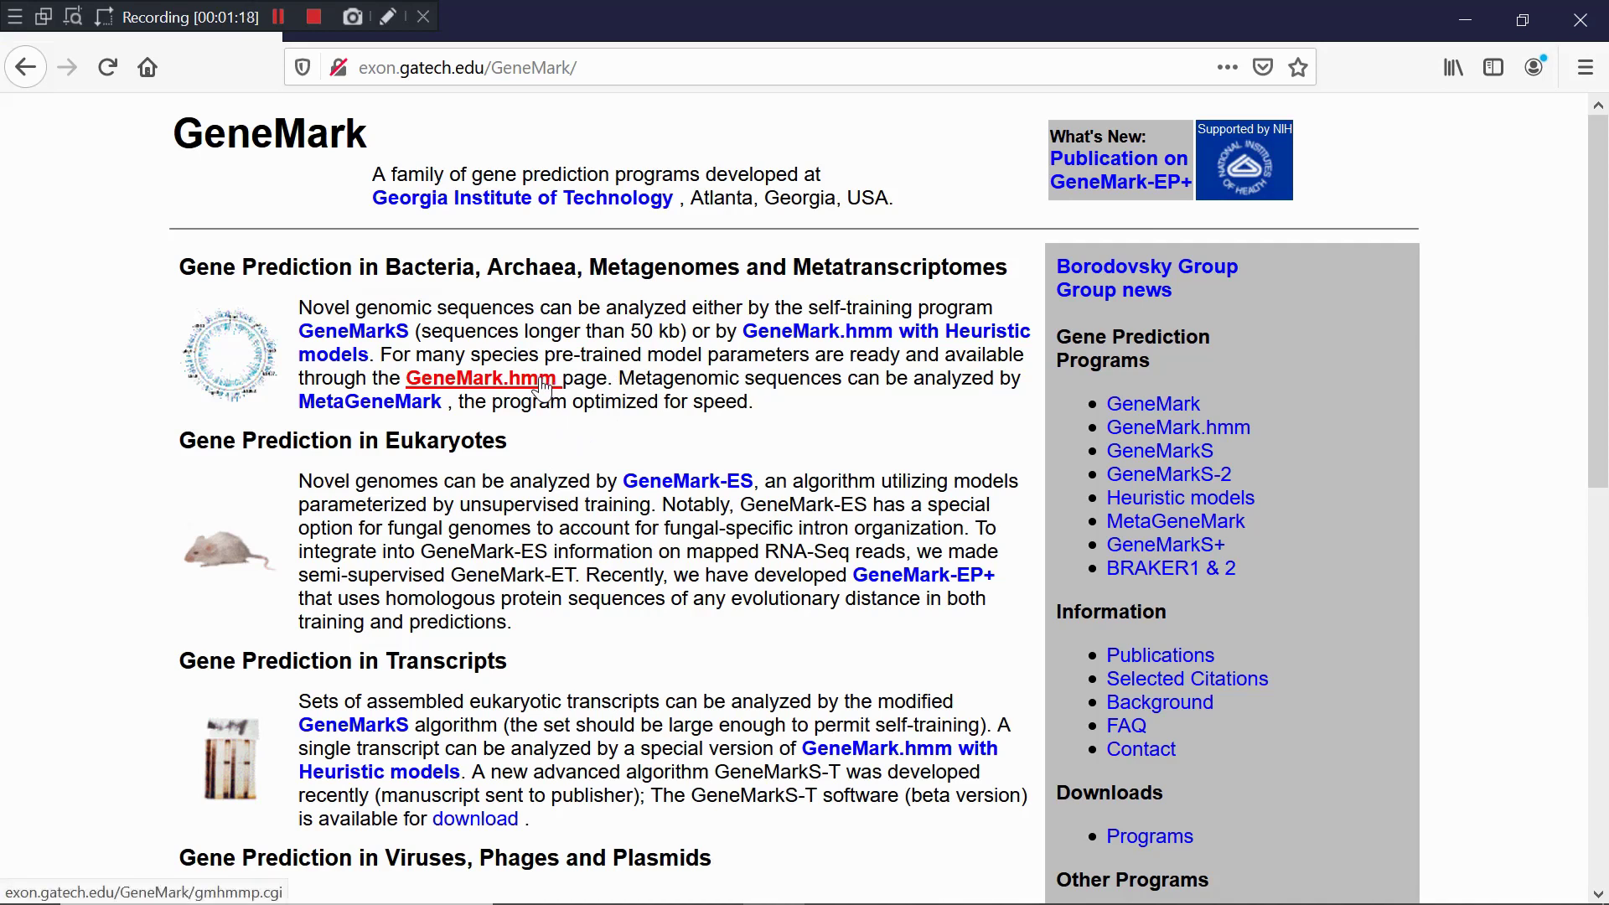
Go to the GeneMark.hmm prokaryotic submission page and bring up File Explorer
left_click(541, 380)
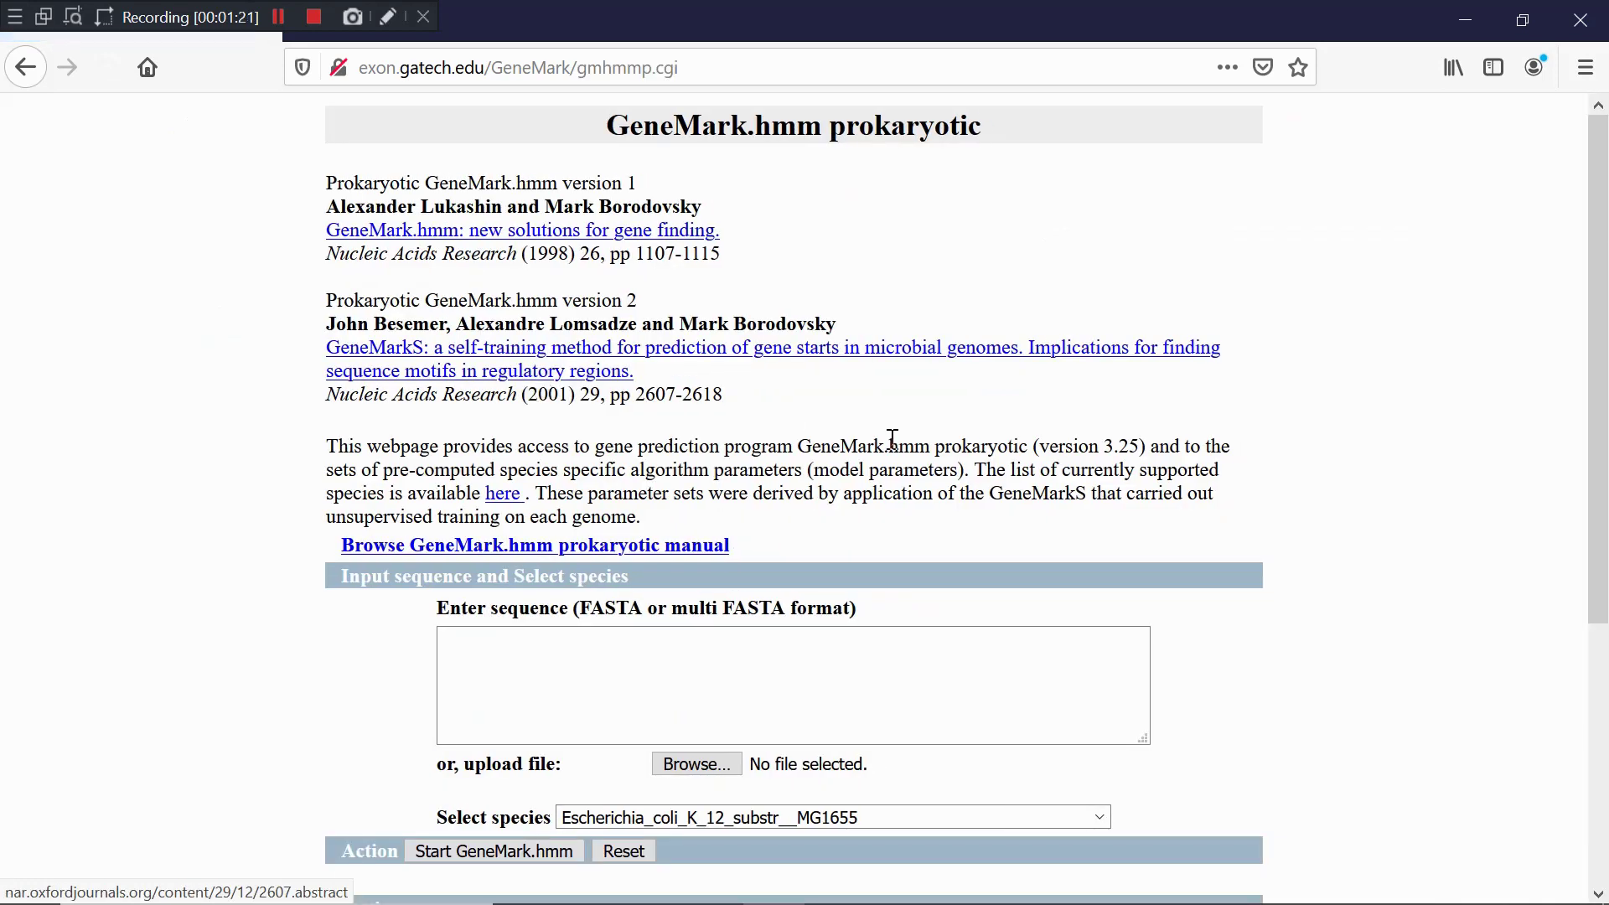
scroll(895, 443, "down", 3)
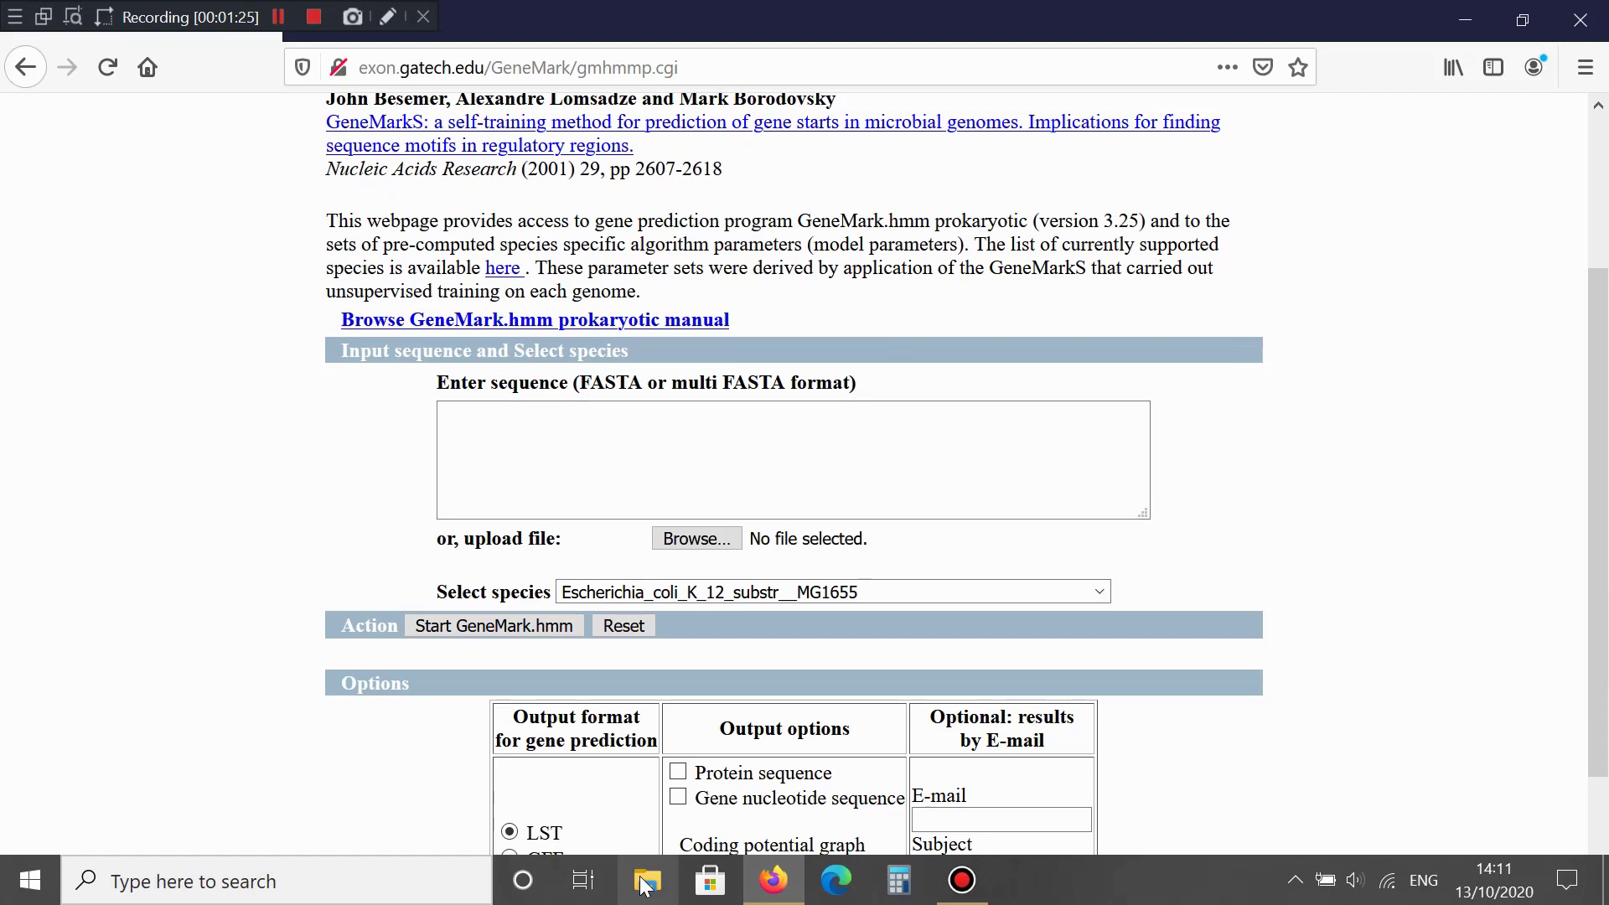
left_click(646, 881)
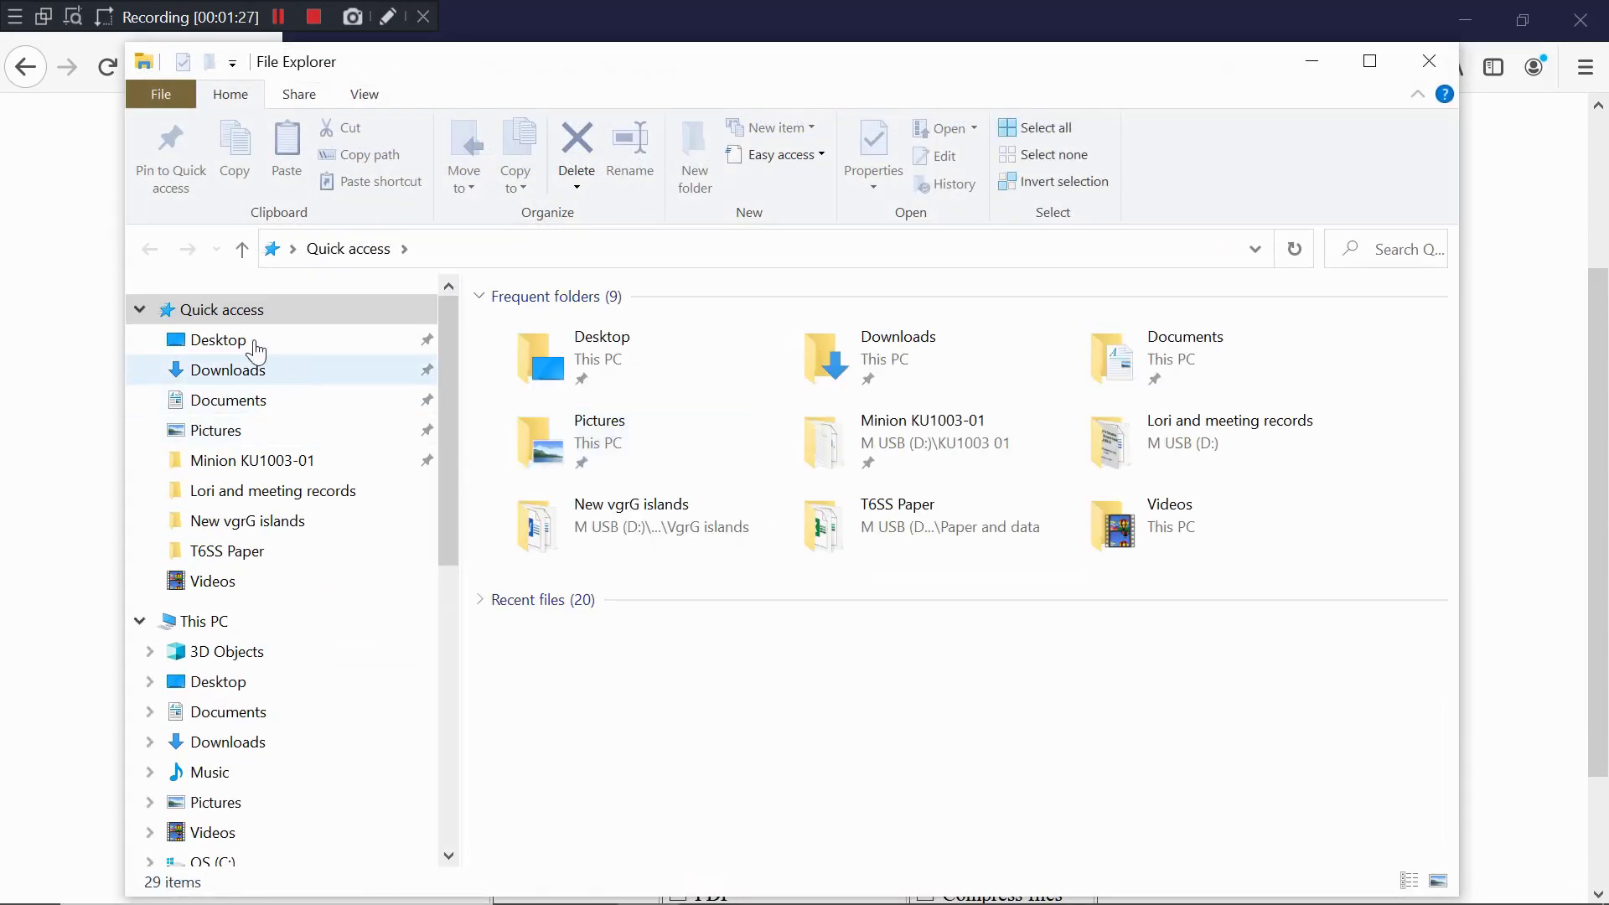
left_click(220, 339)
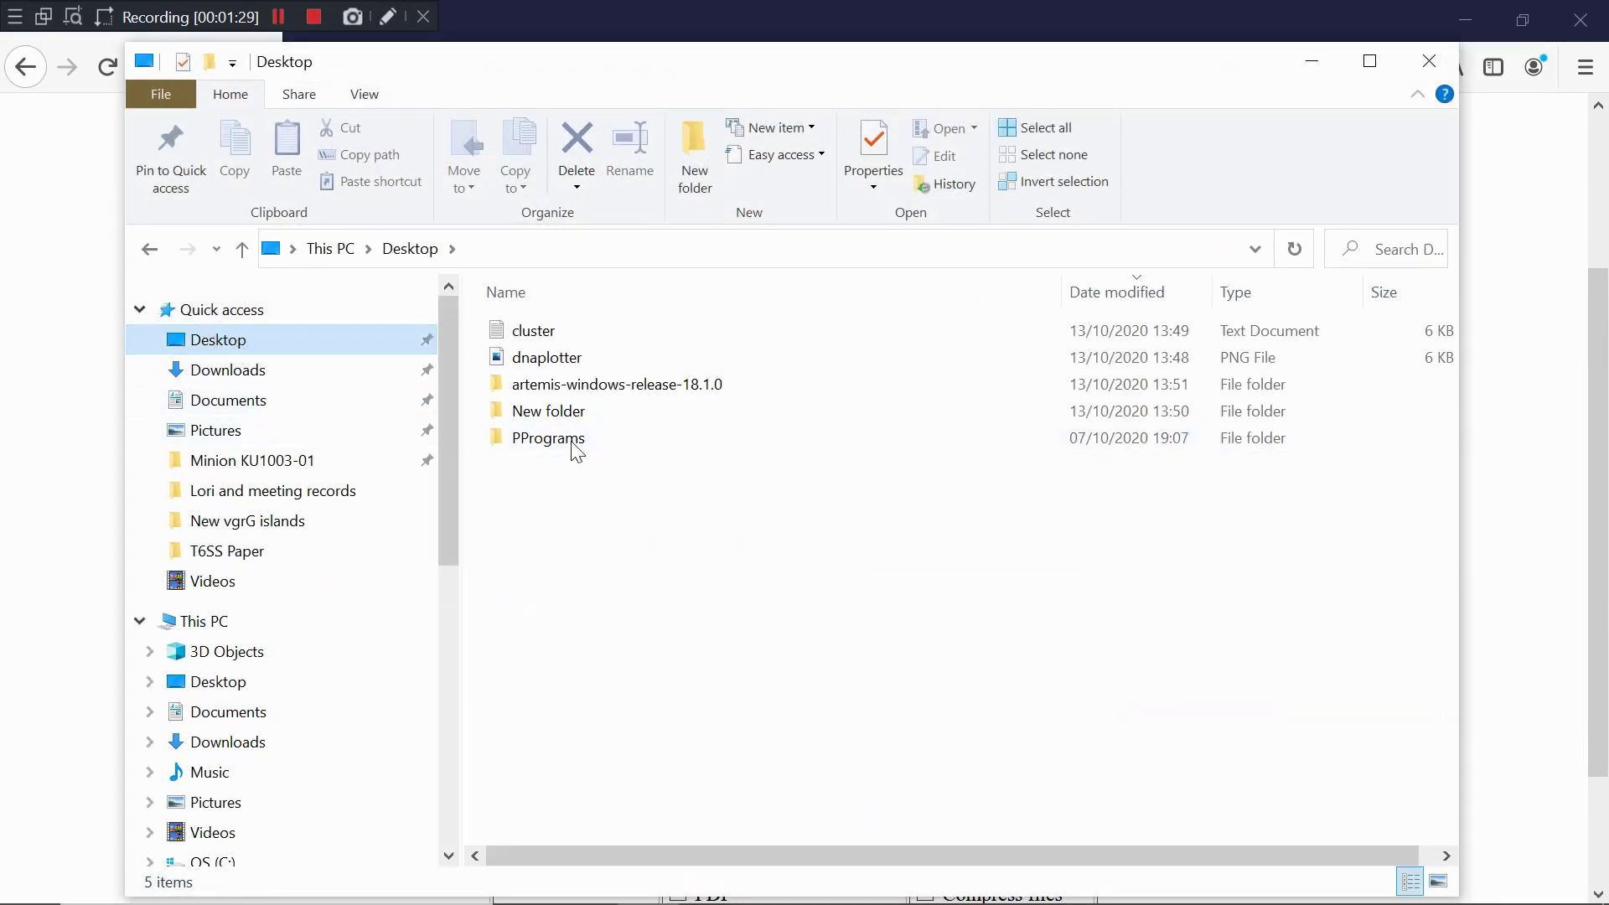
double_click(543, 335)
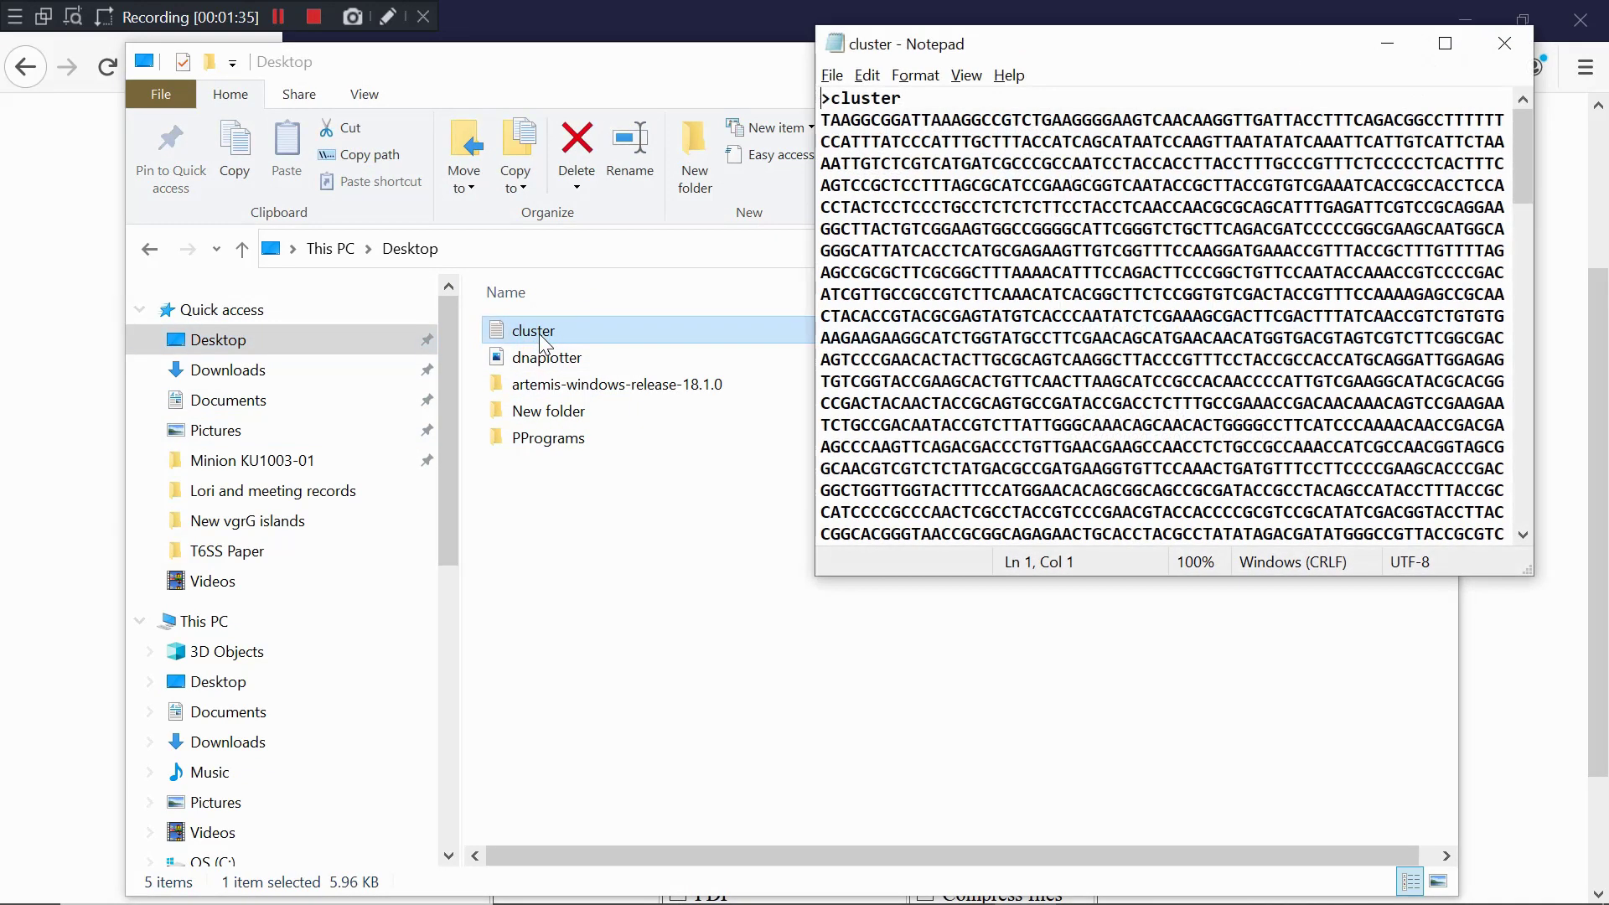
scroll(1062, 176, "down", 12)
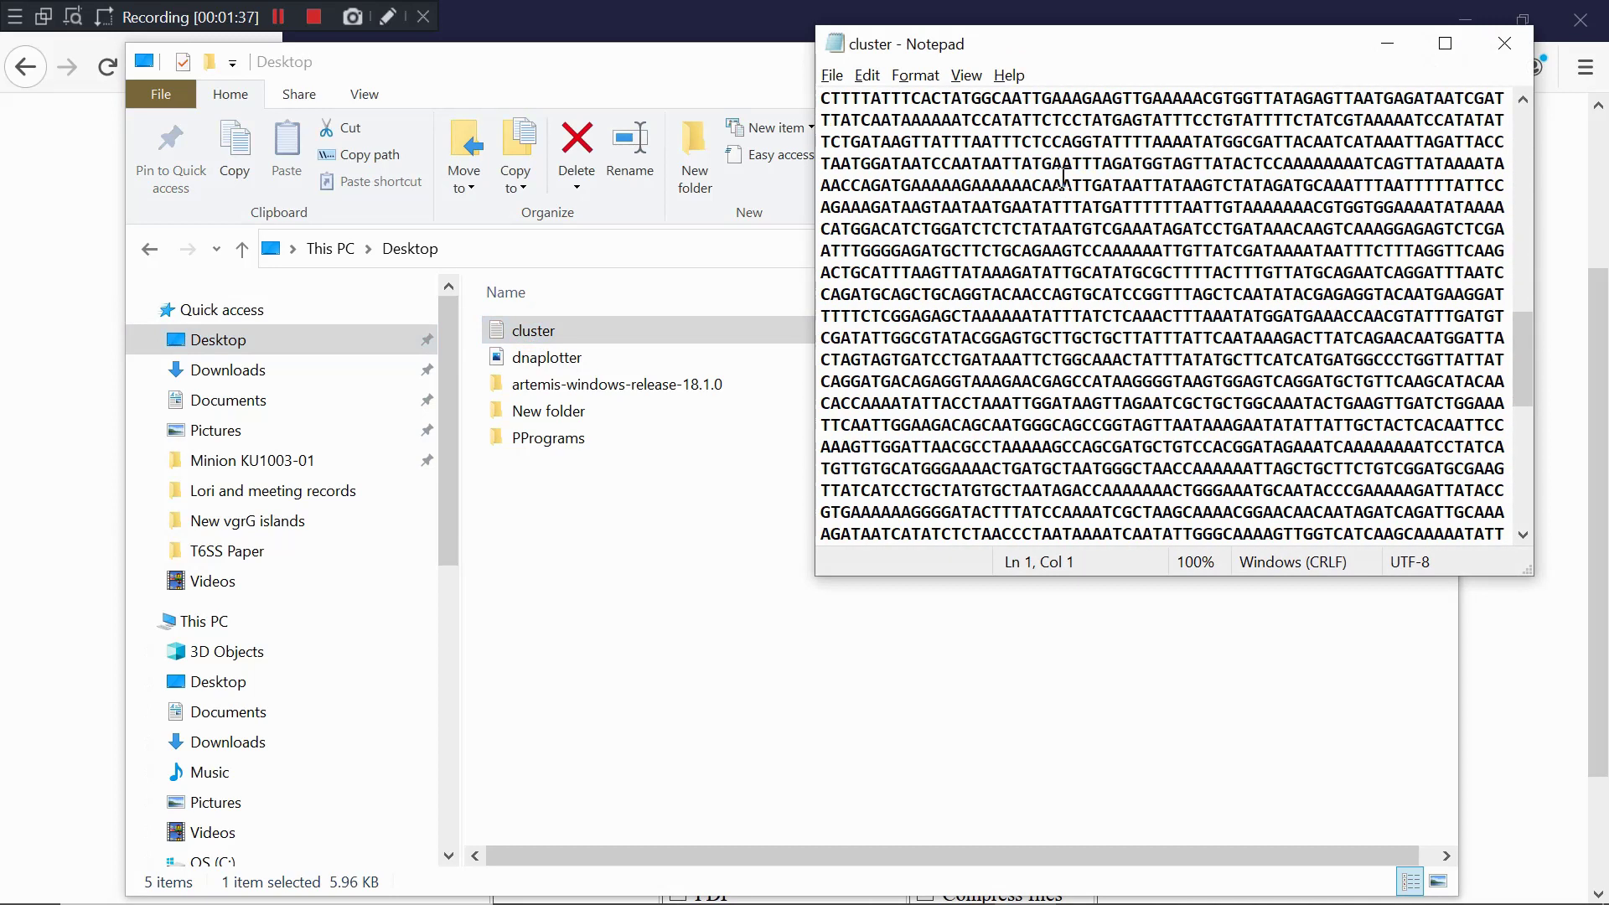
scroll(1062, 176, "up", 9)
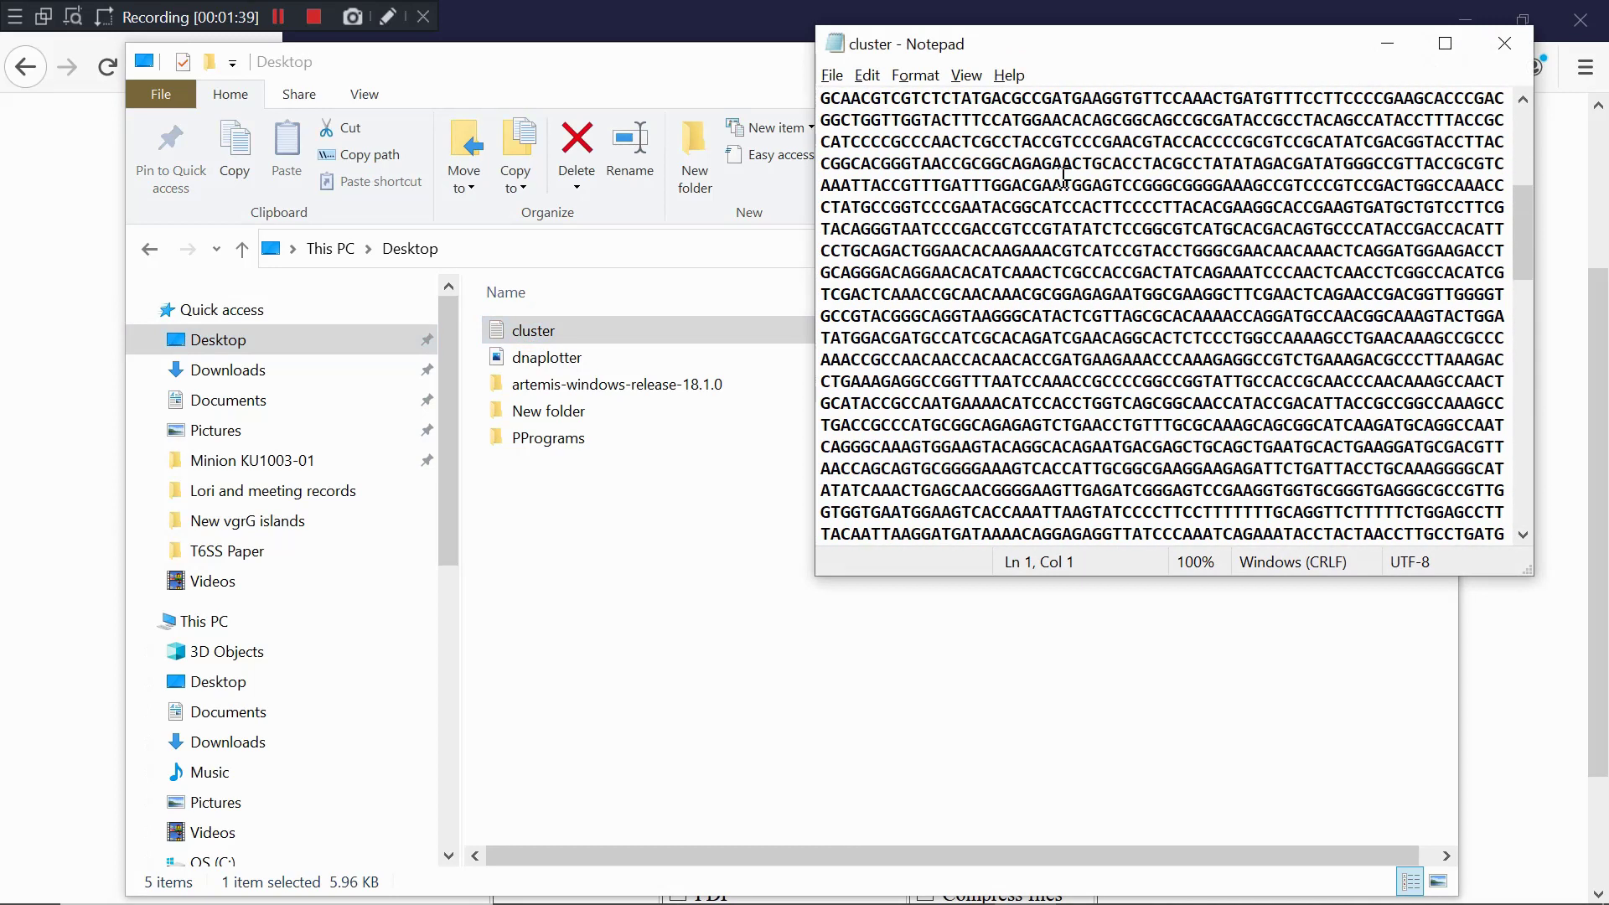
scroll(1063, 175, "up", 6)
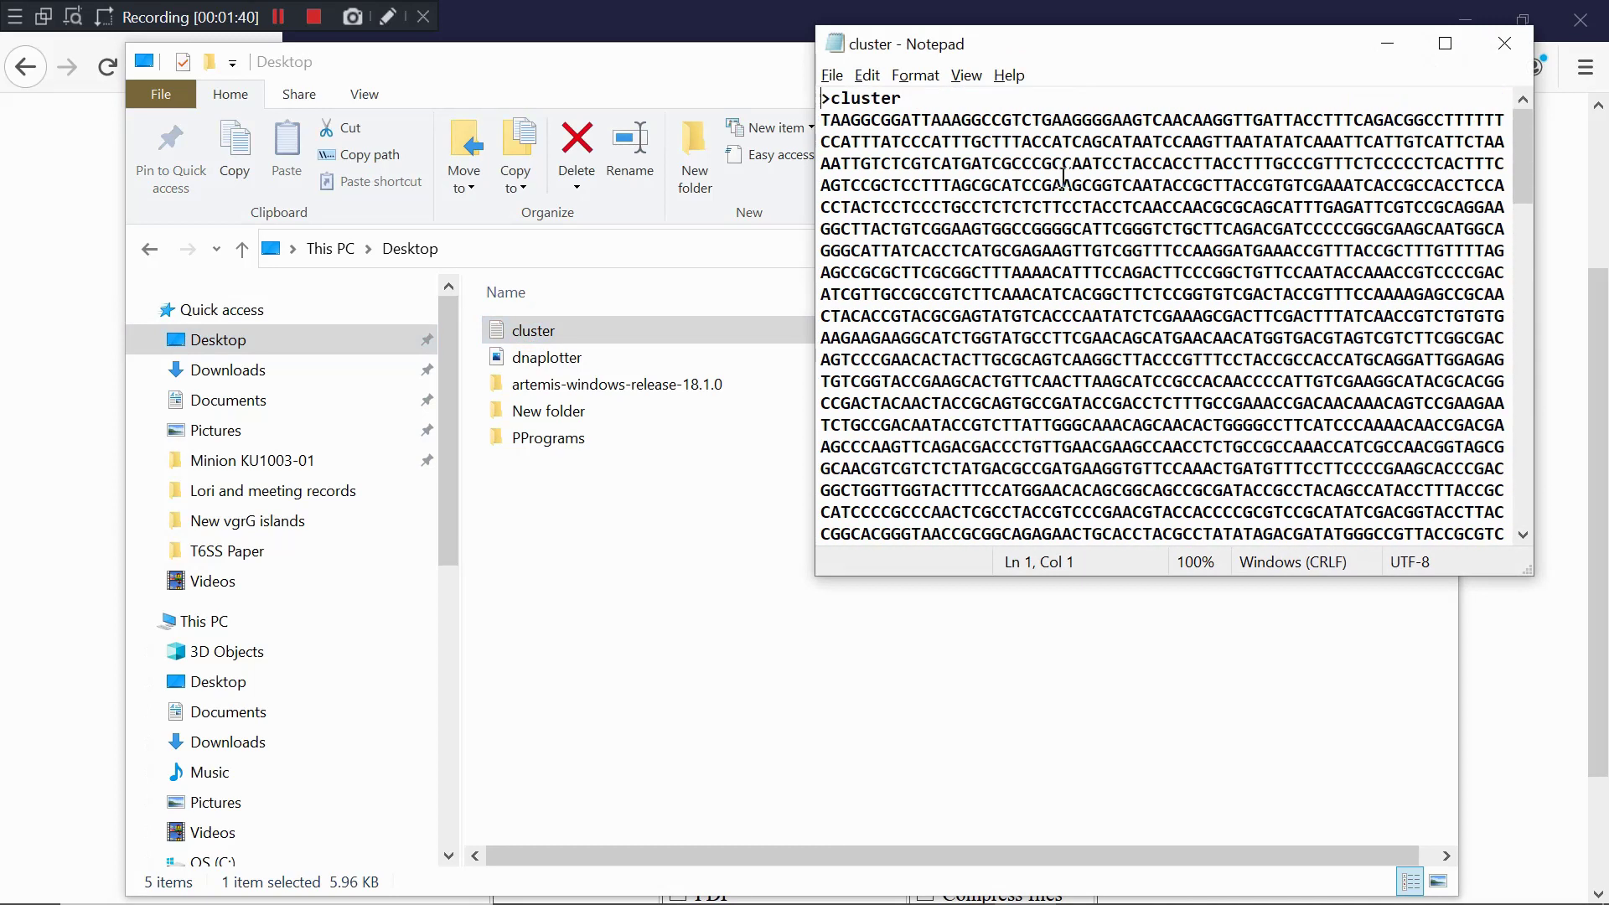
left_click(1387, 46)
Attach cluster.txt as the input sequence file on the GeneMark page
left_click(1321, 65)
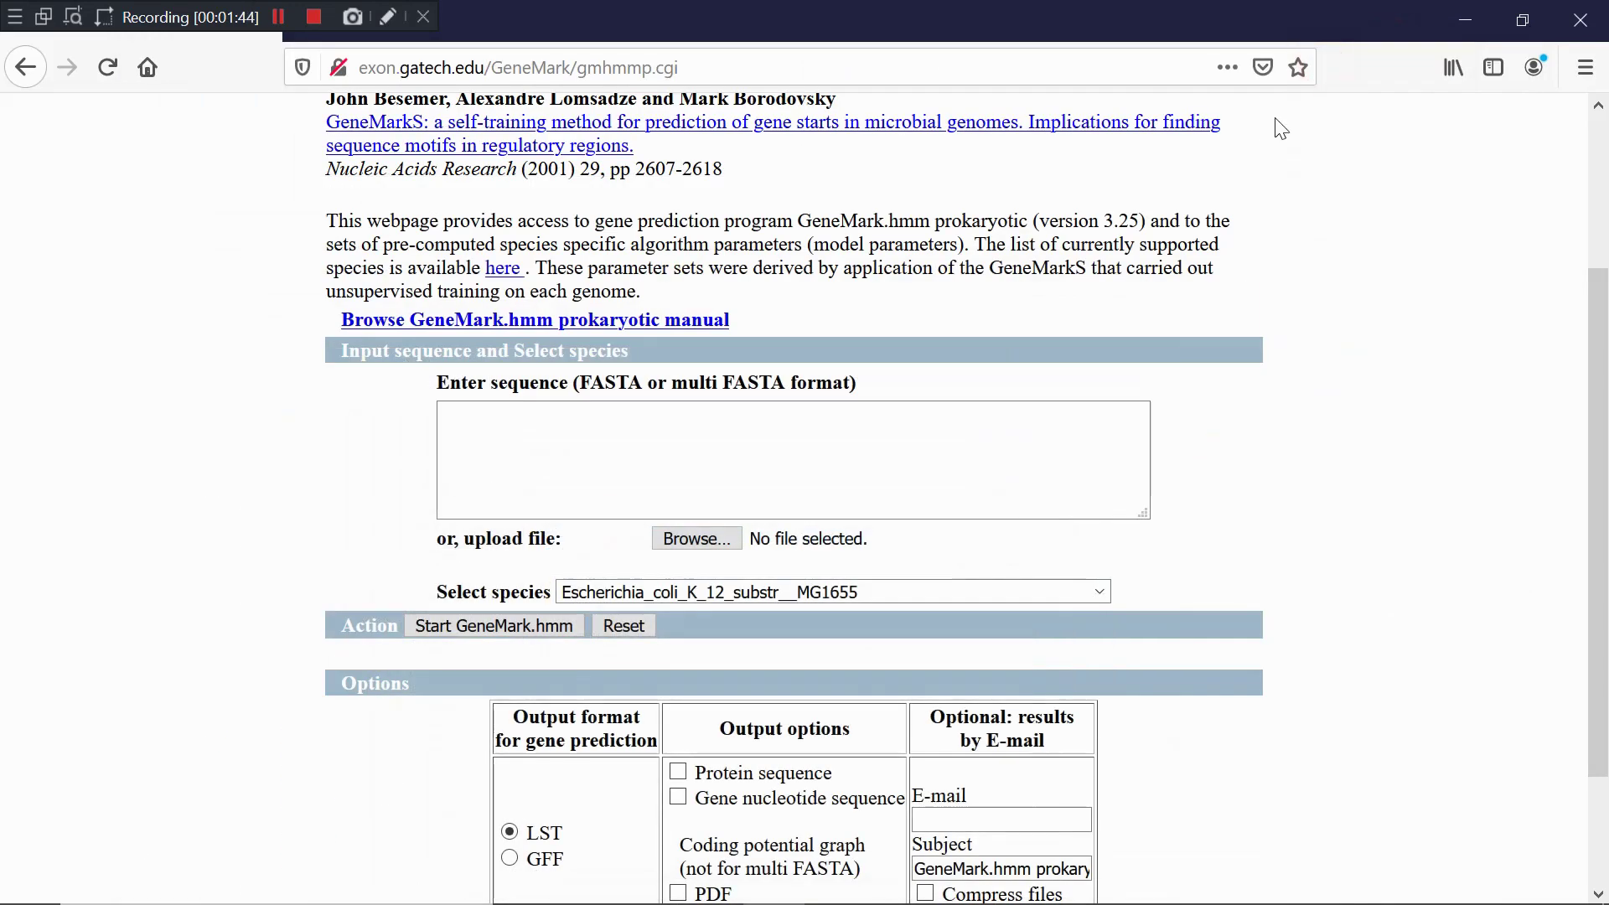
left_click(706, 539)
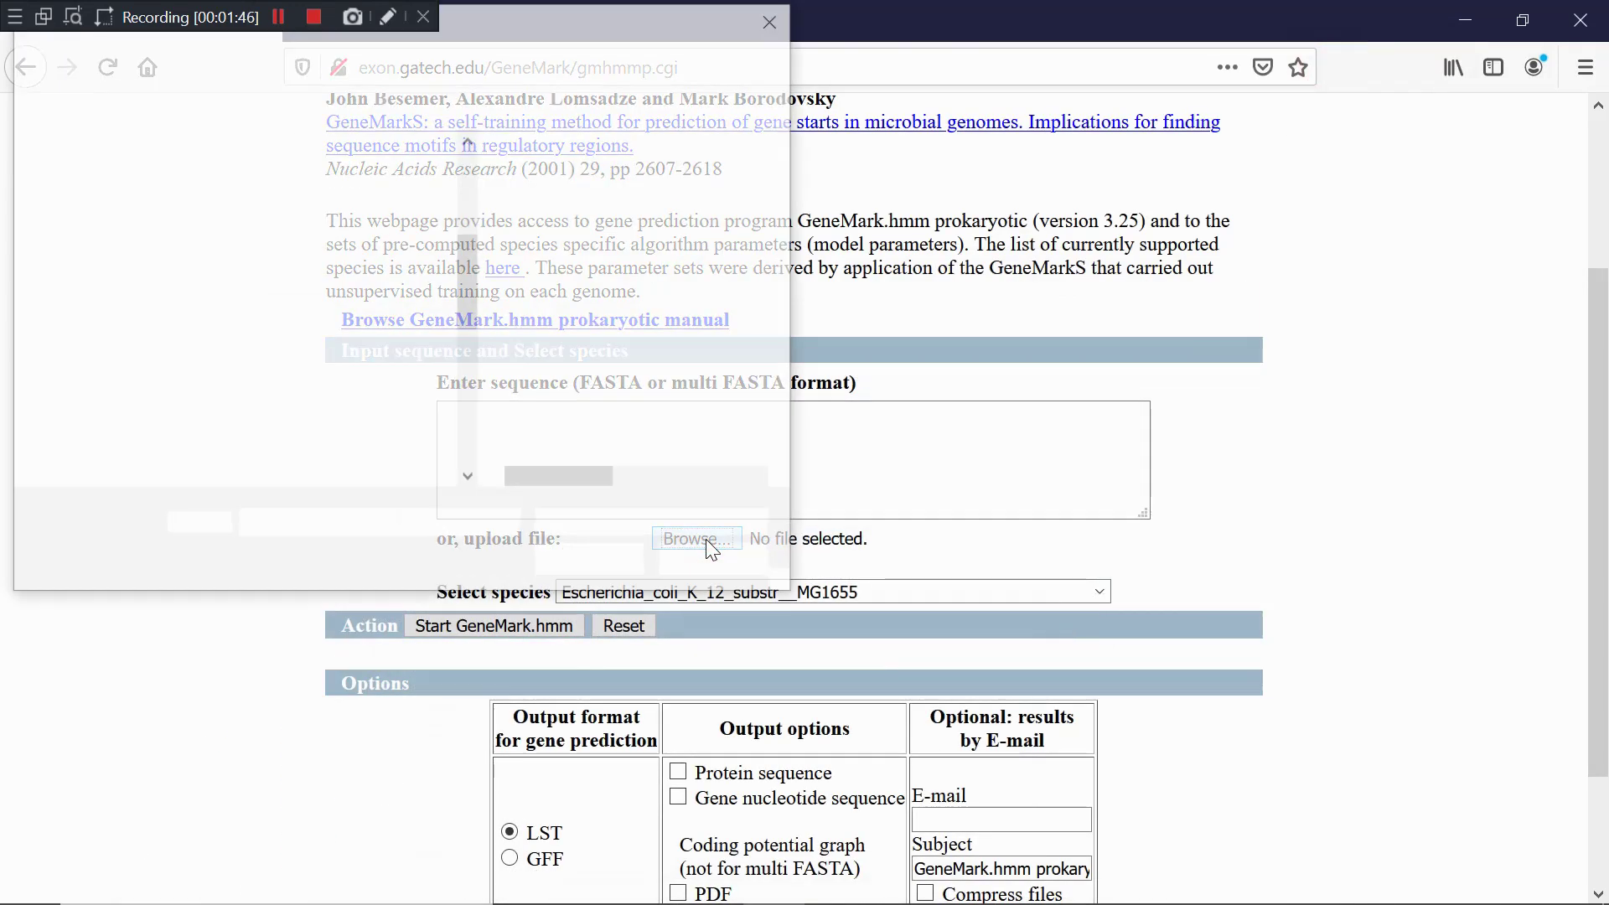
left_click(573, 186)
double_click(572, 183)
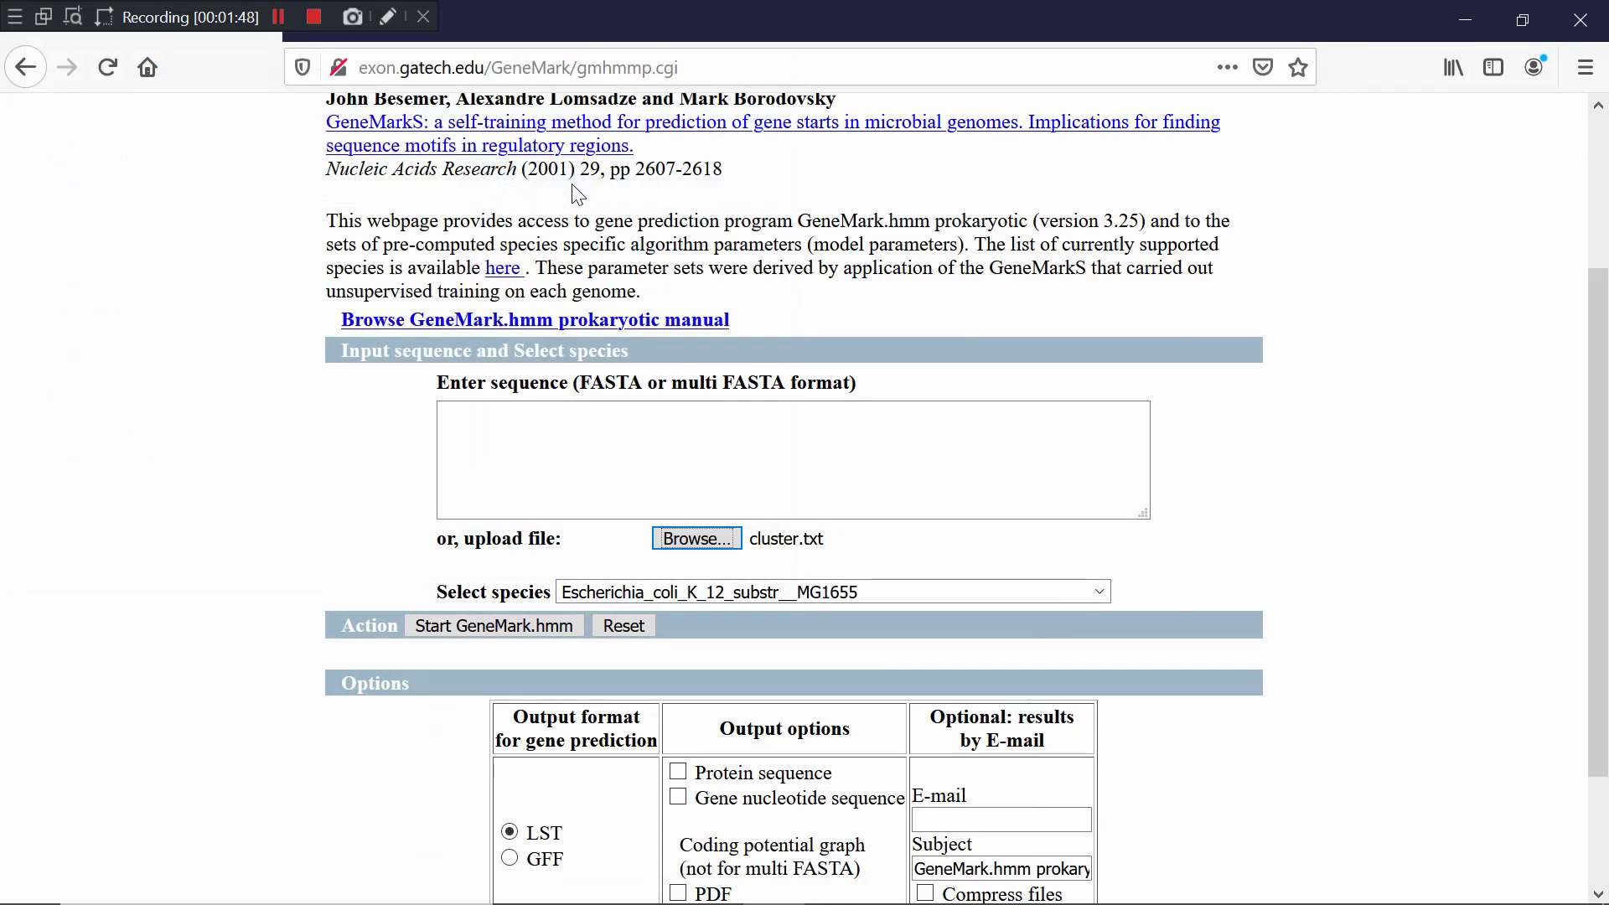
Choose Neisseria_meningitidis_MC58 as the species model
left_click(840, 595)
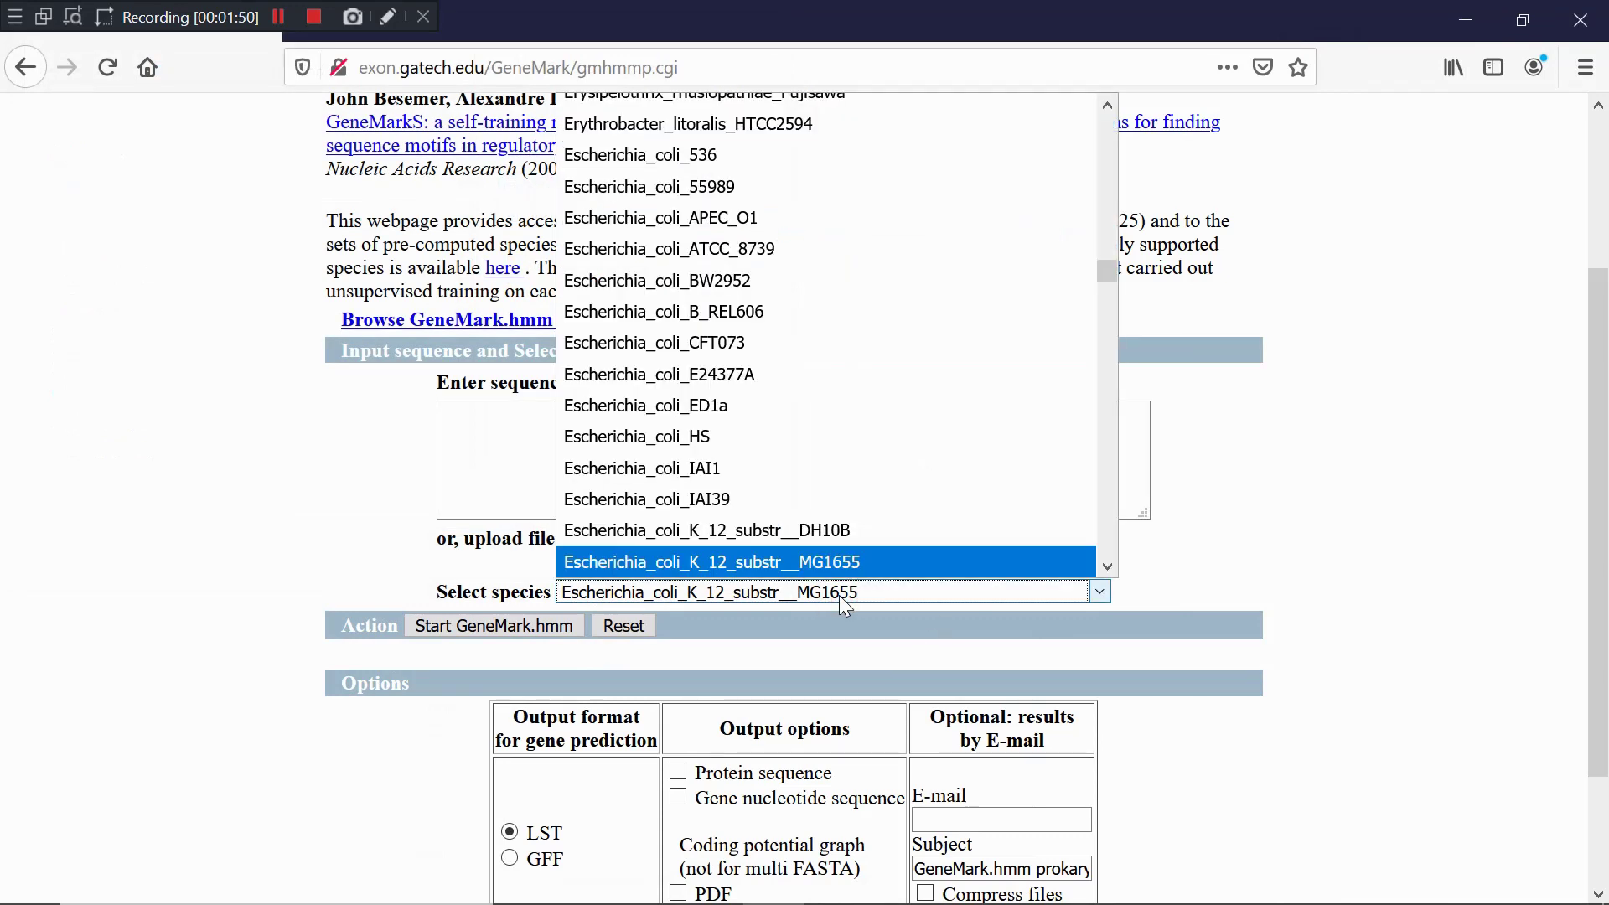
left_click(772, 597)
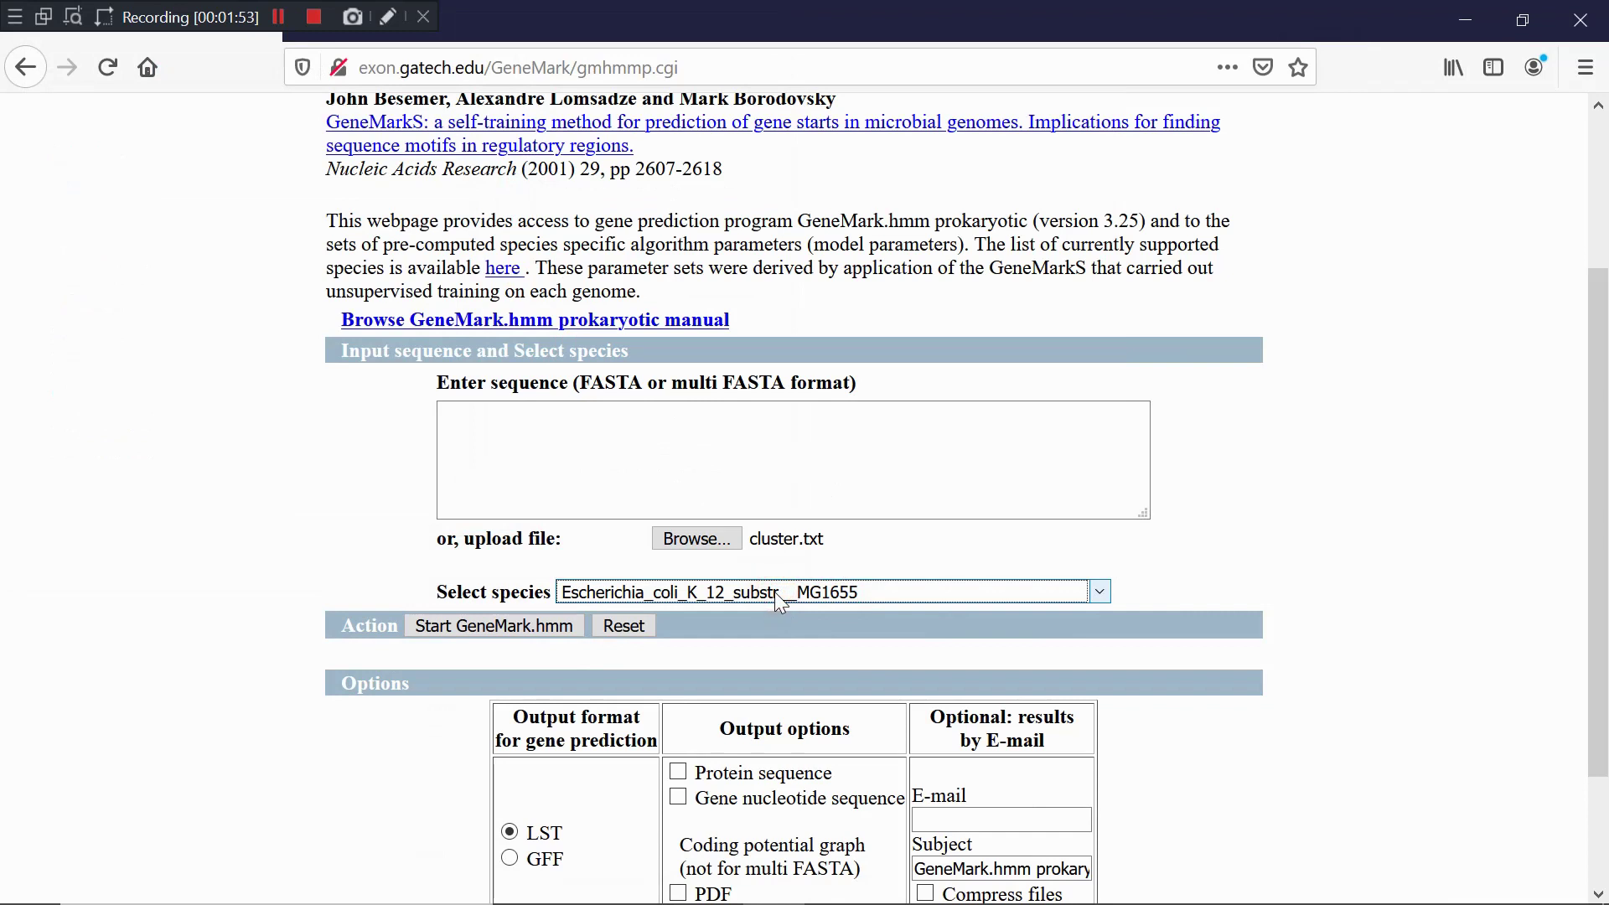
key("n")
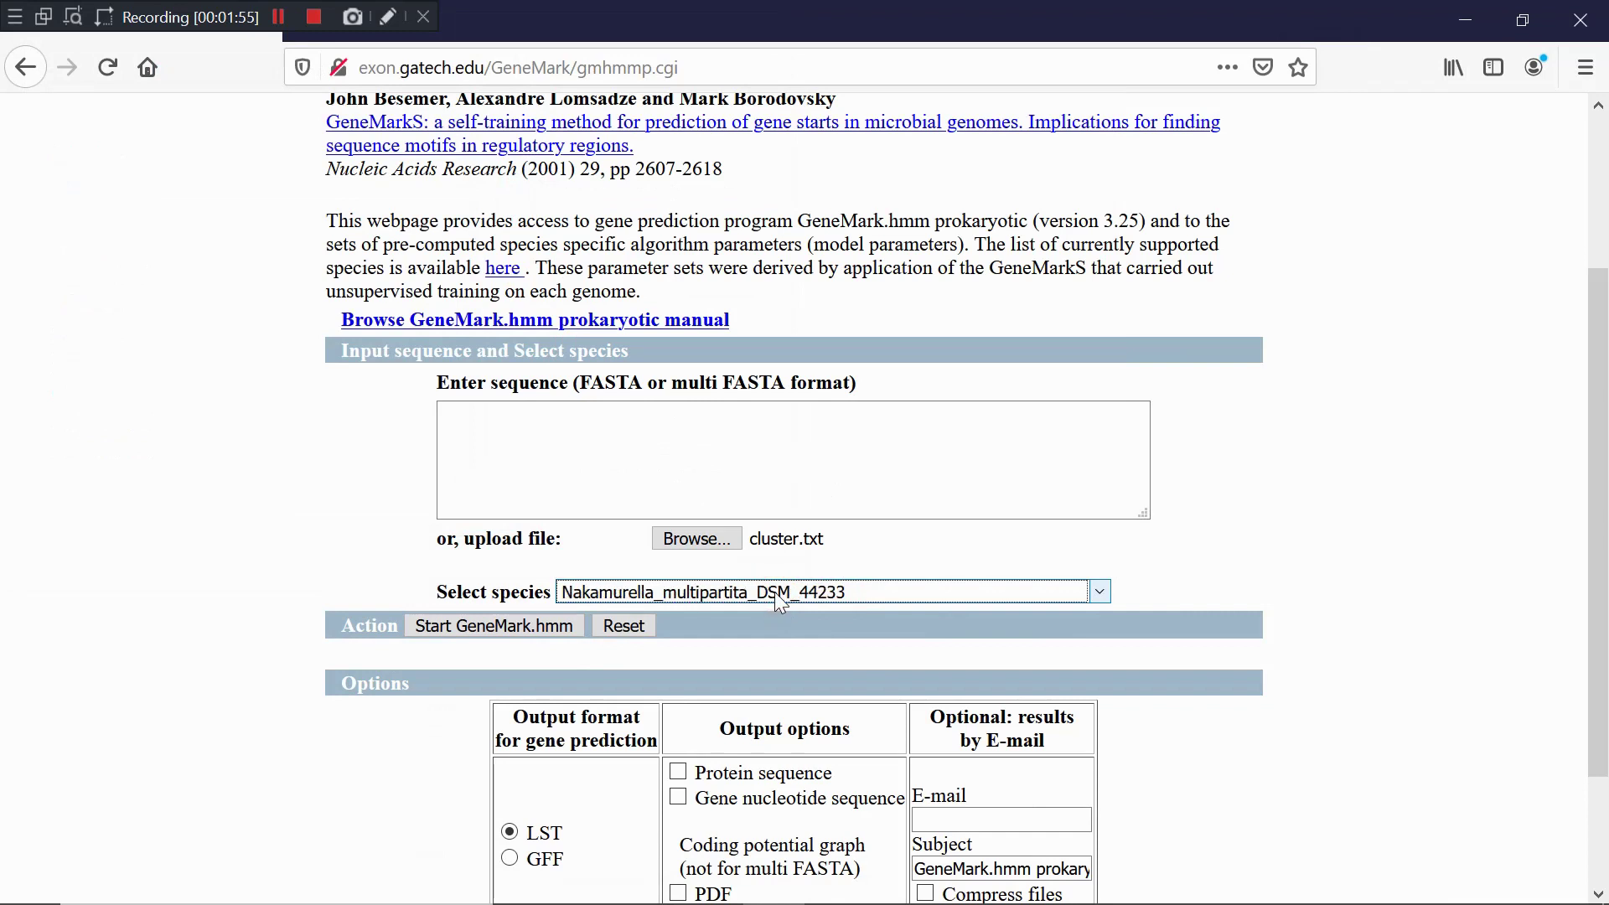
left_click(774, 592)
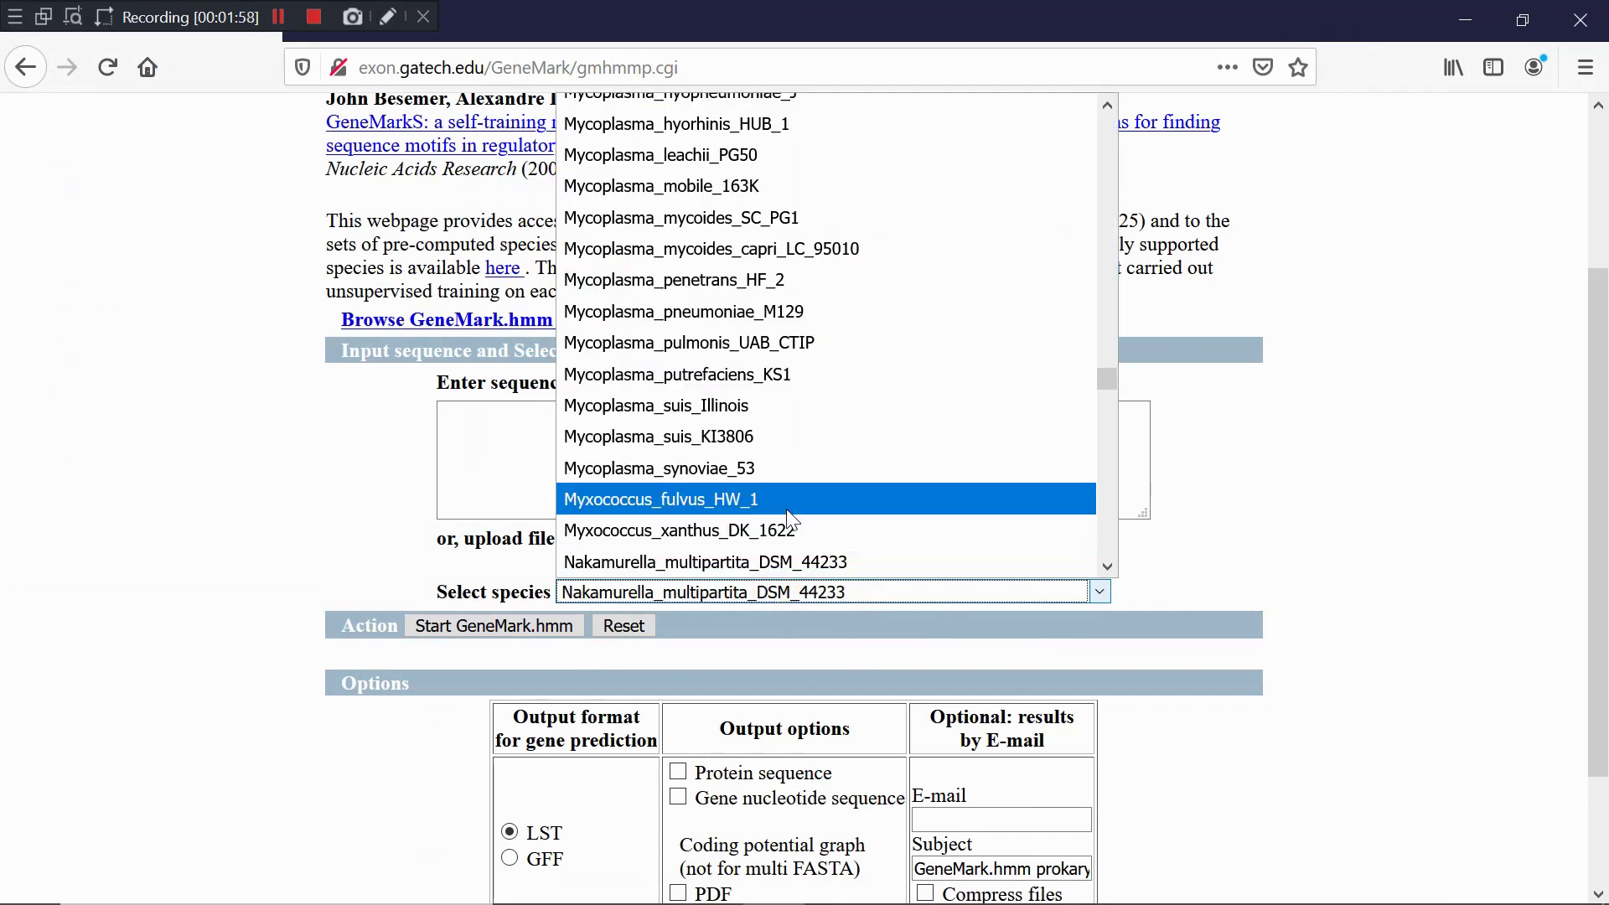
scroll(788, 519, "down", 5)
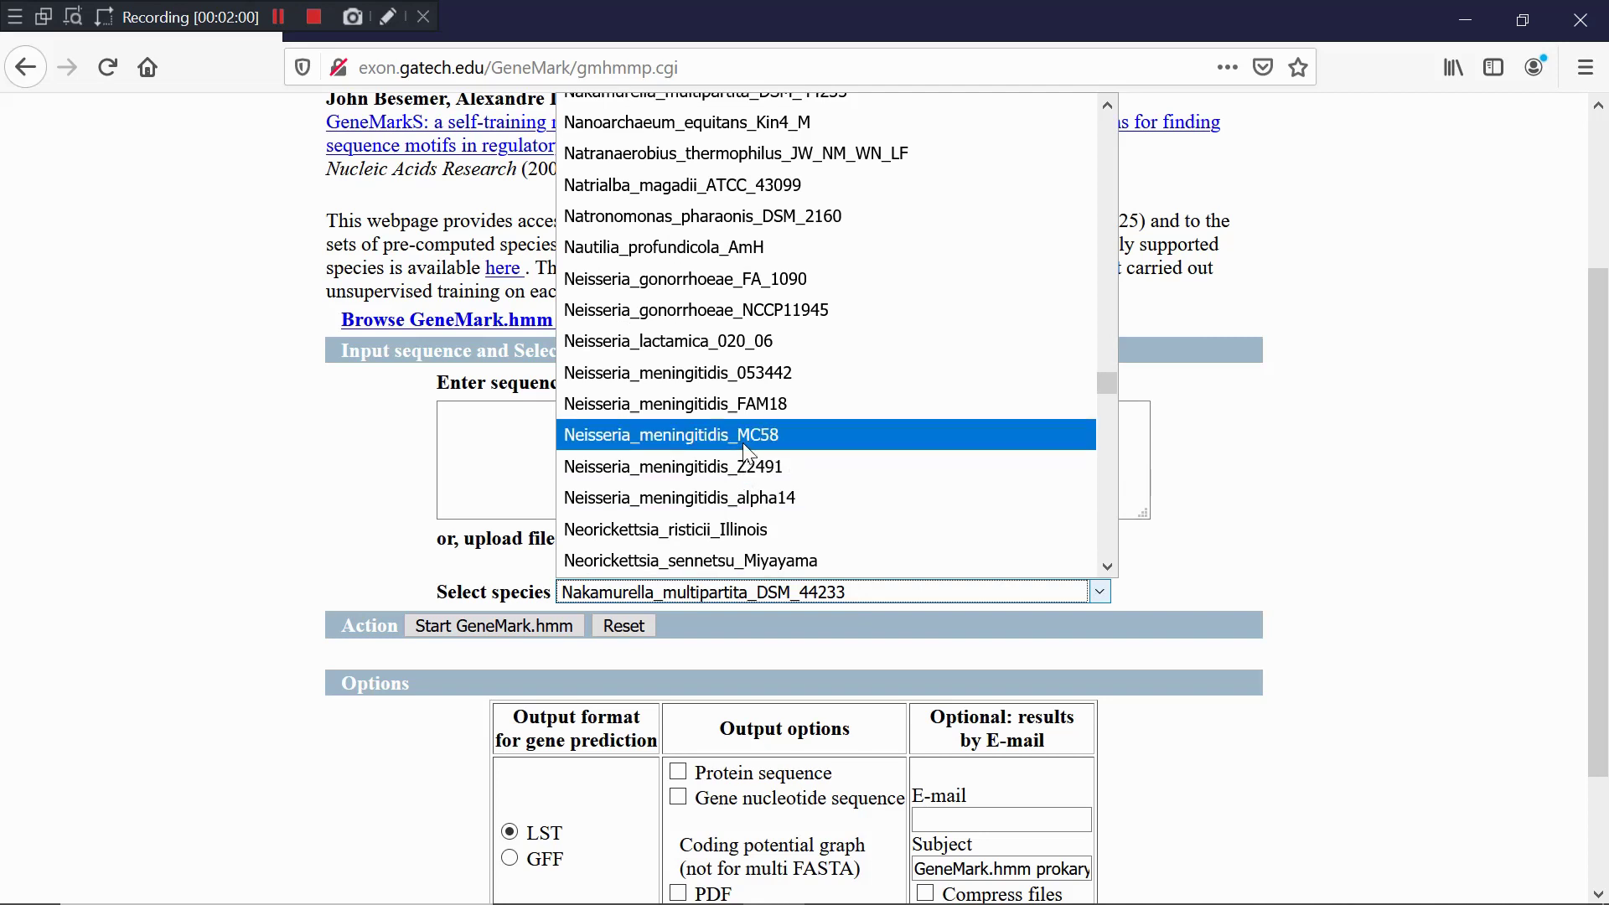
left_click(744, 444)
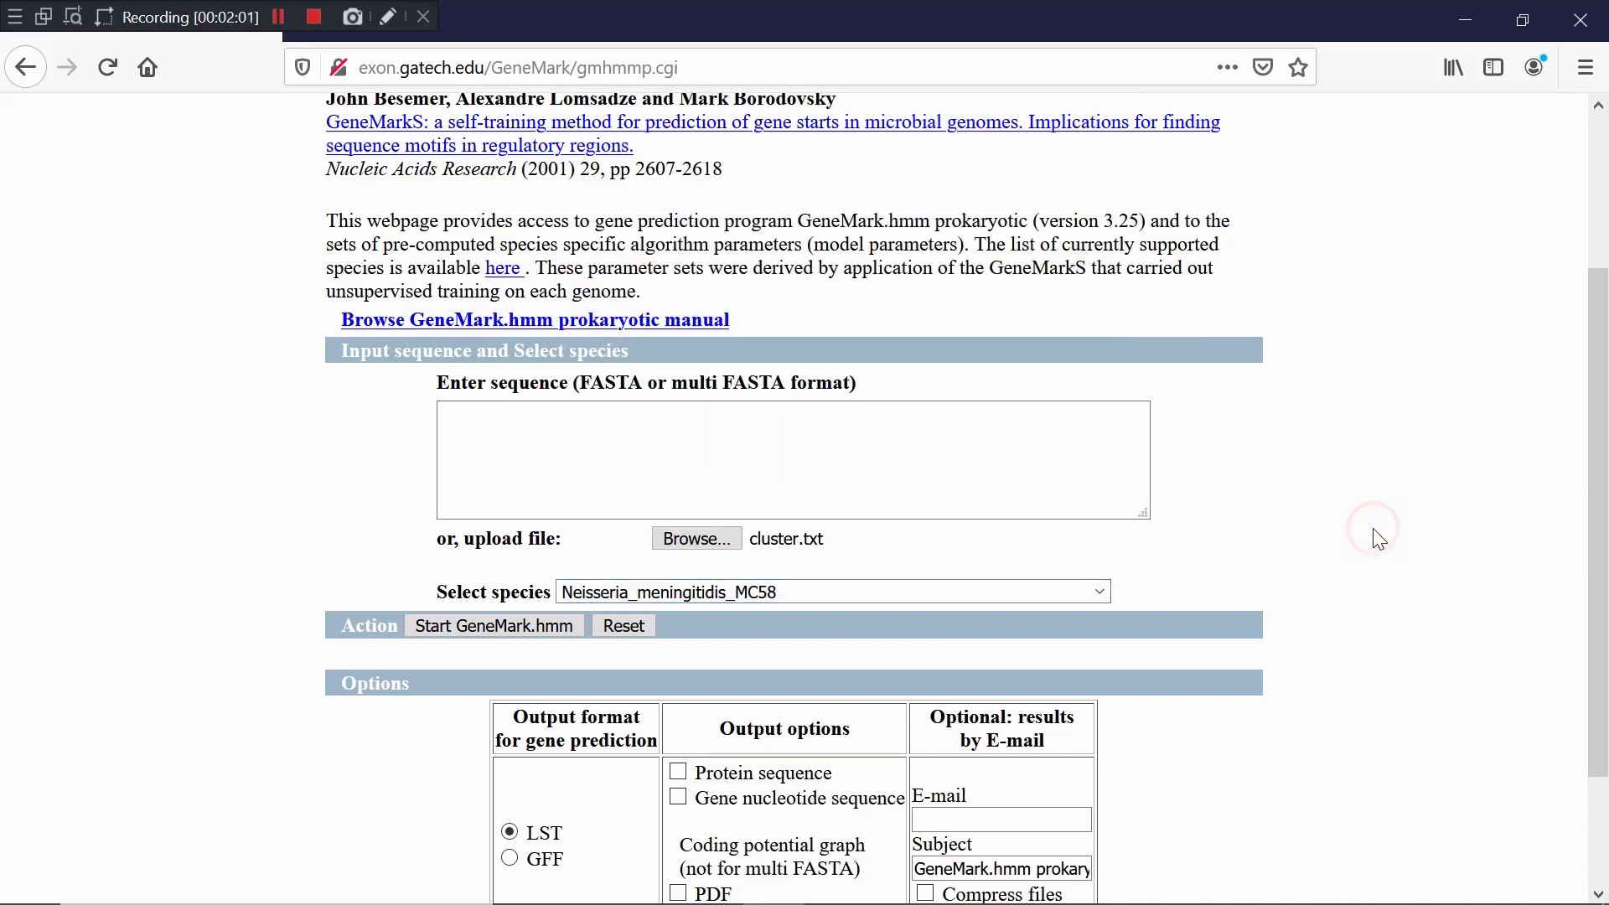
Tick Gene nucleotide sequence output and start GeneMark.hmm
scroll(1378, 538, "down", 2)
scroll(1379, 539, "down", 1)
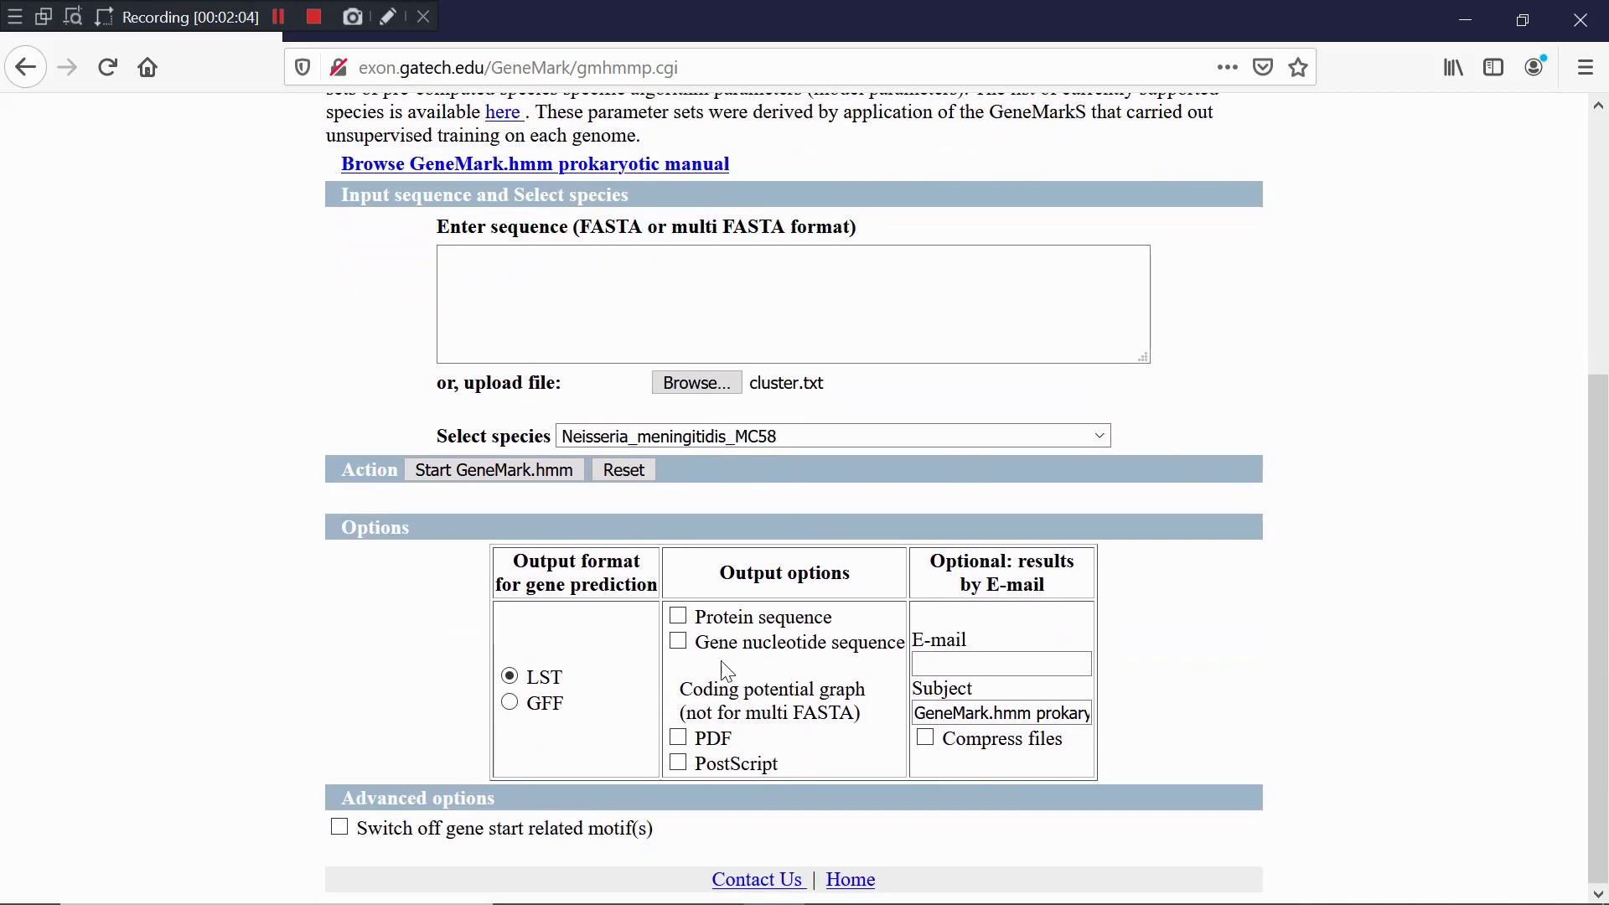
left_click(679, 641)
left_click(536, 472)
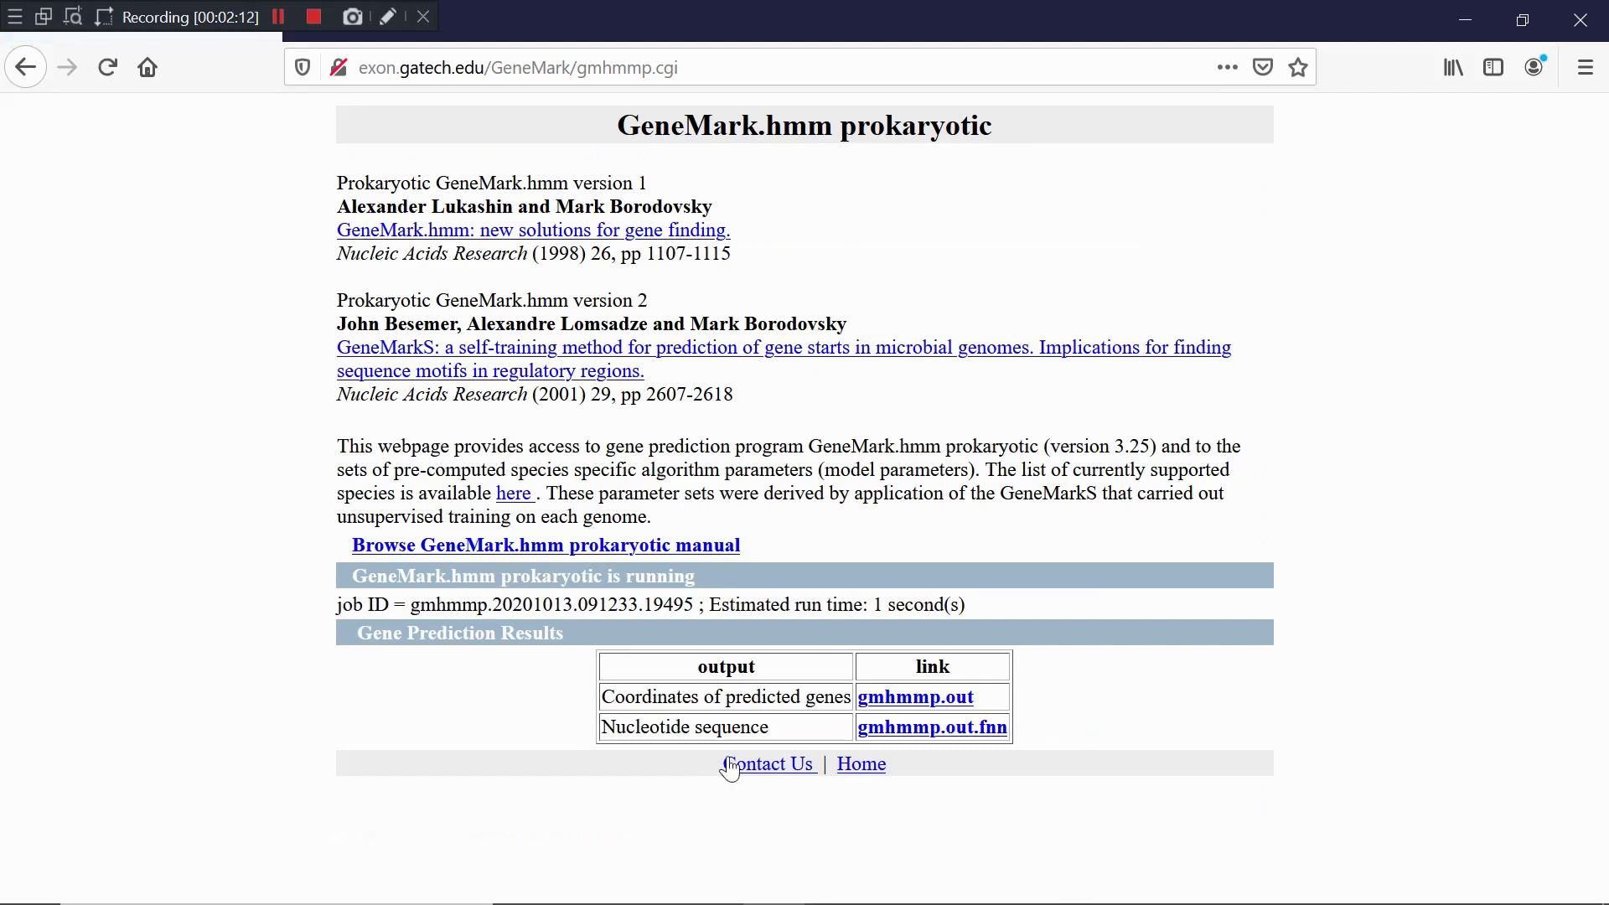
Open gmhmmp.out and copy its four-gene prediction table
left_click(910, 708)
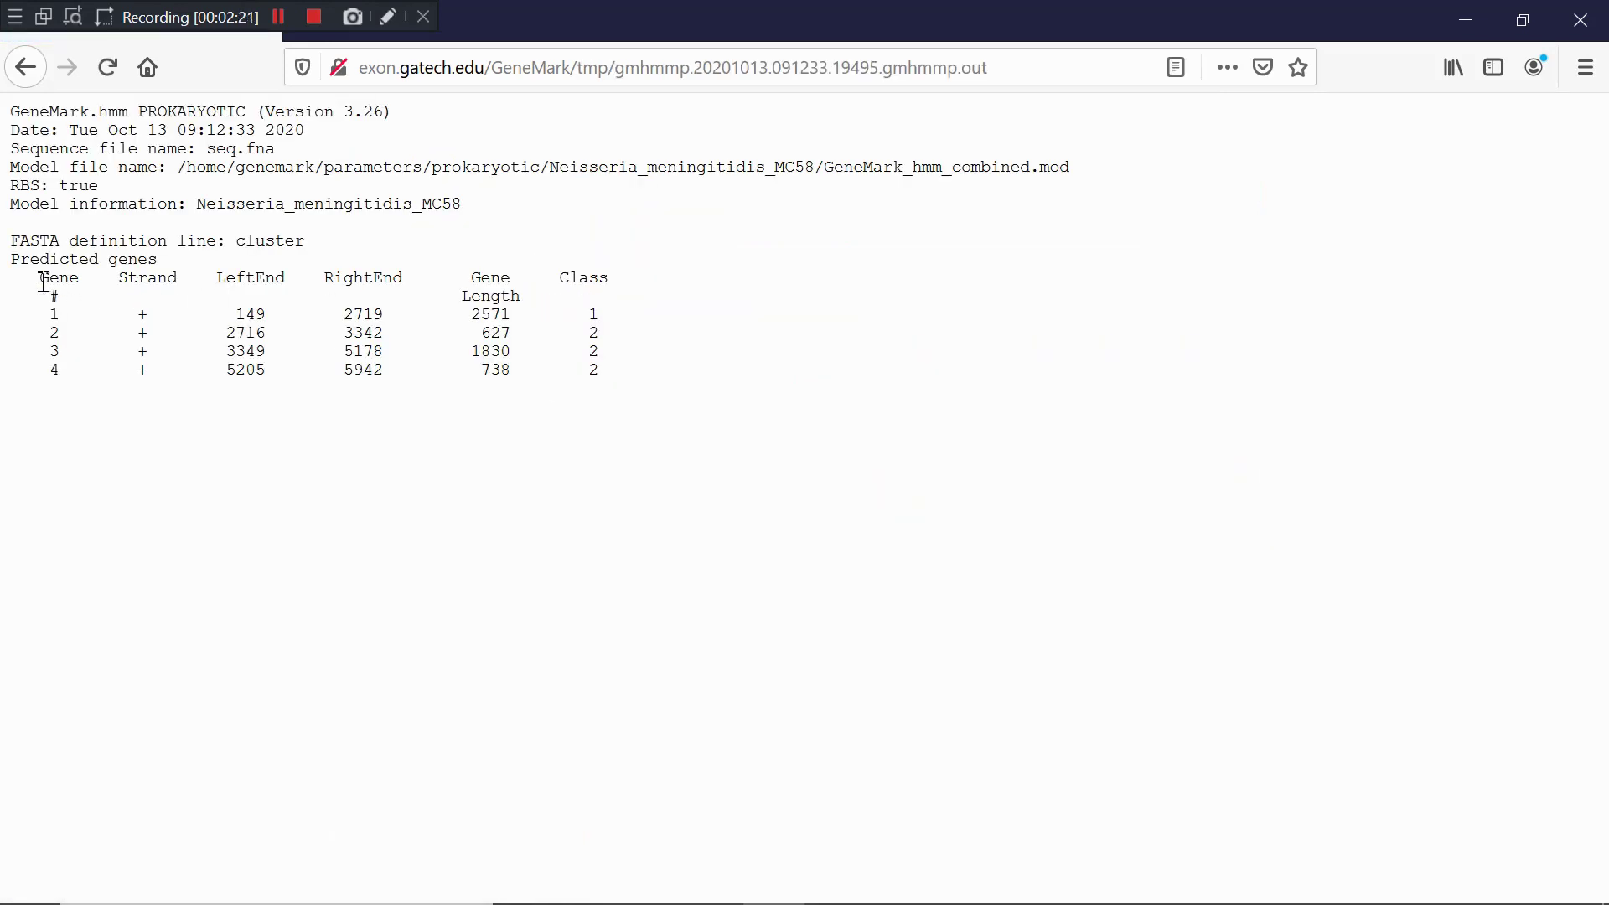
left_click_drag(43, 283, 616, 379)
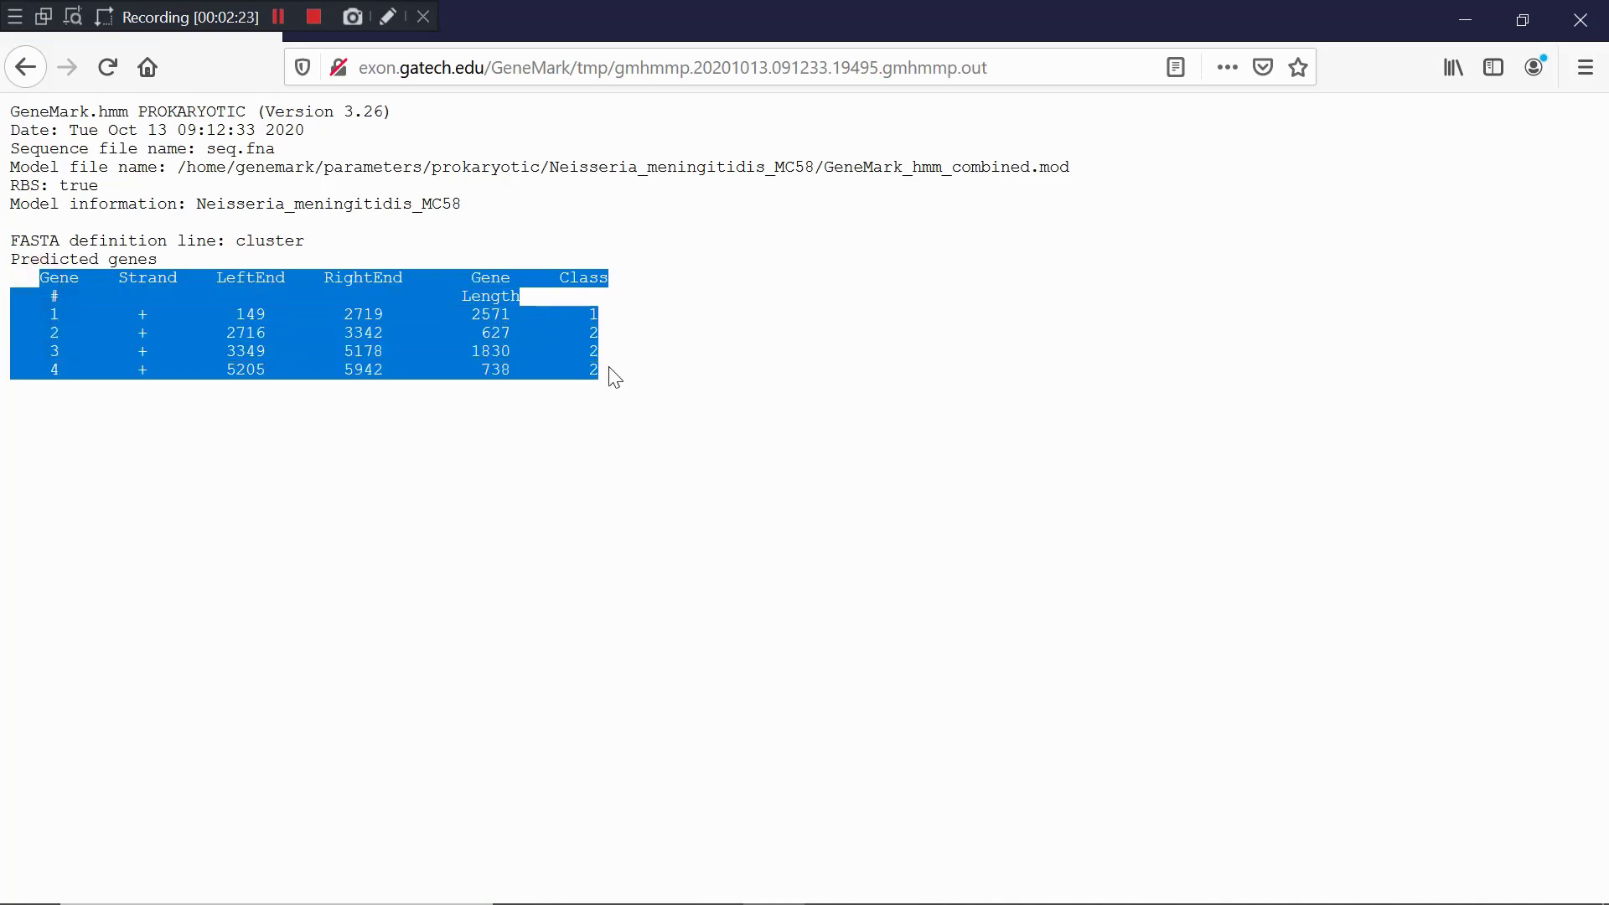
right_click(529, 341)
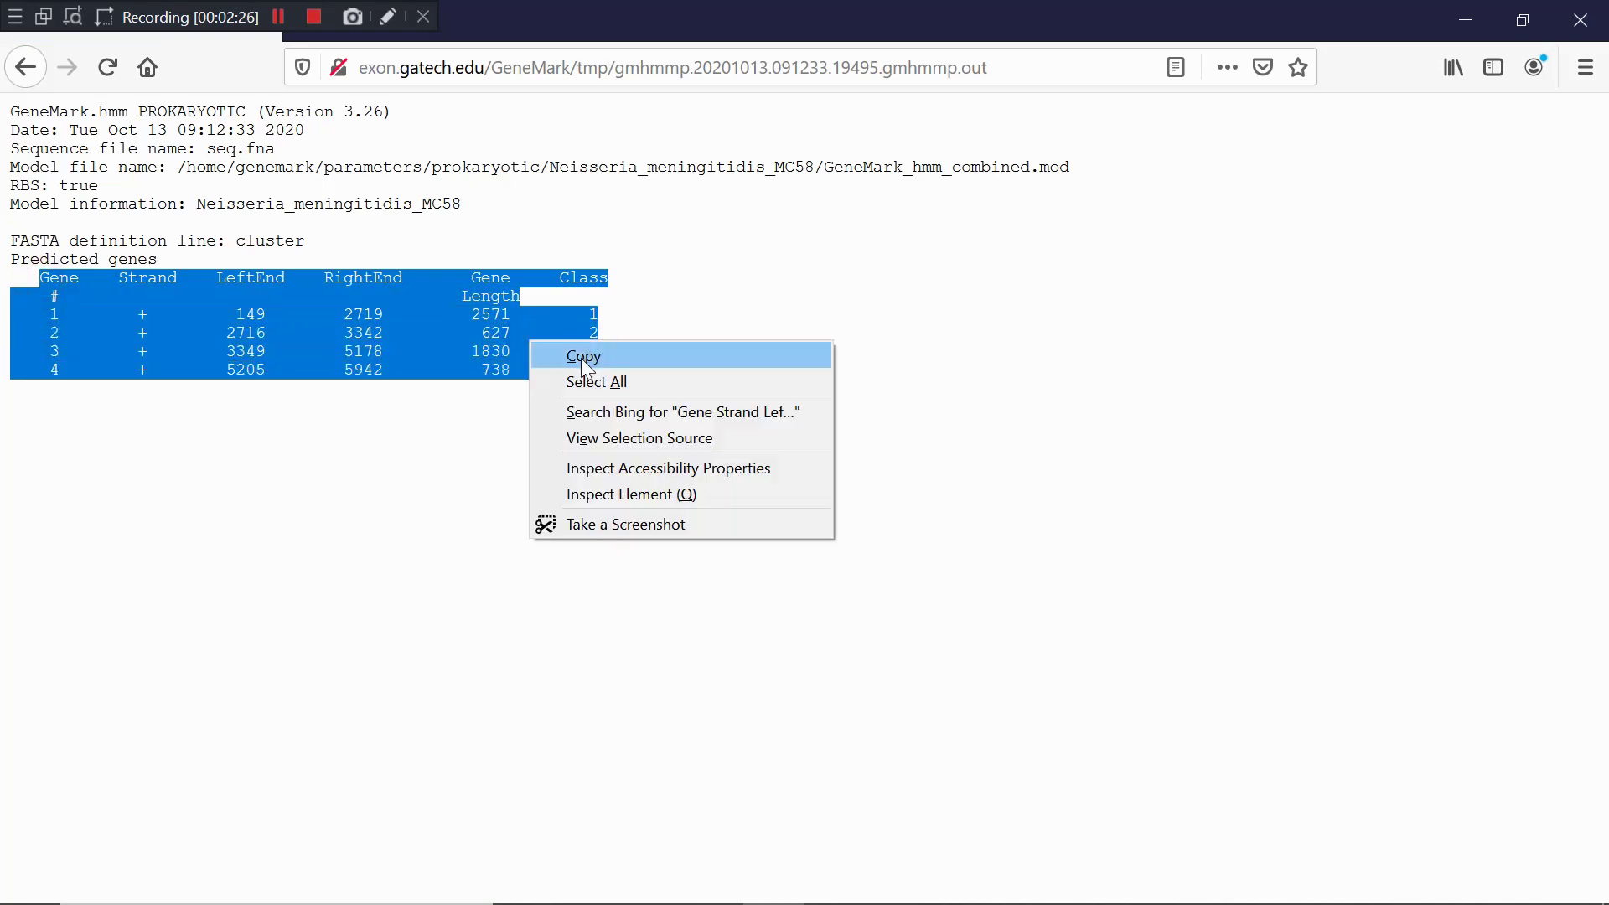
left_click(583, 359)
Paste the four-gene table (149–2719, 2716–3342, 3349–5178, 5205–5942) on a new line below the cluster sequence
mouse_move(1025, 878)
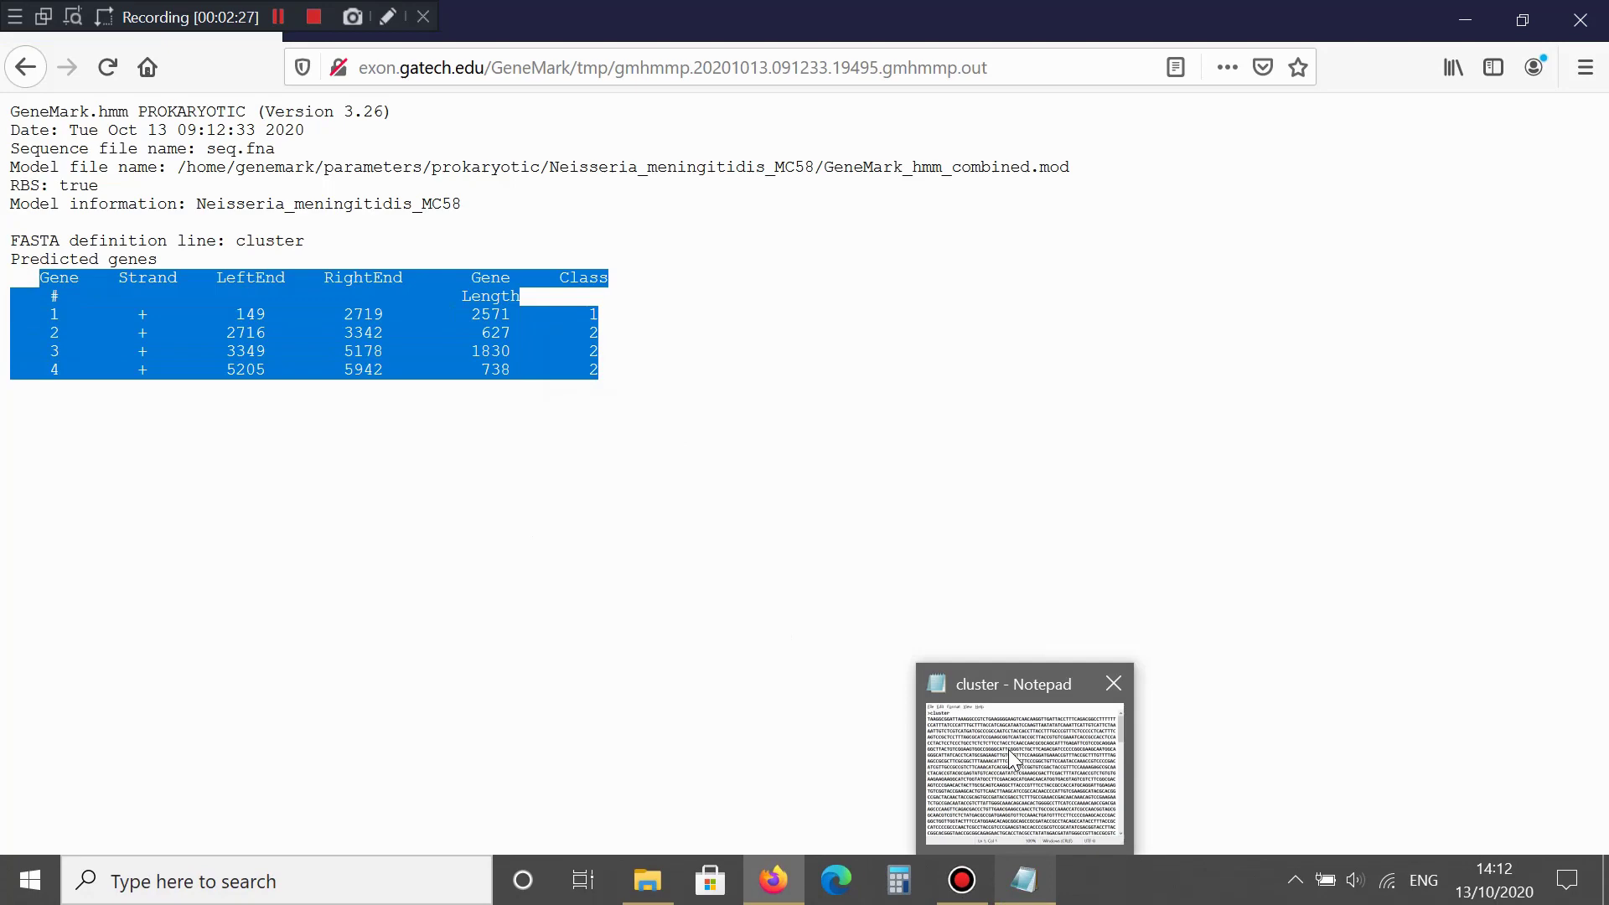
left_click(1014, 758)
scroll(1037, 394, "down", 15)
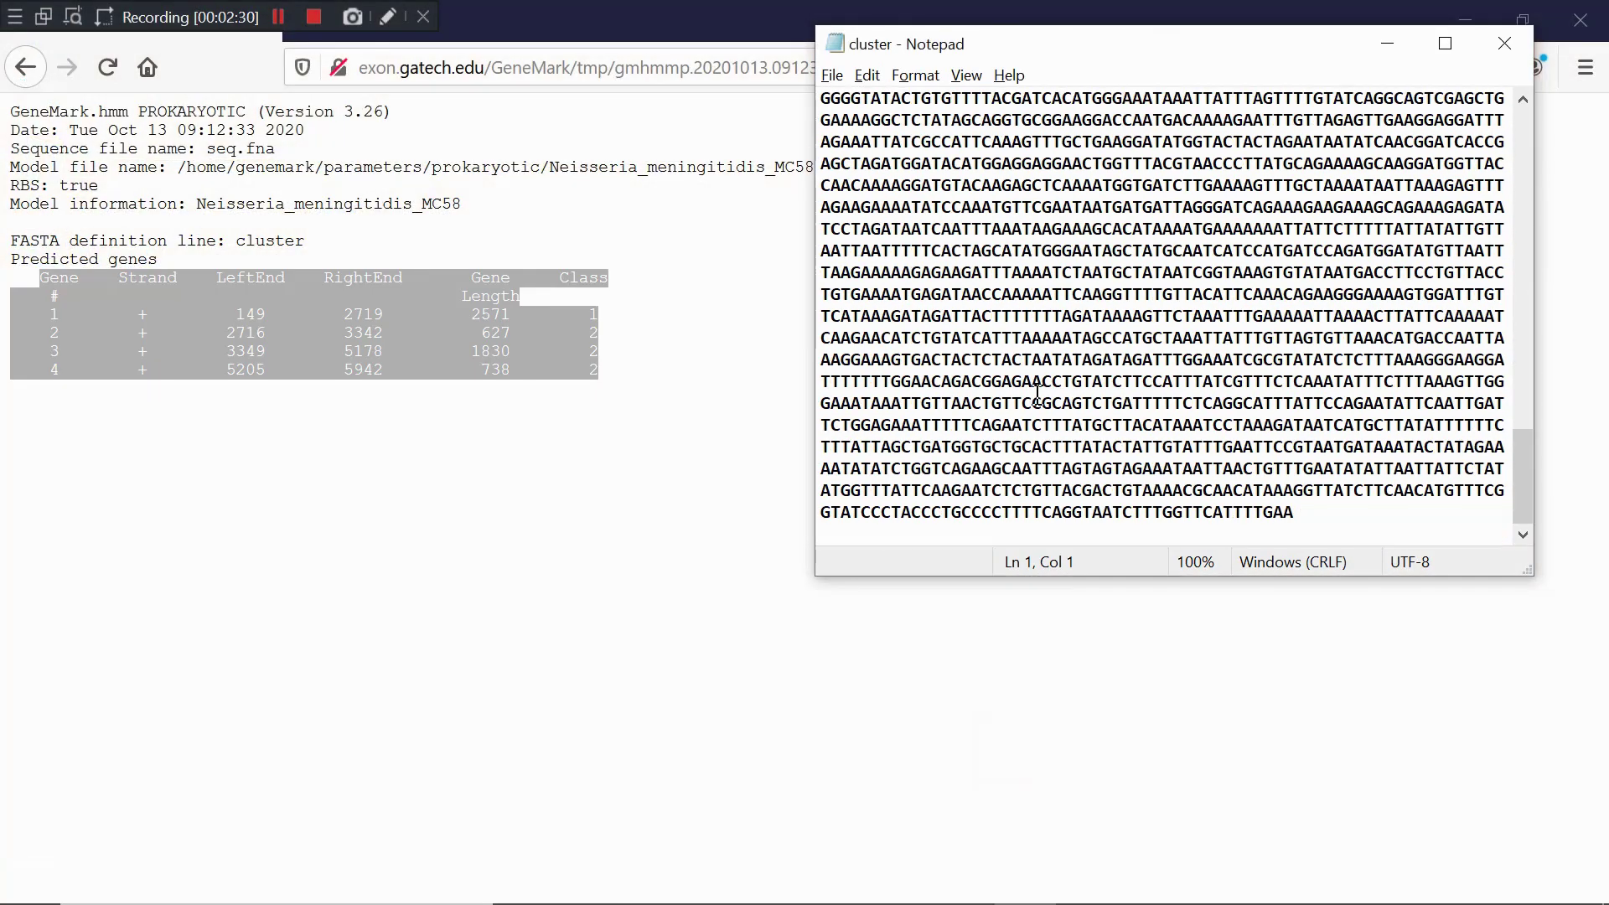
left_click(1307, 515)
key("Return")
key("Return")
key("ctrl+v")
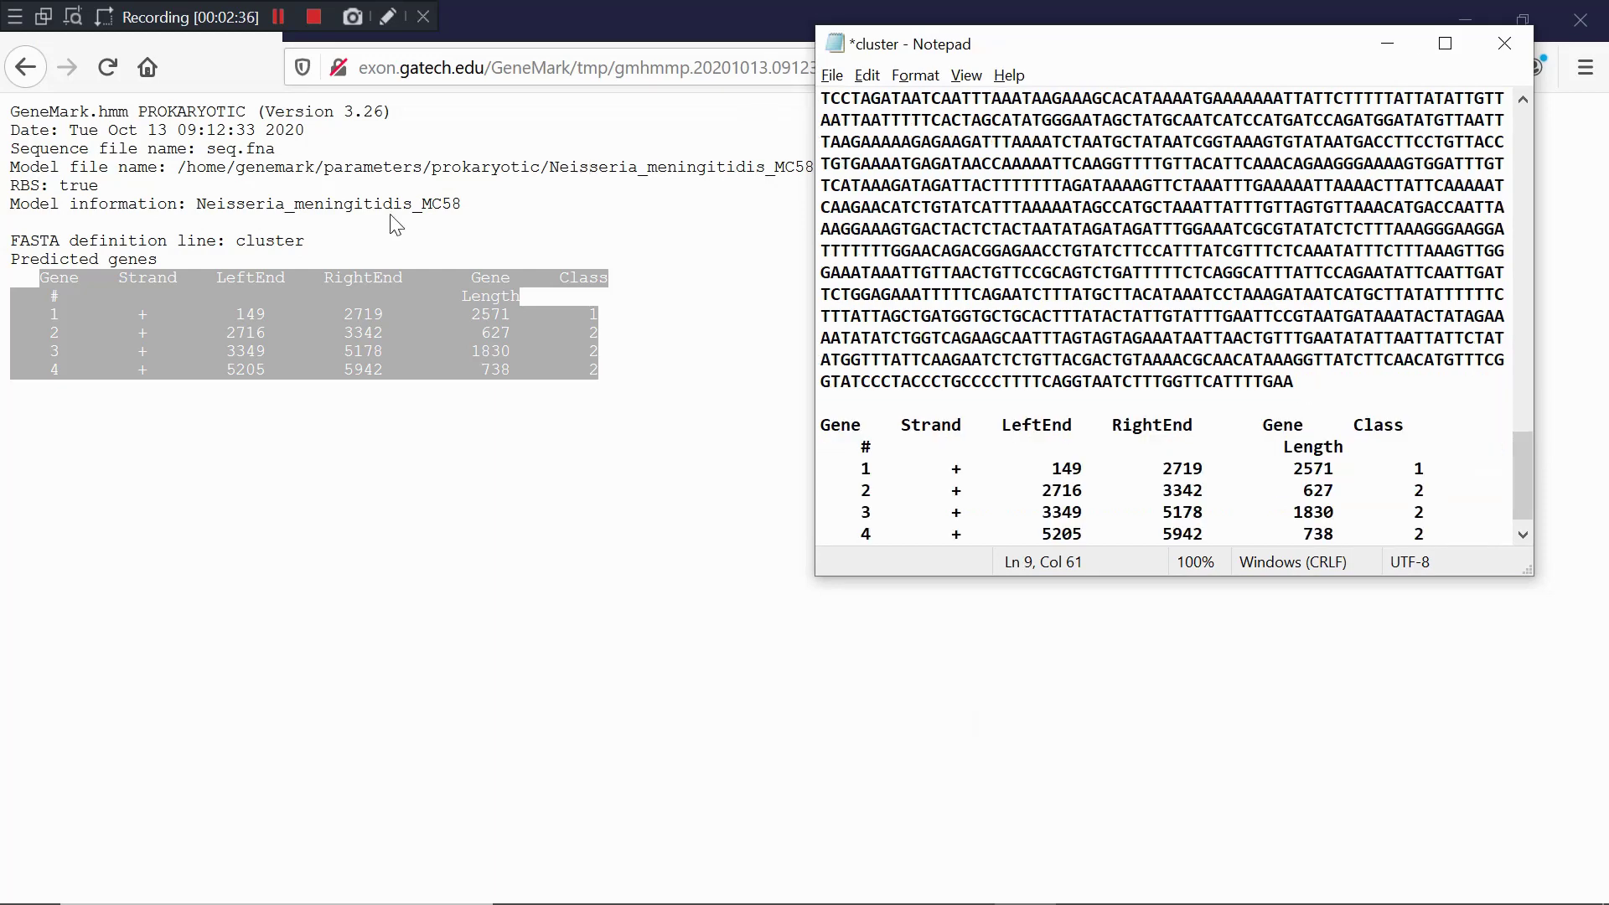
left_click(685, 304)
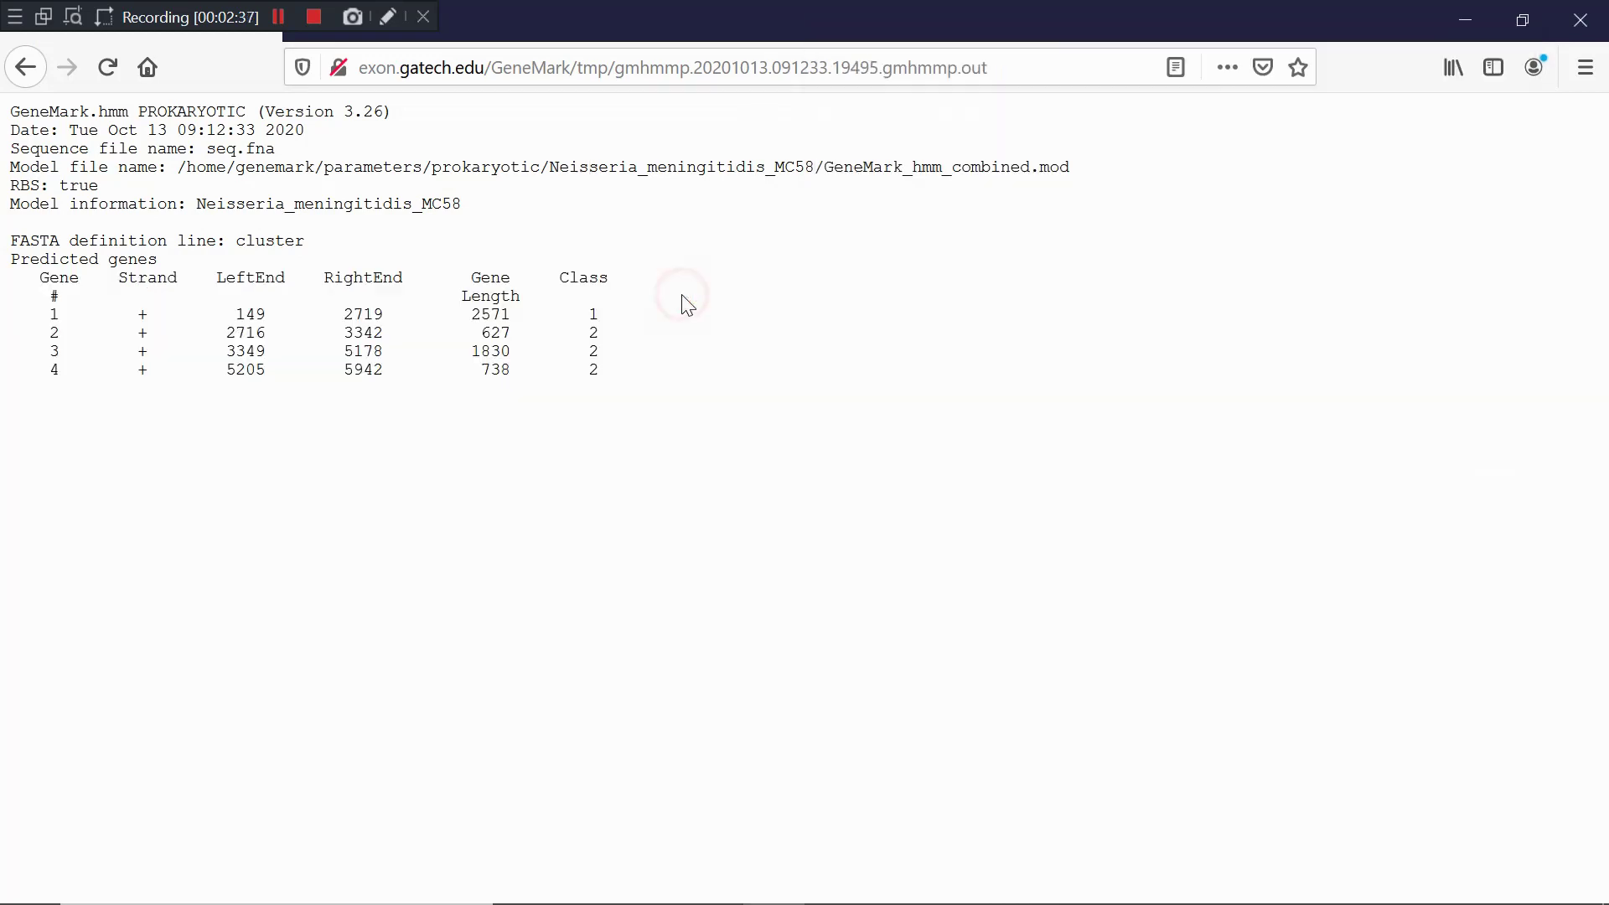
Launch dnaplotter from the artemis-windows-release-18.1.0\artemis folder
left_click(1469, 20)
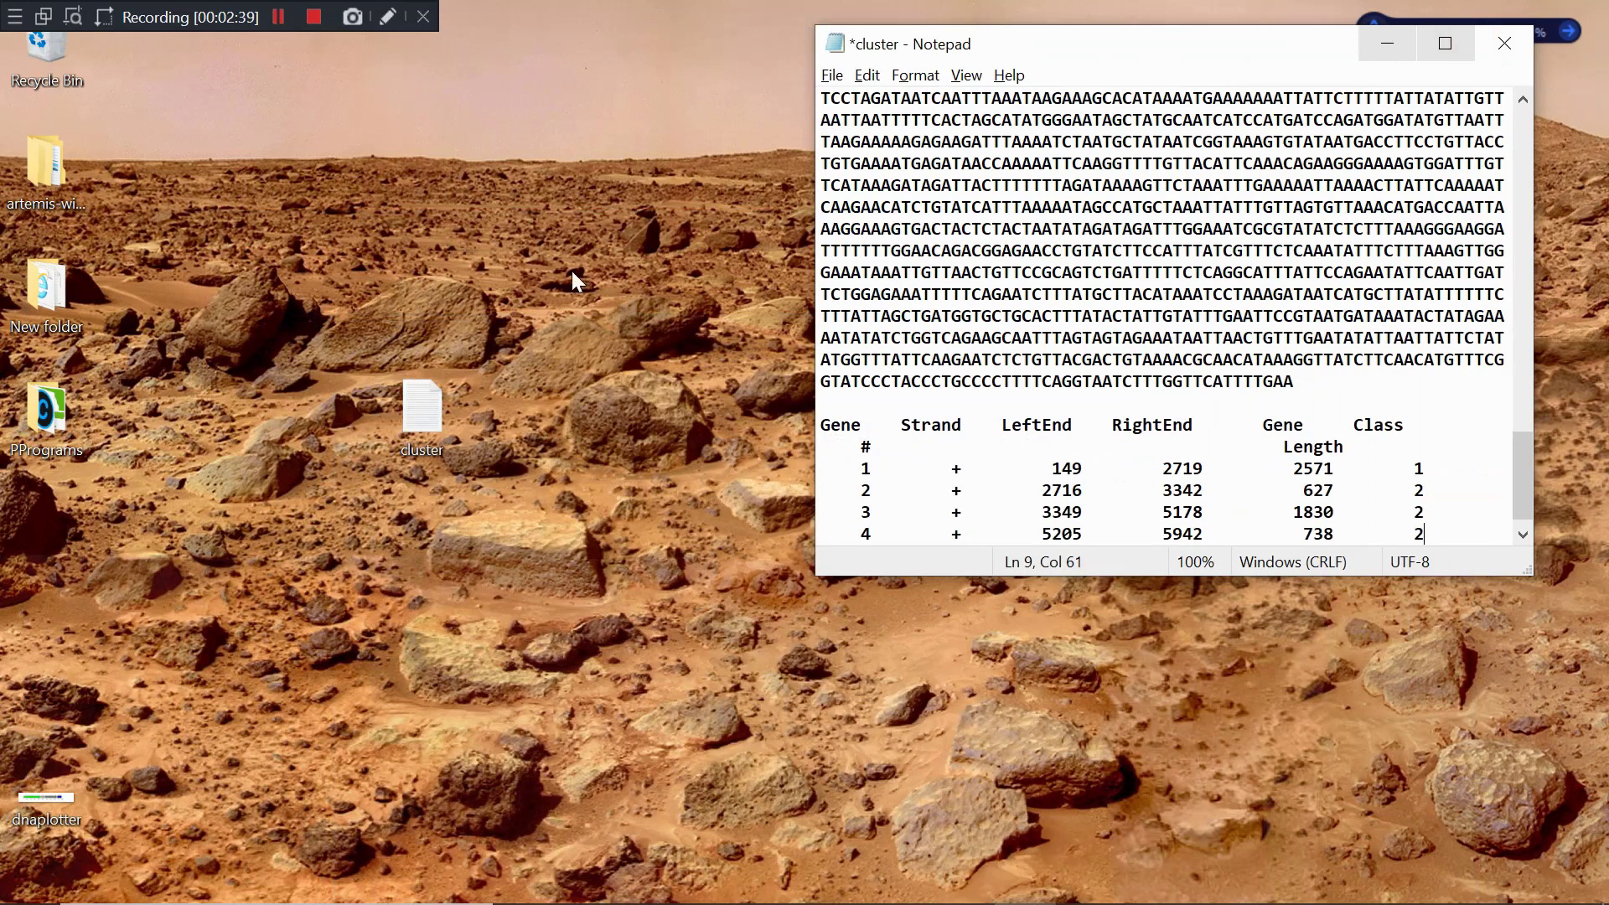
double_click(58, 179)
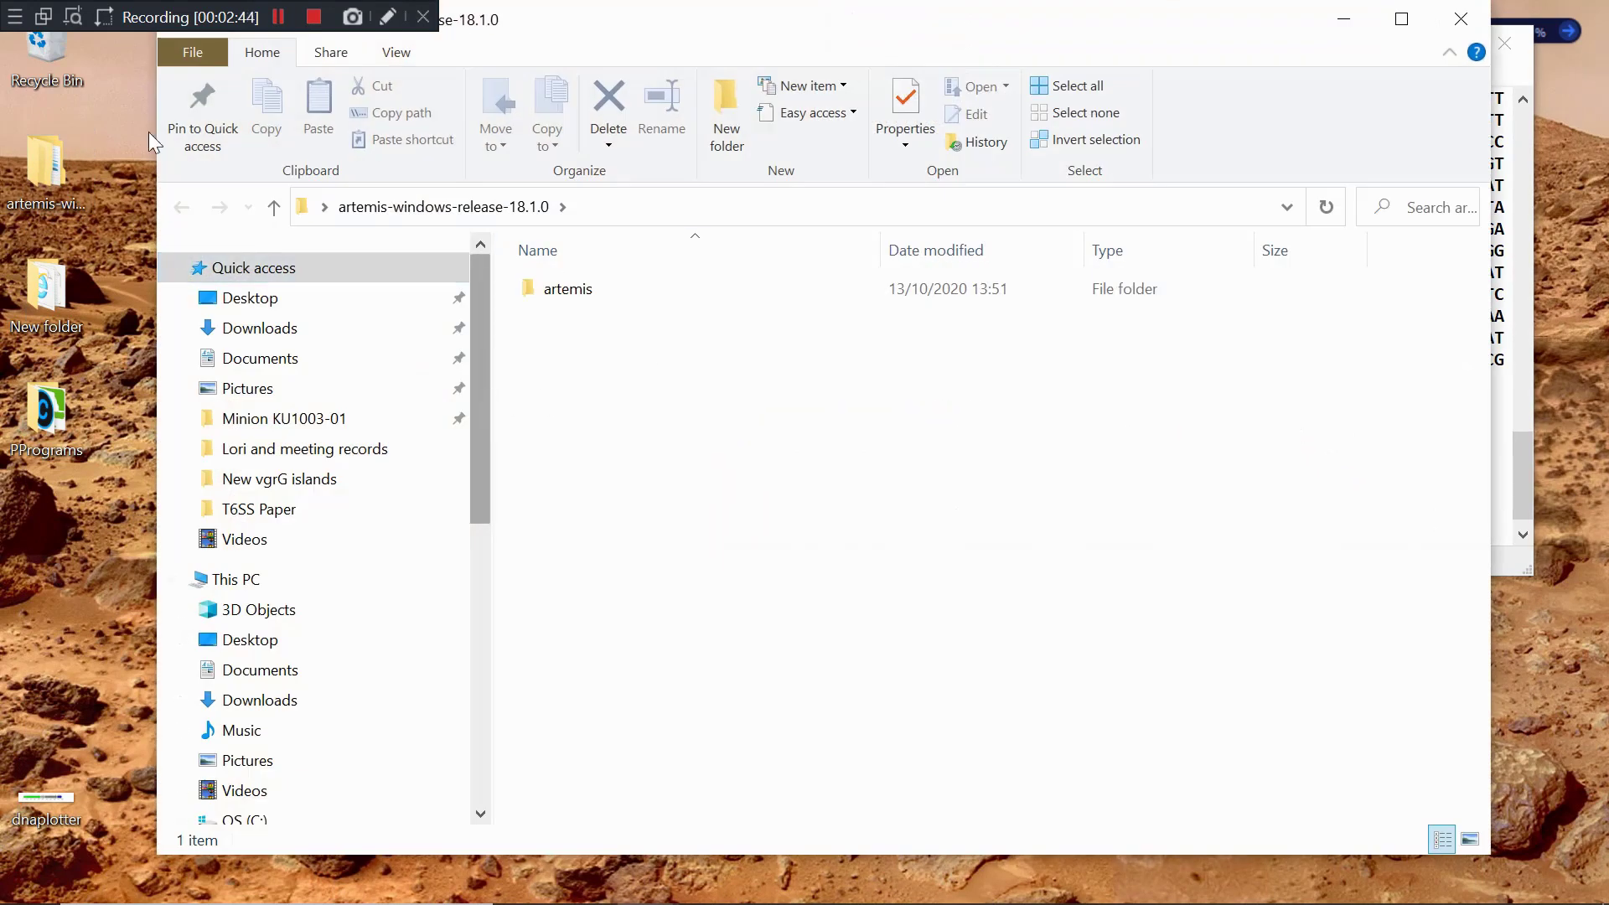
double_click(584, 306)
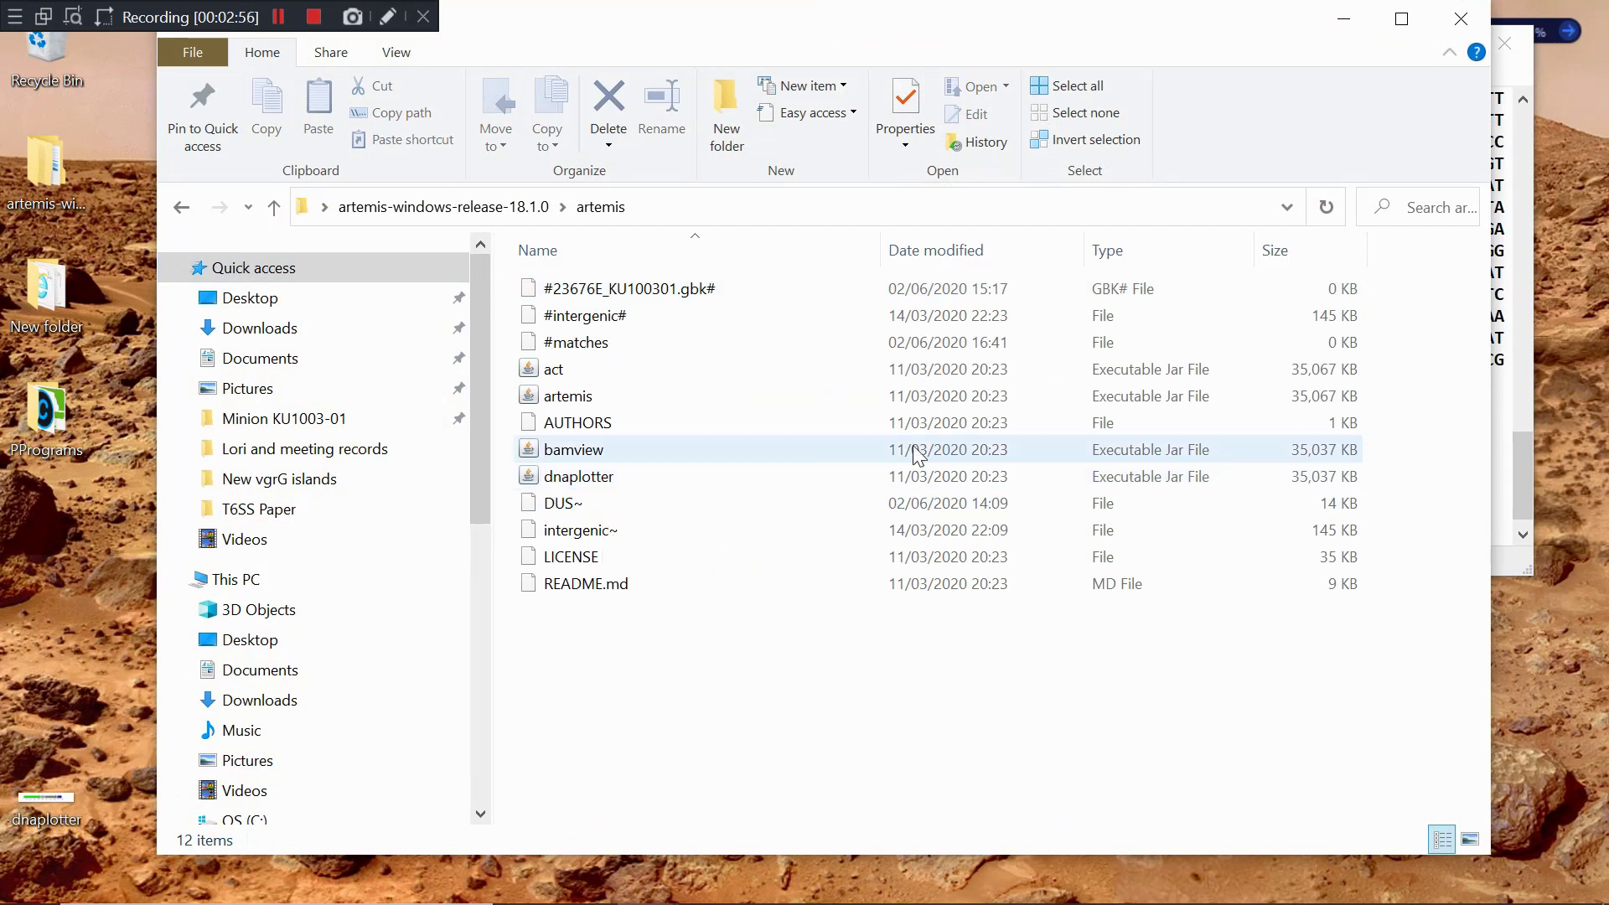
double_click(586, 479)
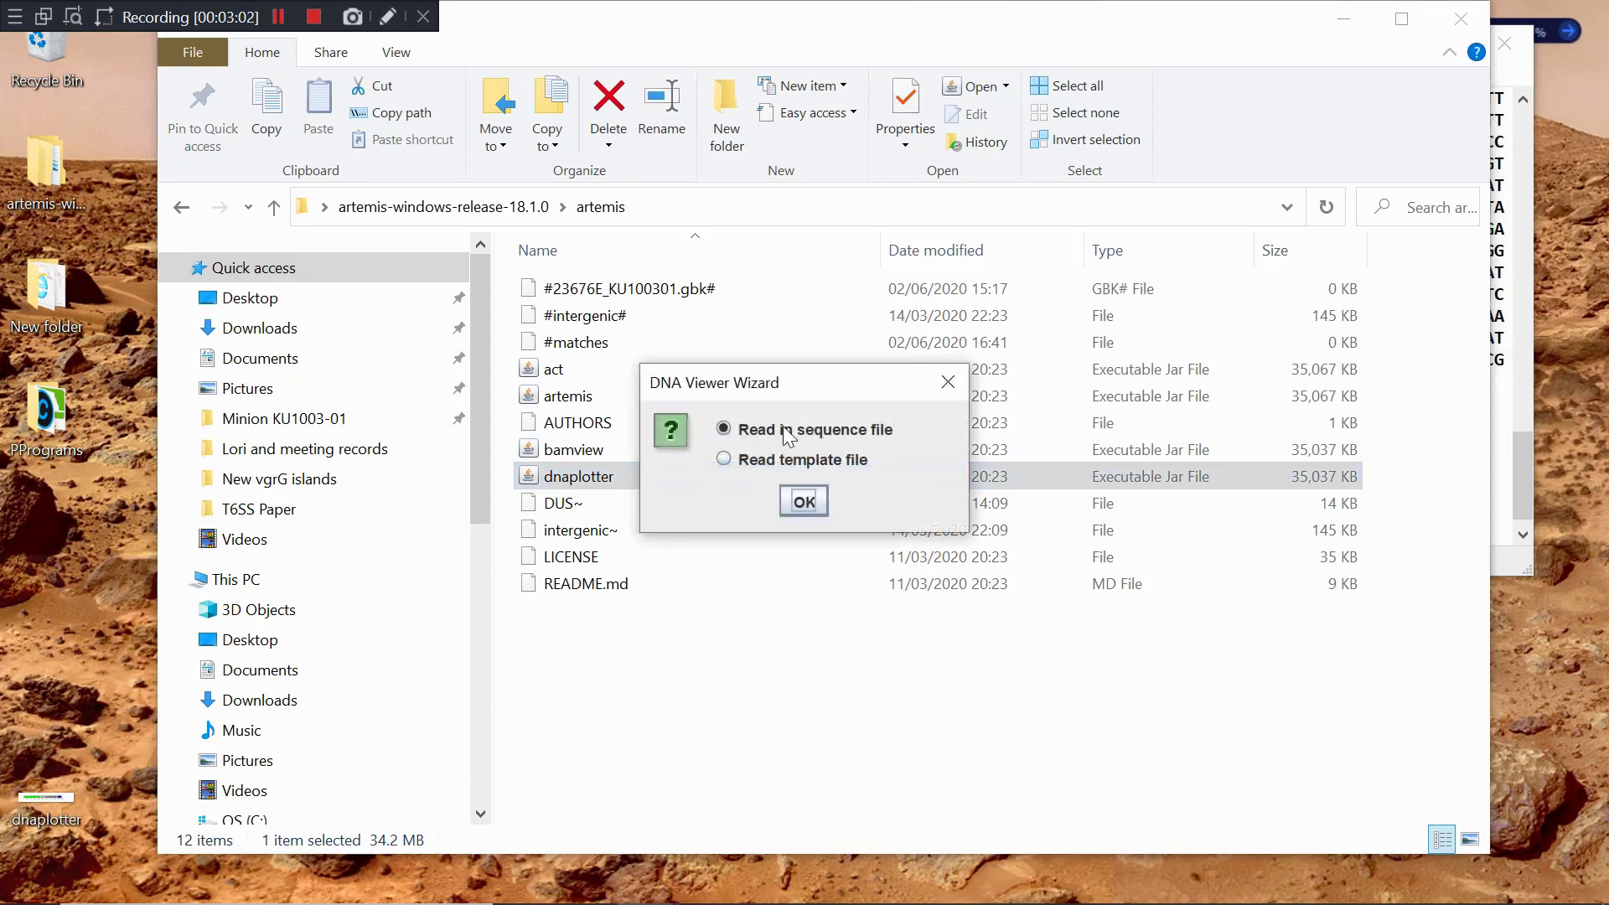
Read in the Desktop's cluster.txt as the sequence (All Files type) and maximize the window
left_click(724, 425)
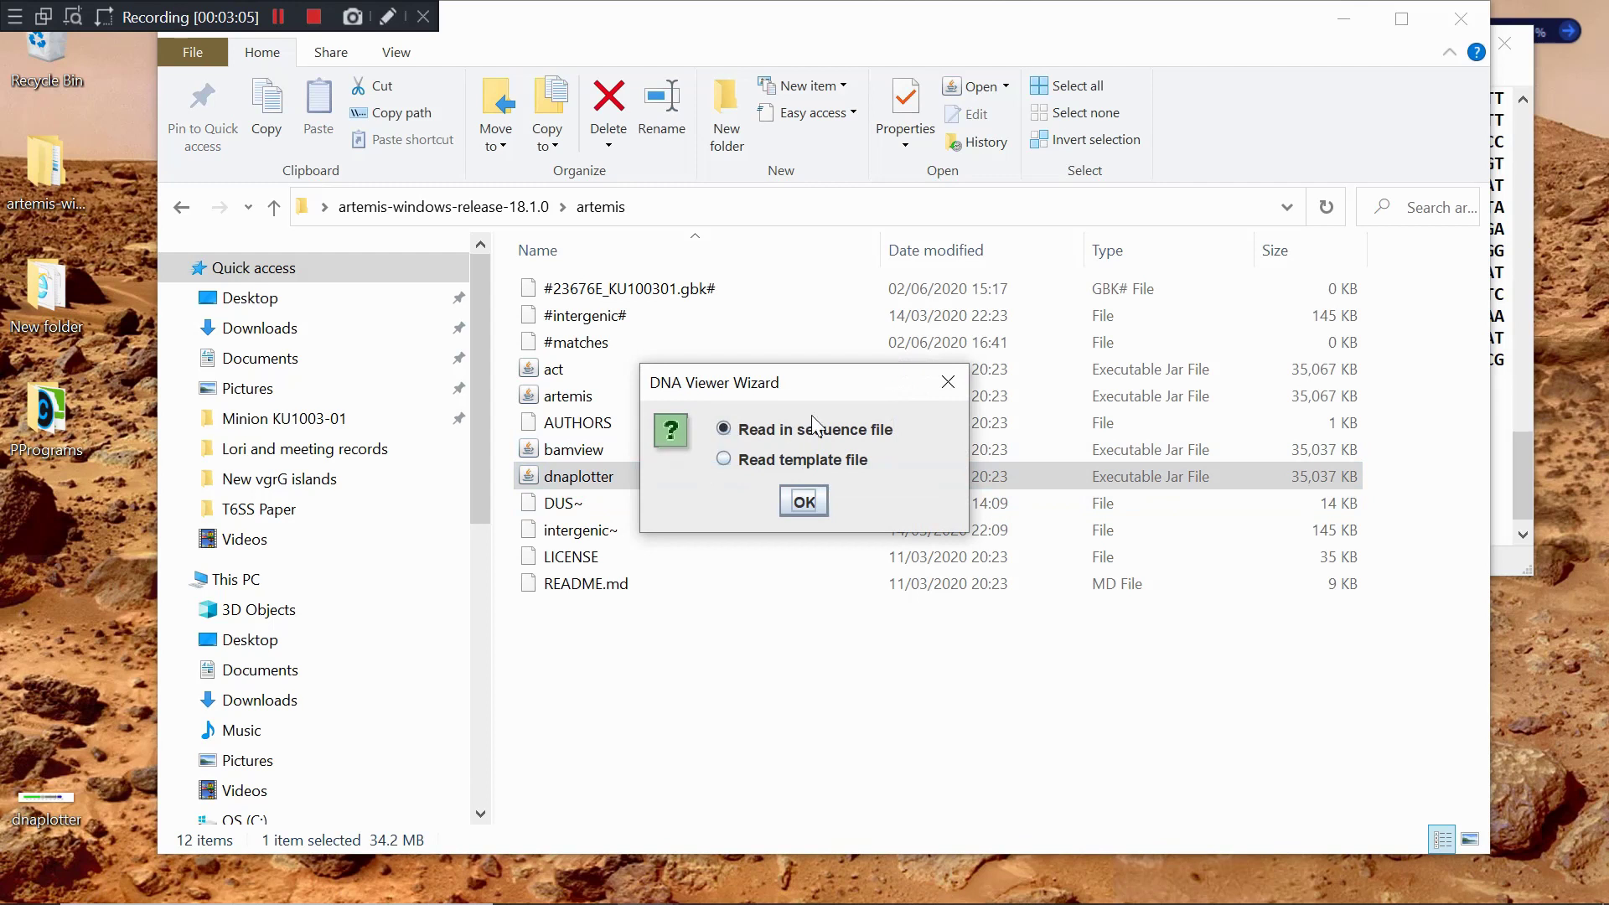
left_click(806, 502)
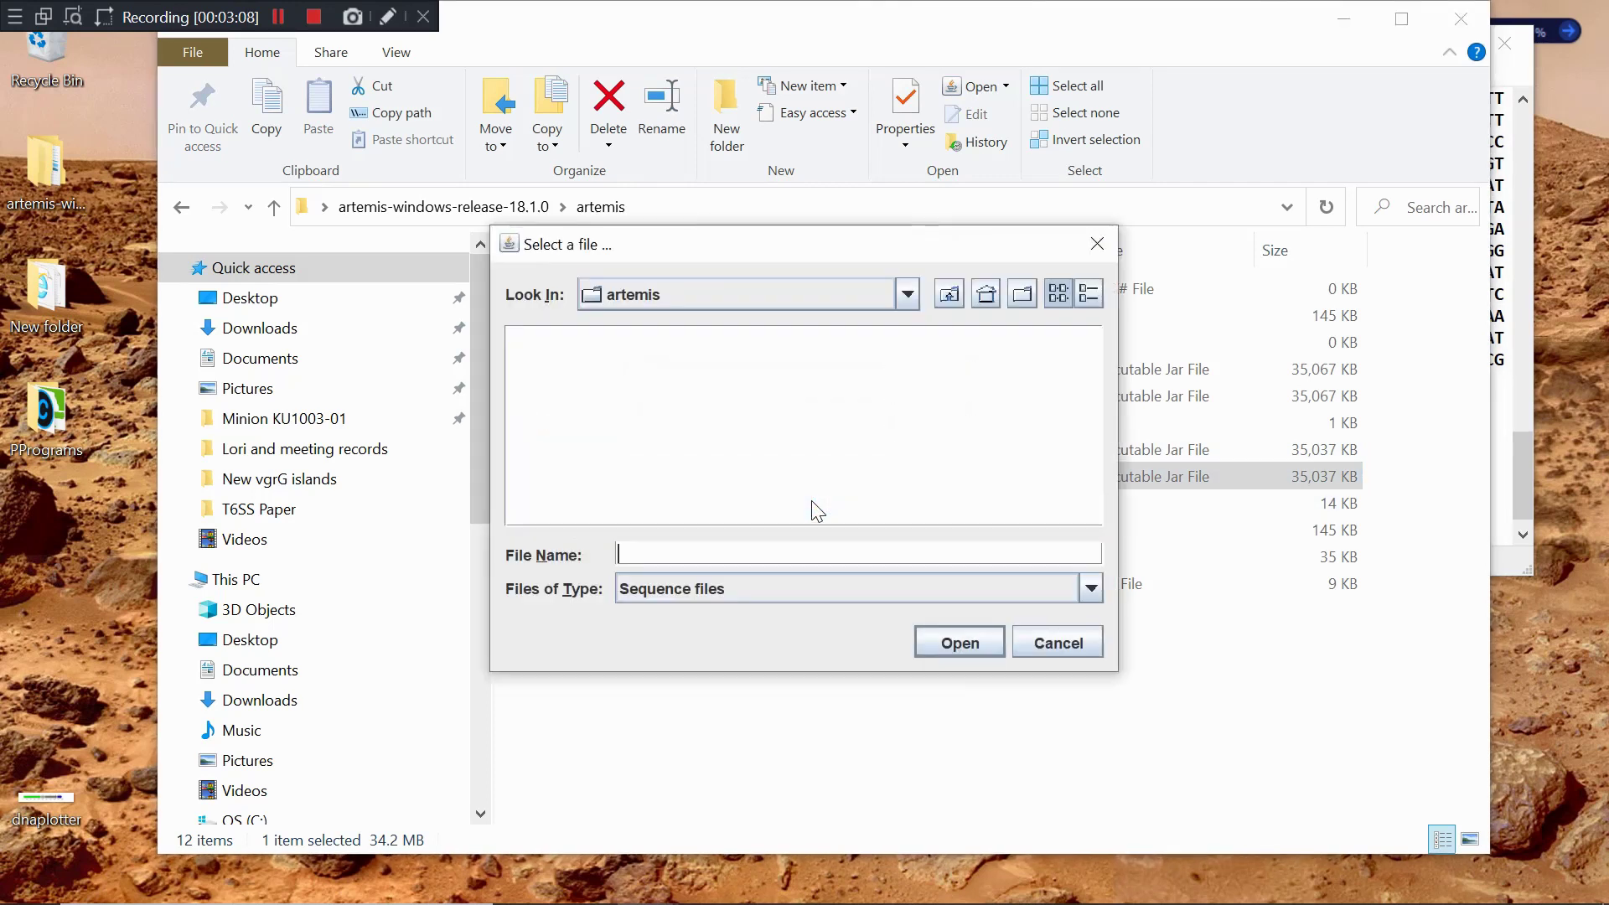
left_click(836, 293)
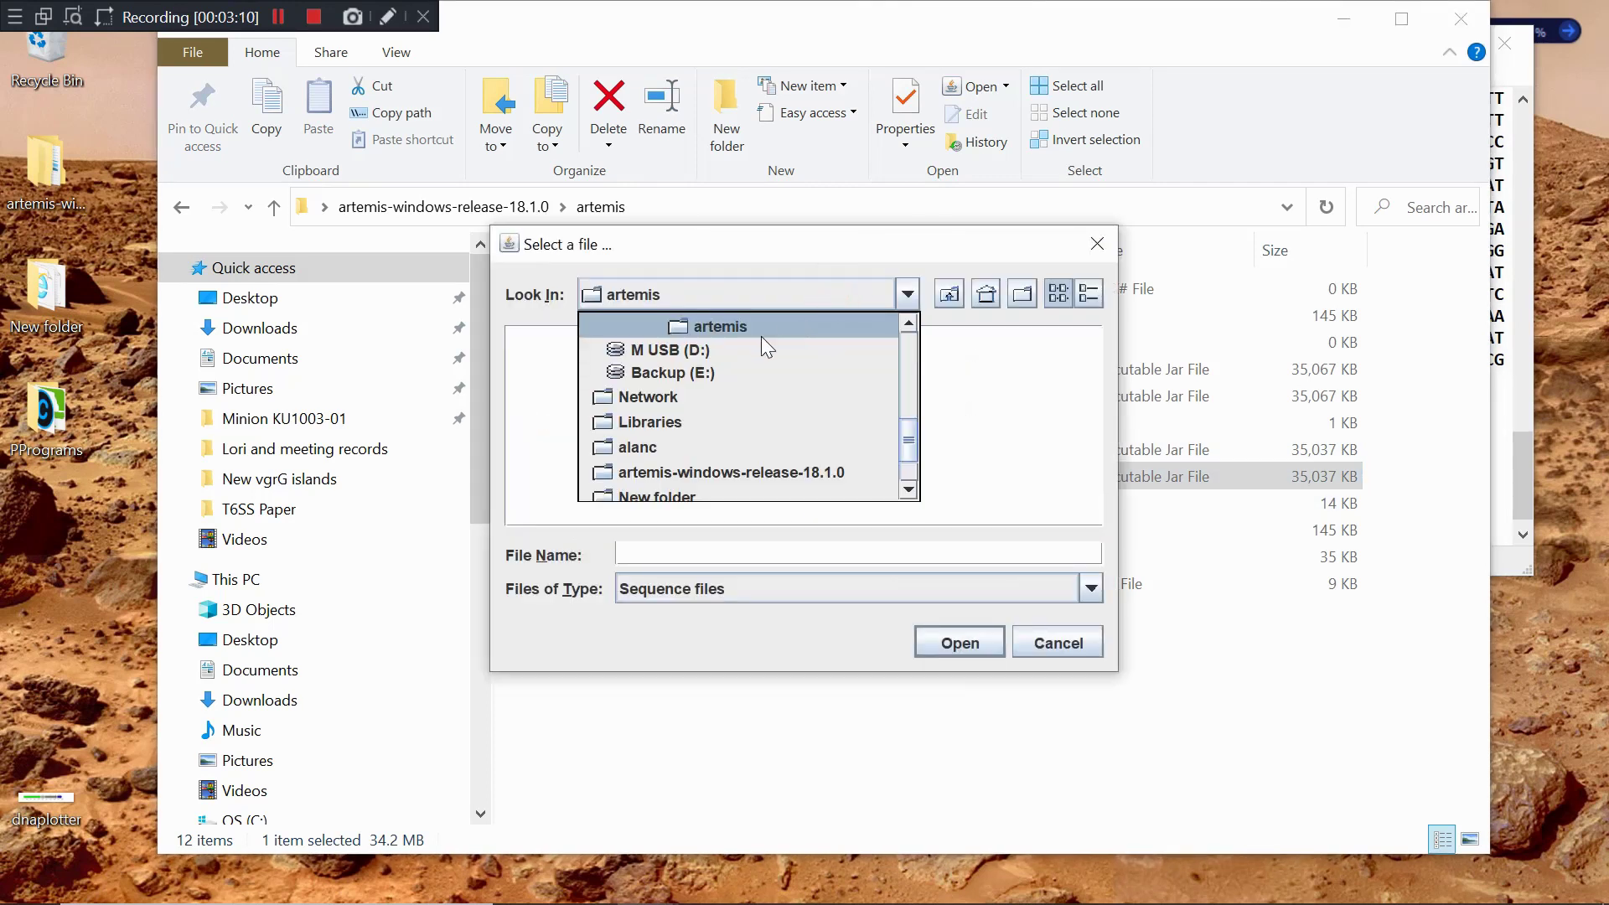
scroll(761, 335, "up", 3)
left_click(649, 341)
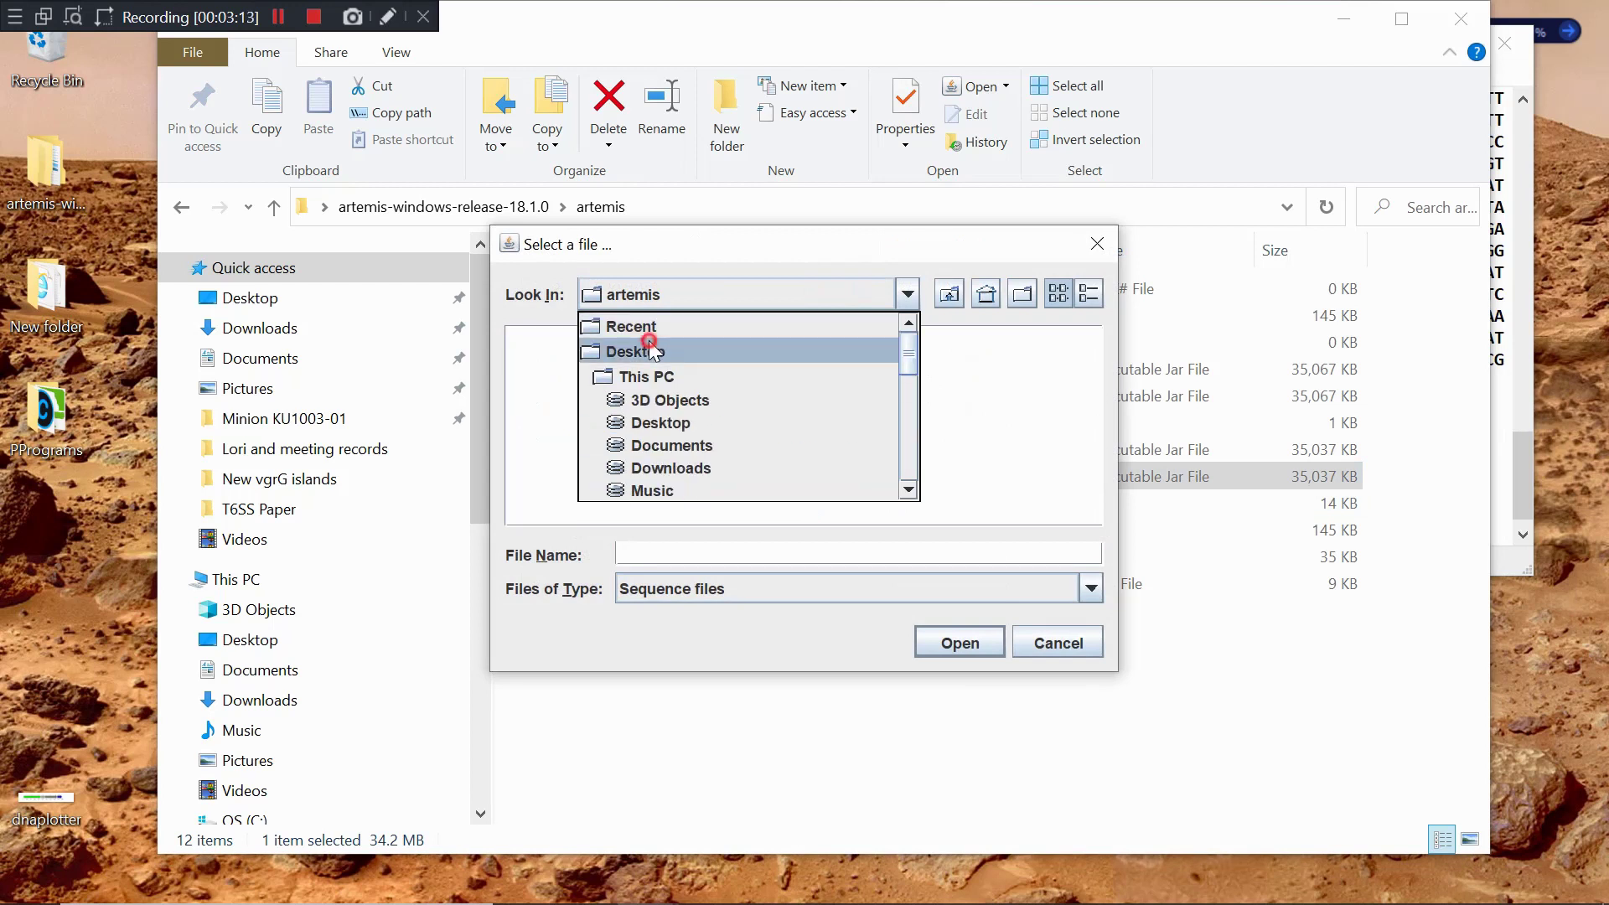
left_click(677, 588)
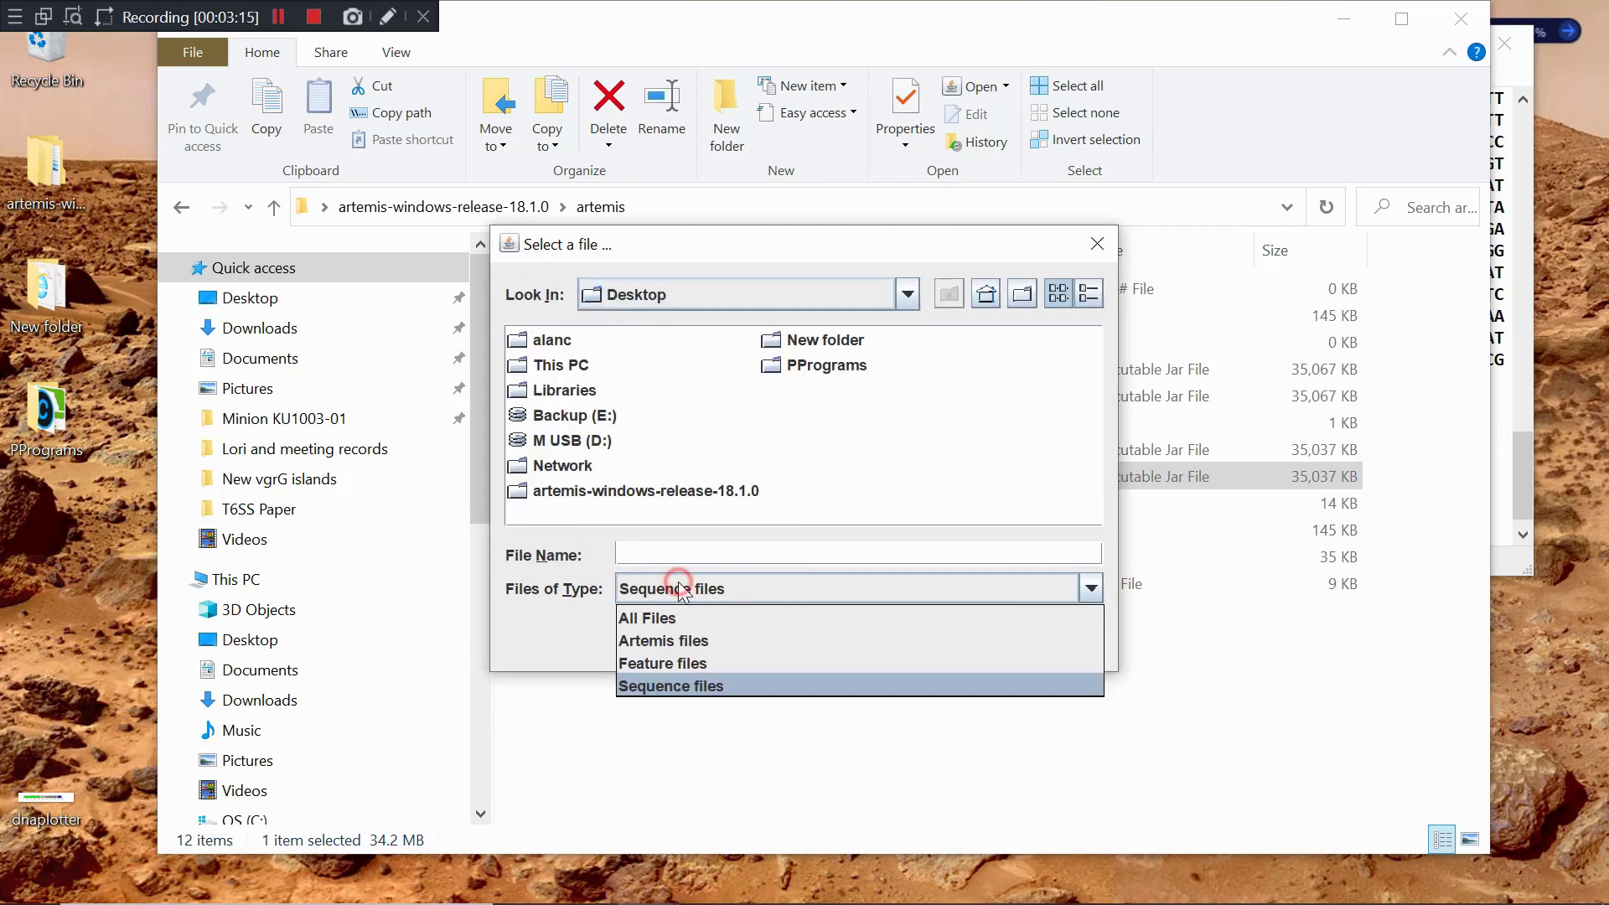
left_click(653, 618)
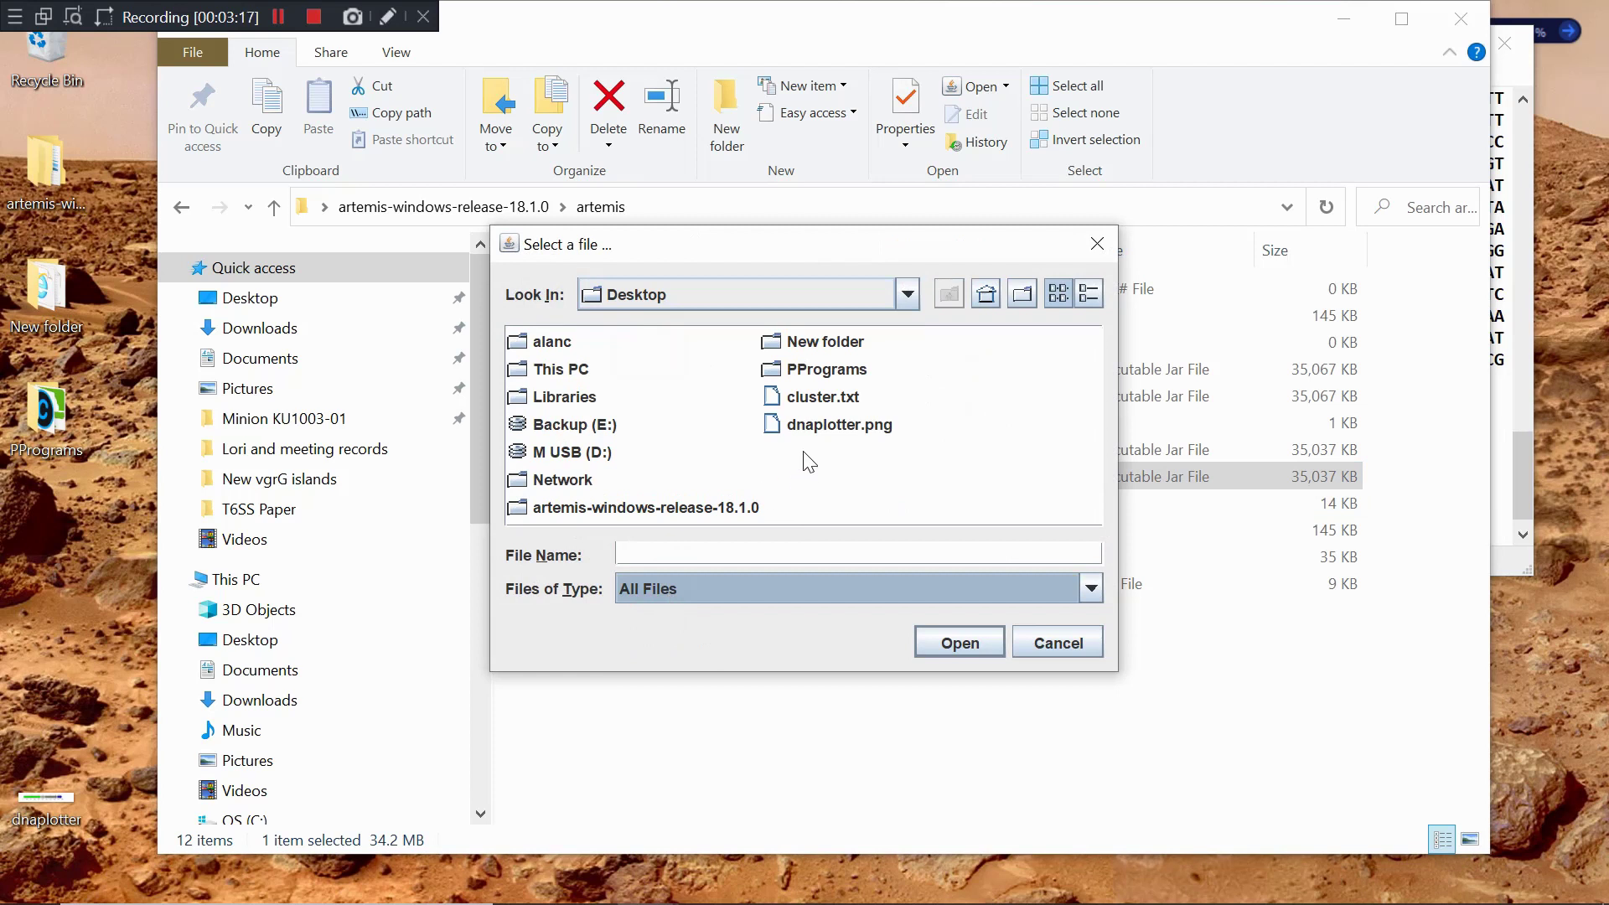
double_click(806, 400)
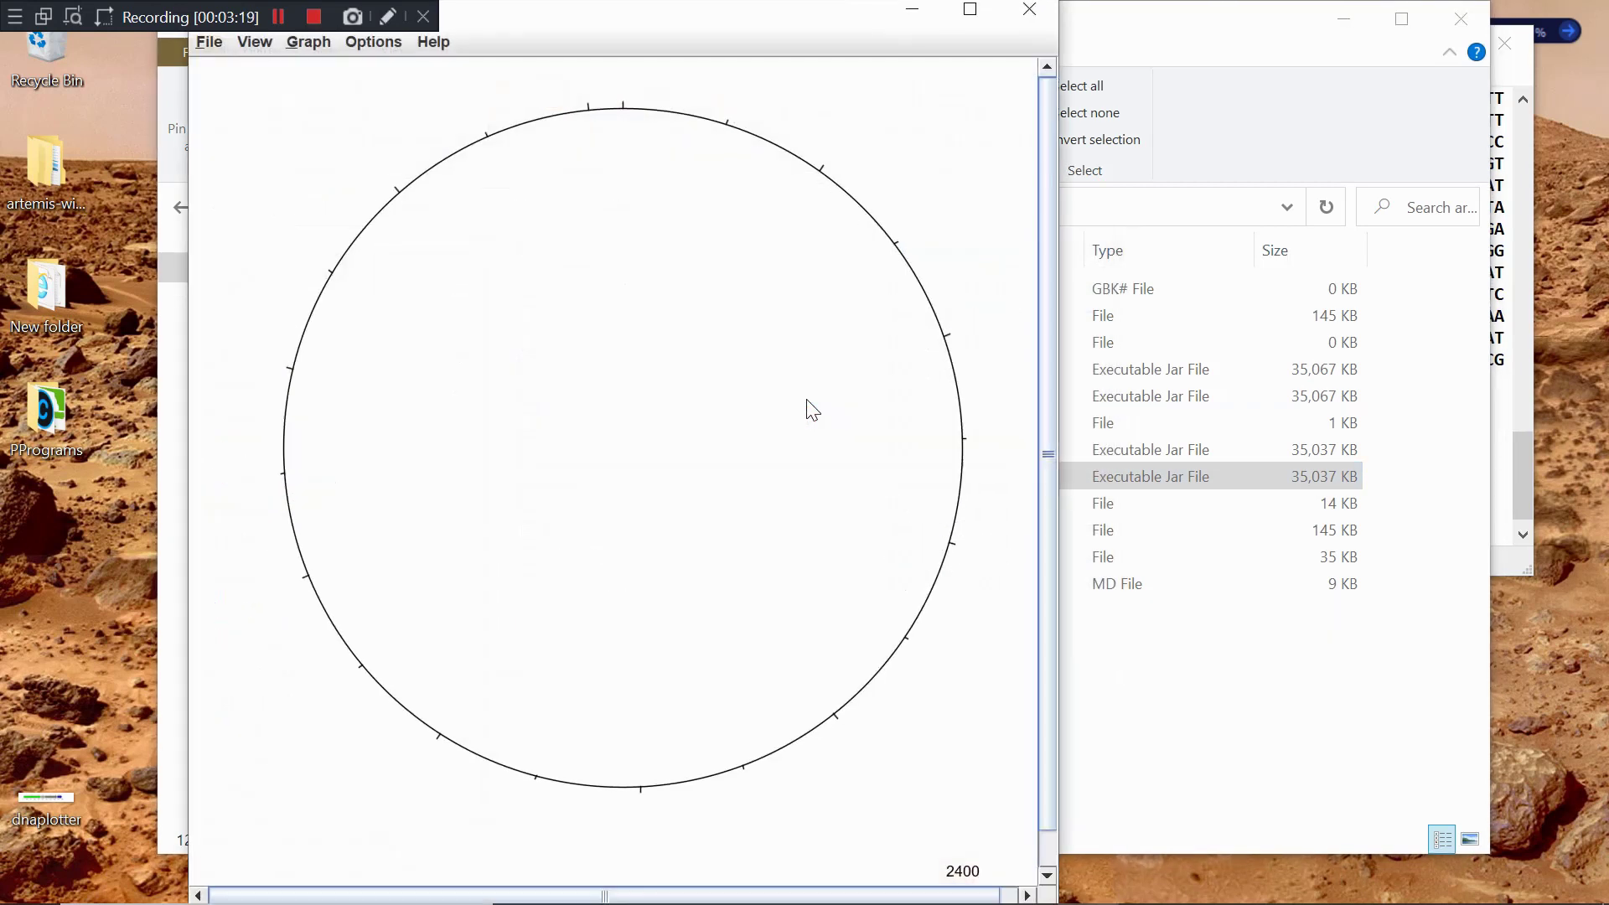
left_click(972, 17)
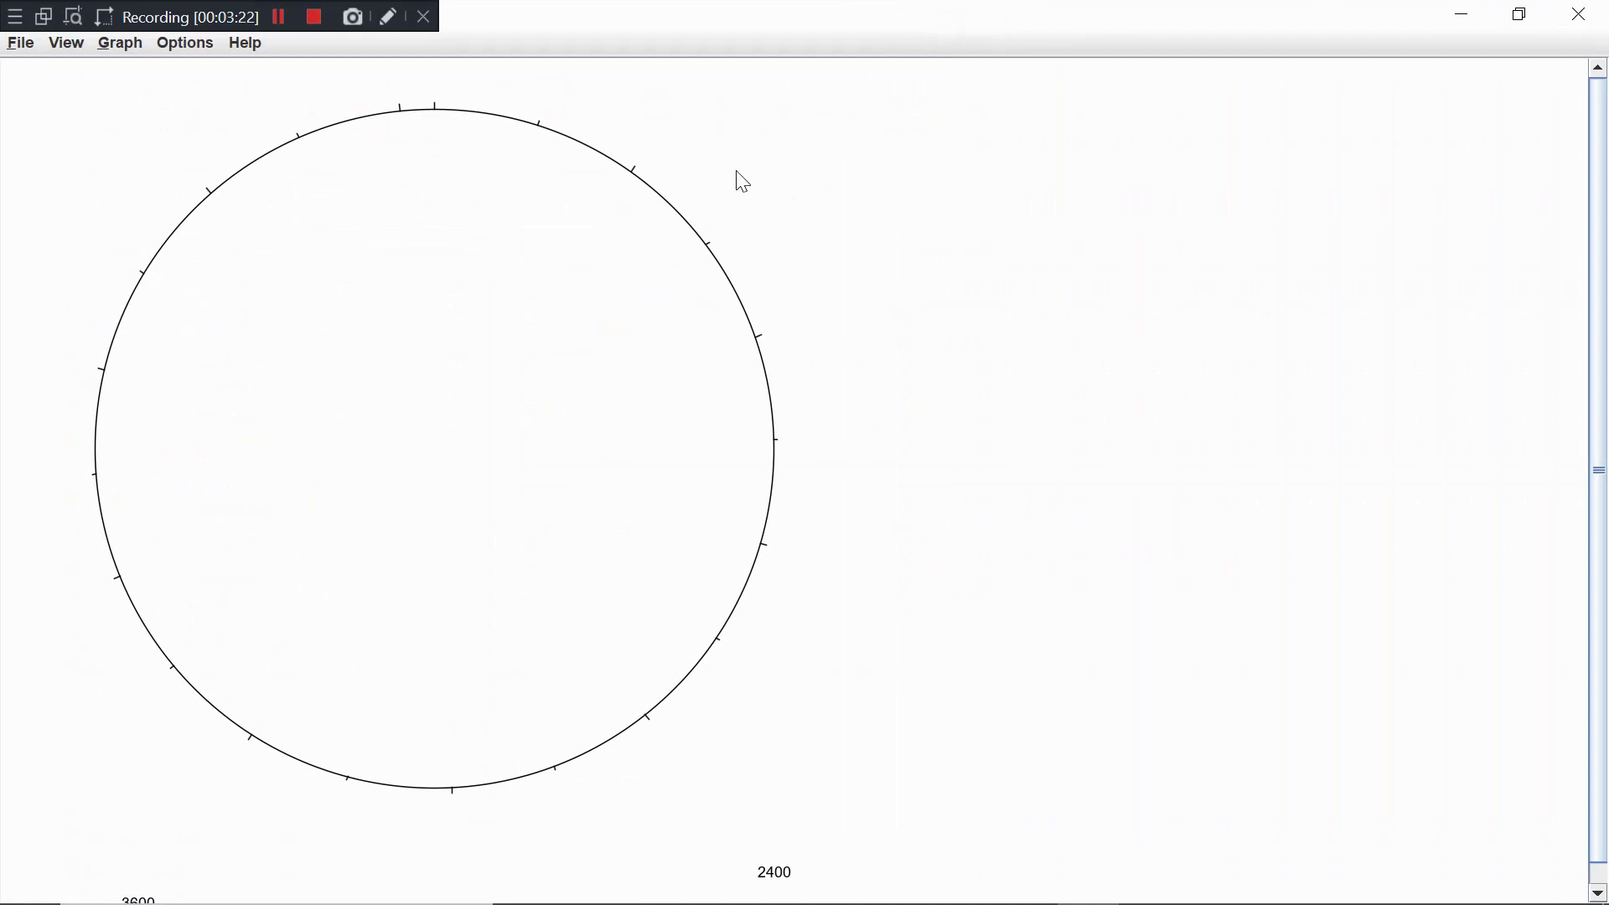
left_click(199, 49)
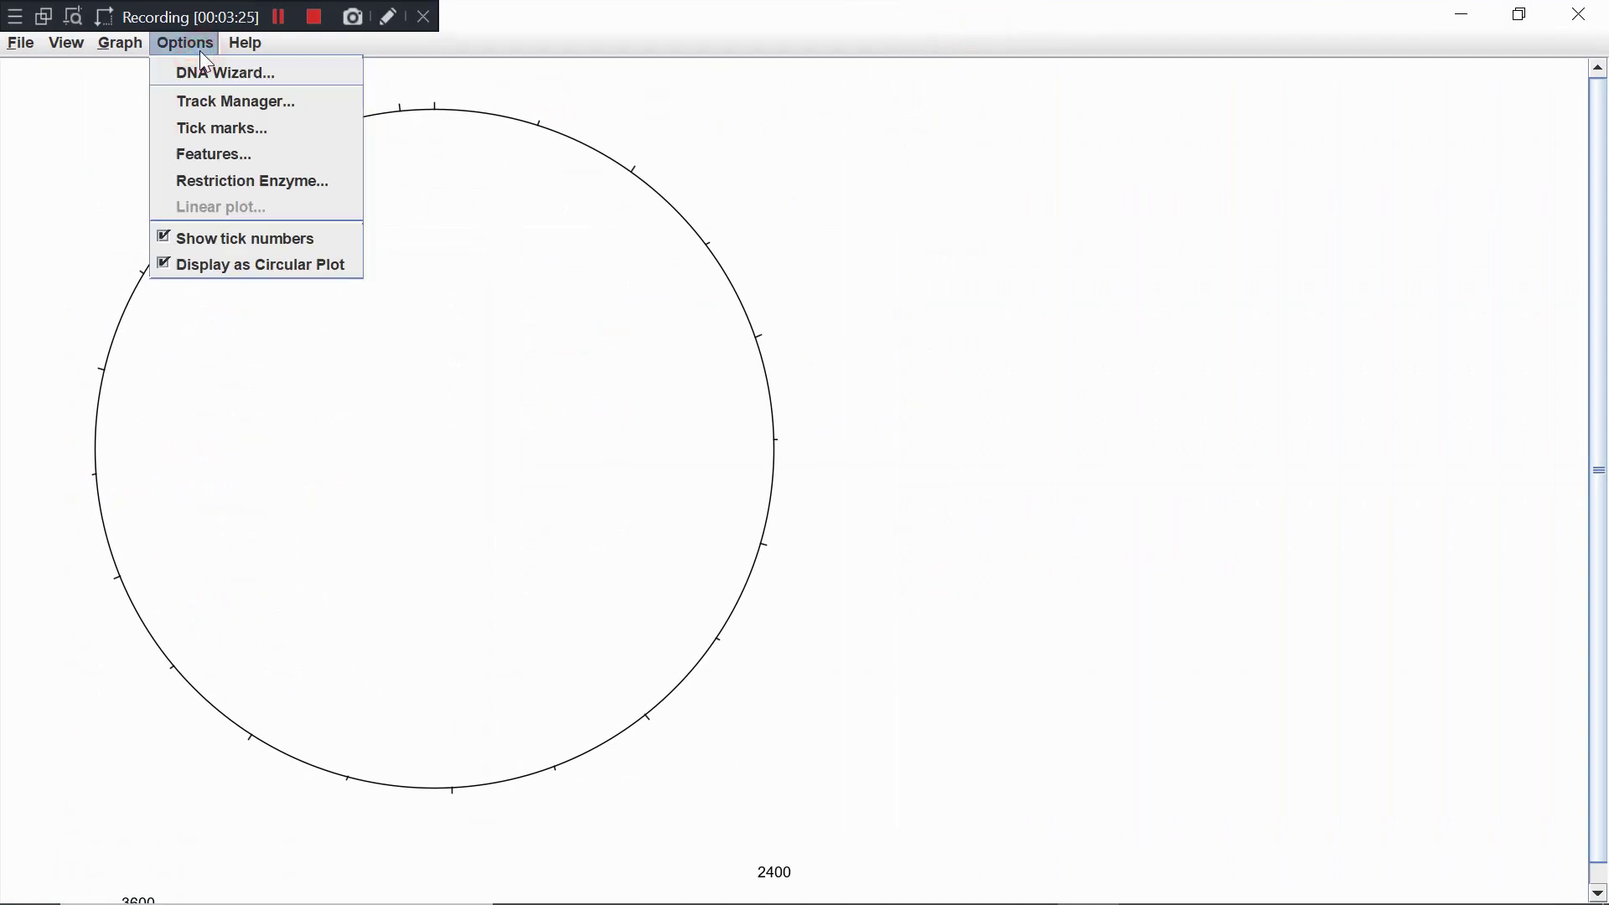
Open the features editor and copy gene 1's coordinates 149 and 2719 from Notepad
left_click(226, 155)
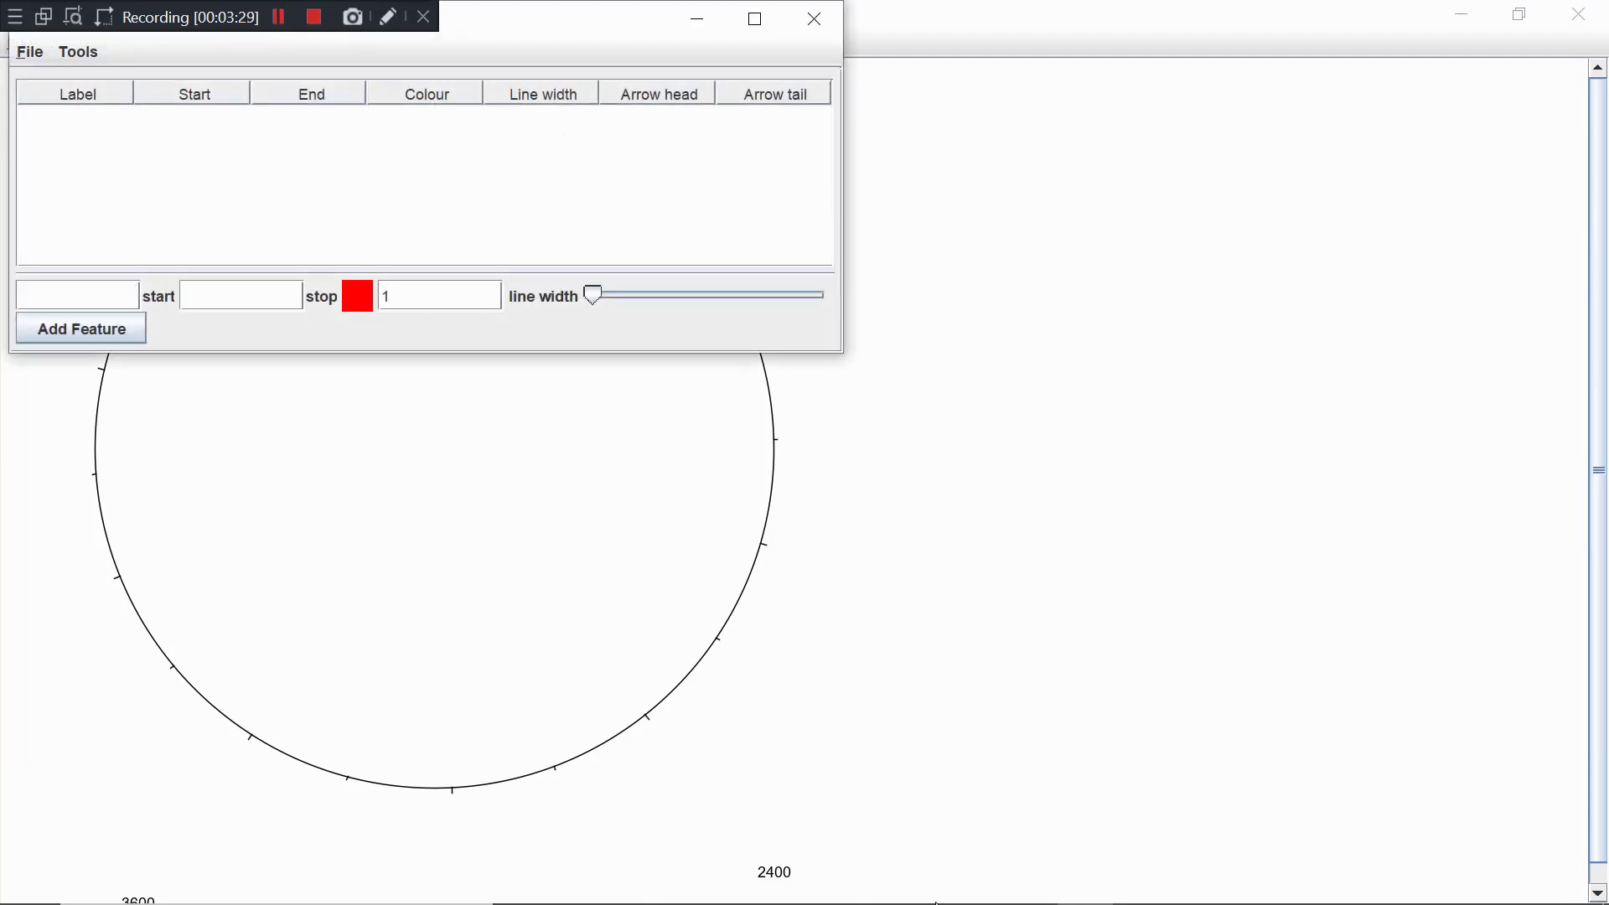
mouse_move(1036, 888)
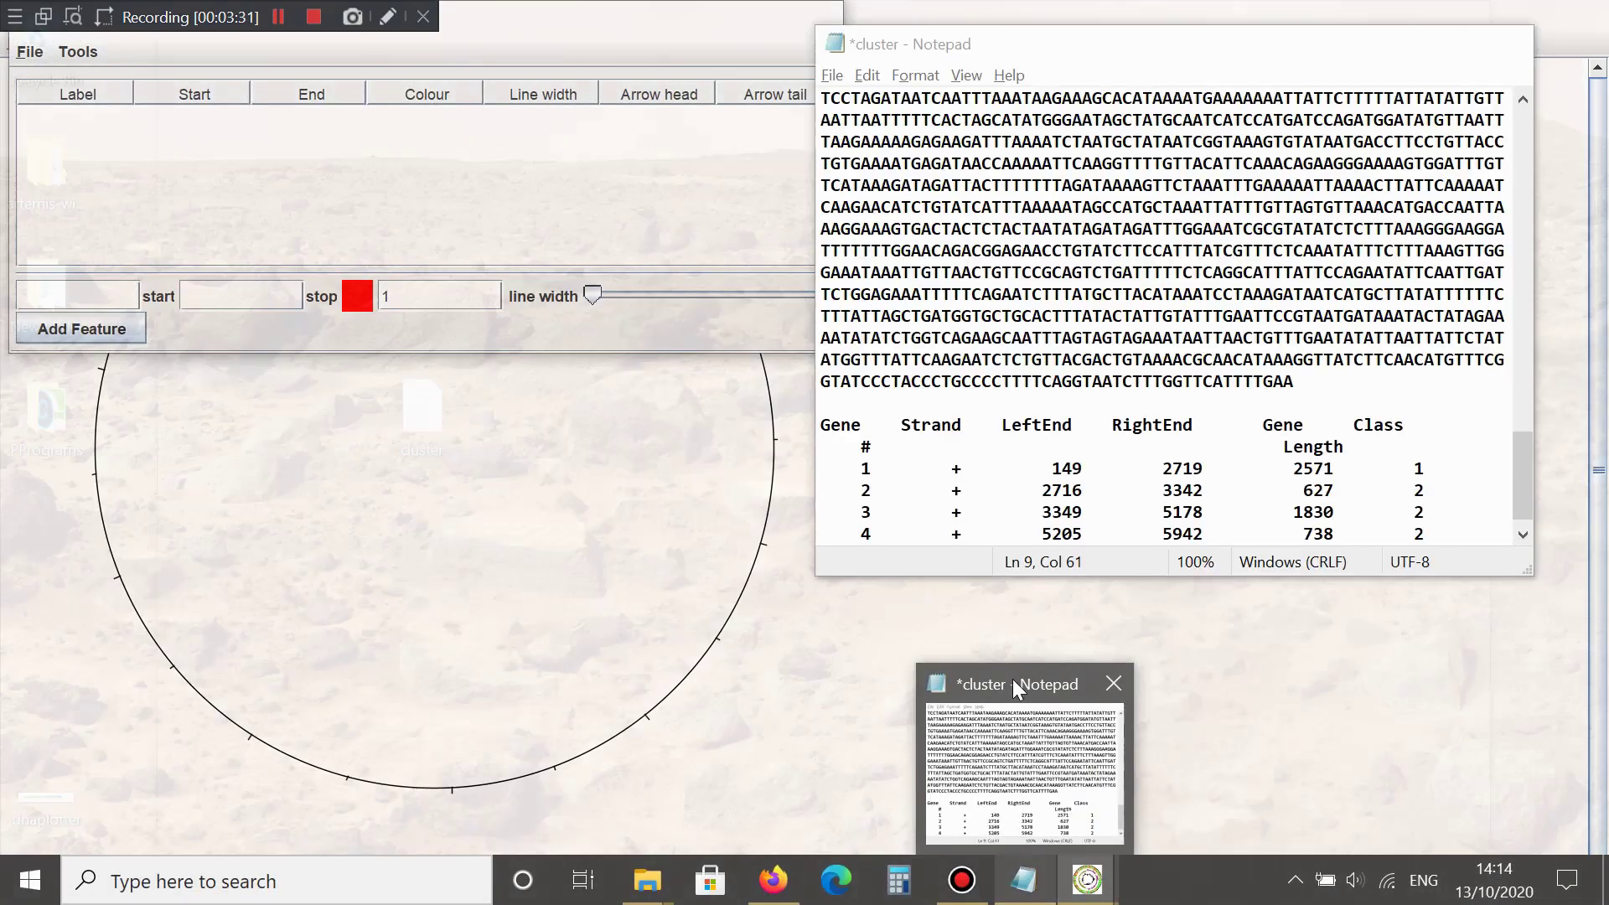
left_click(1013, 686)
left_click_drag(1070, 60, 1105, 46)
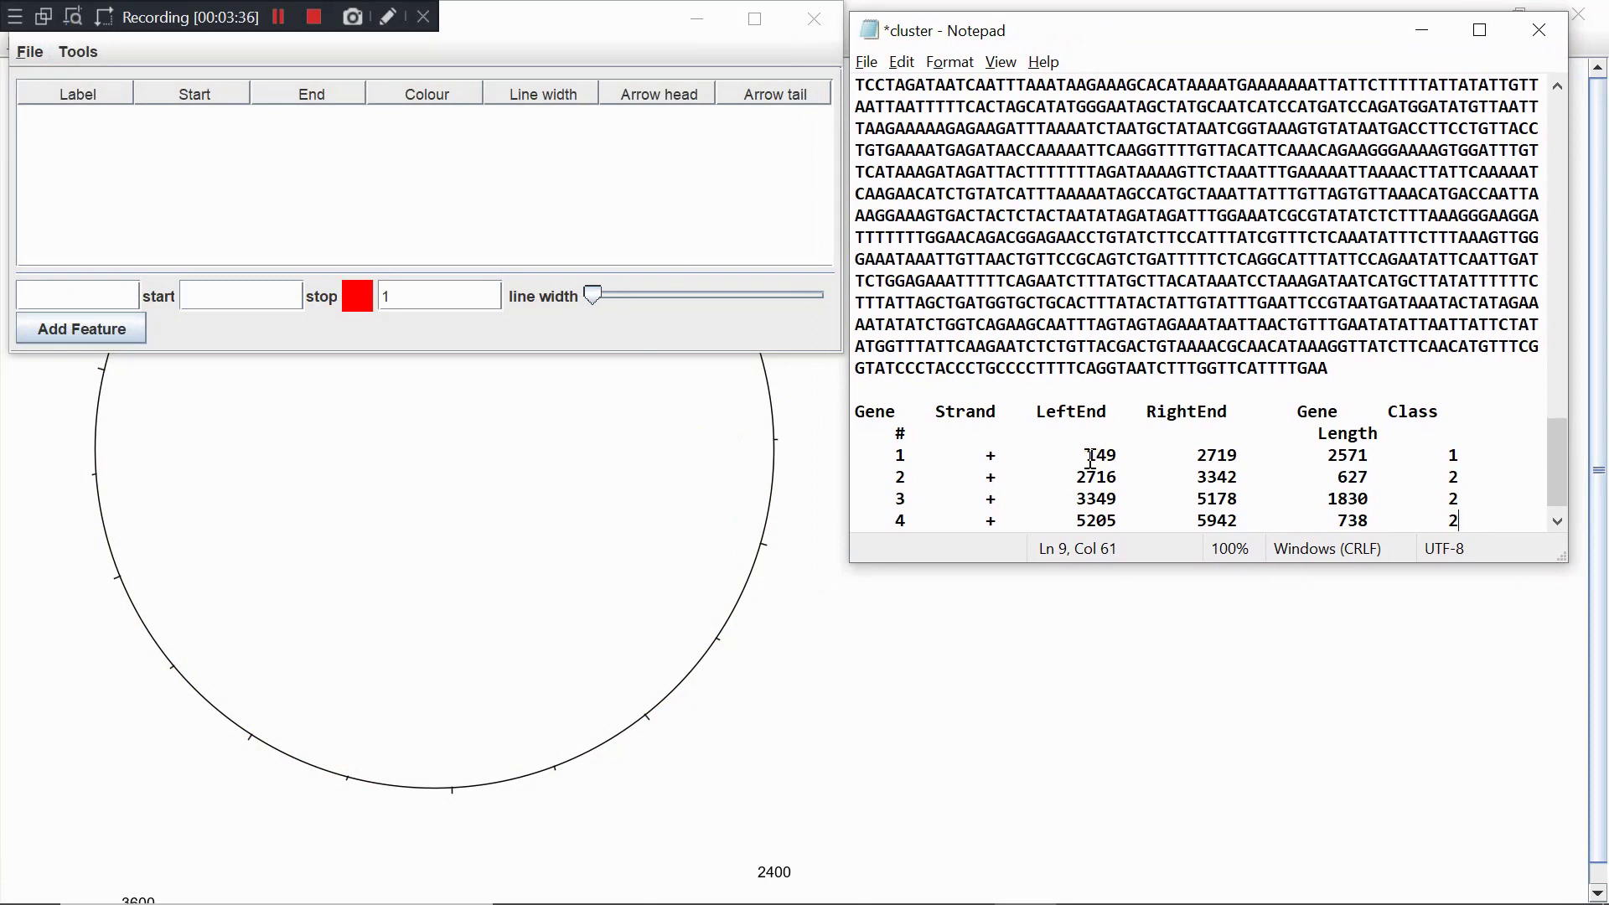
left_click_drag(1089, 459, 1237, 460)
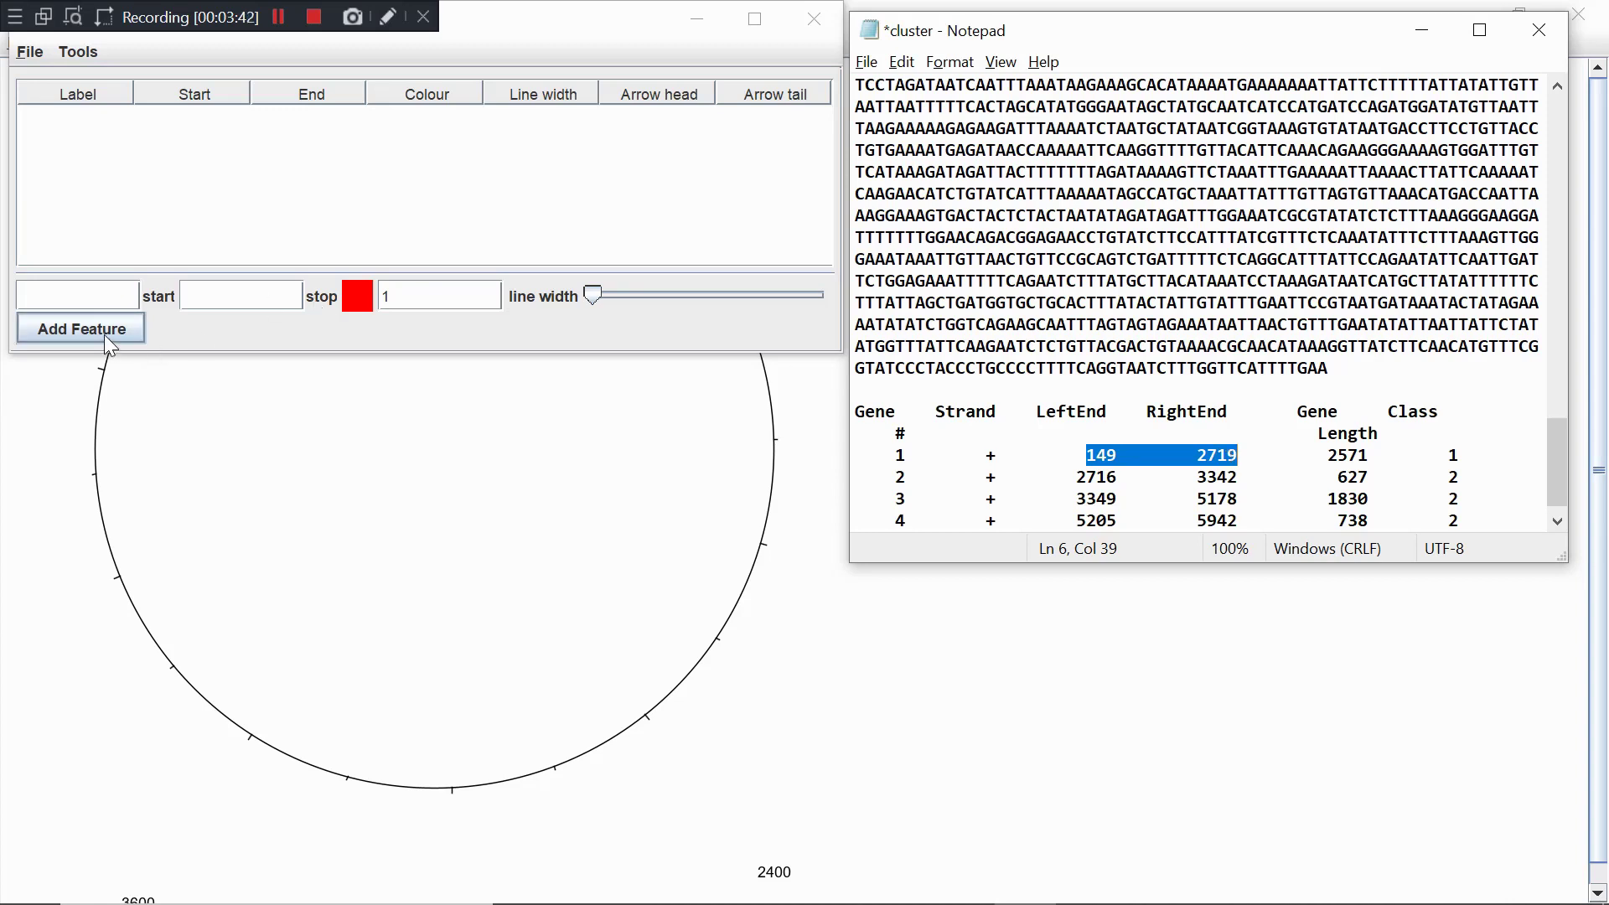
left_click(87, 295)
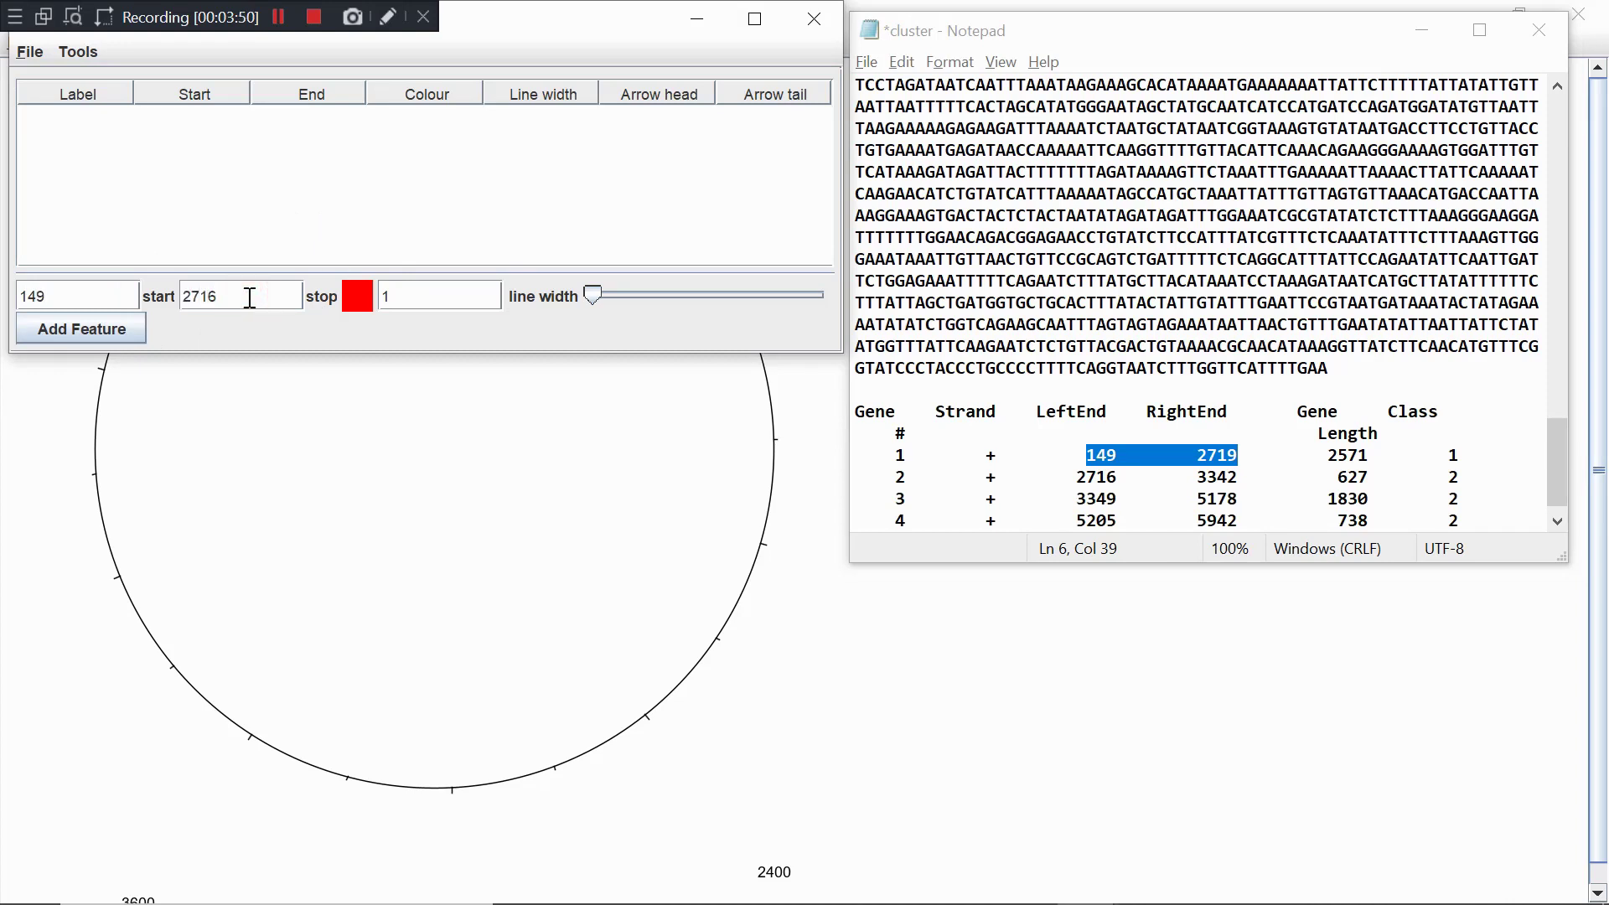
Colour the 149–2719 feature green and add it to the map
left_click(360, 297)
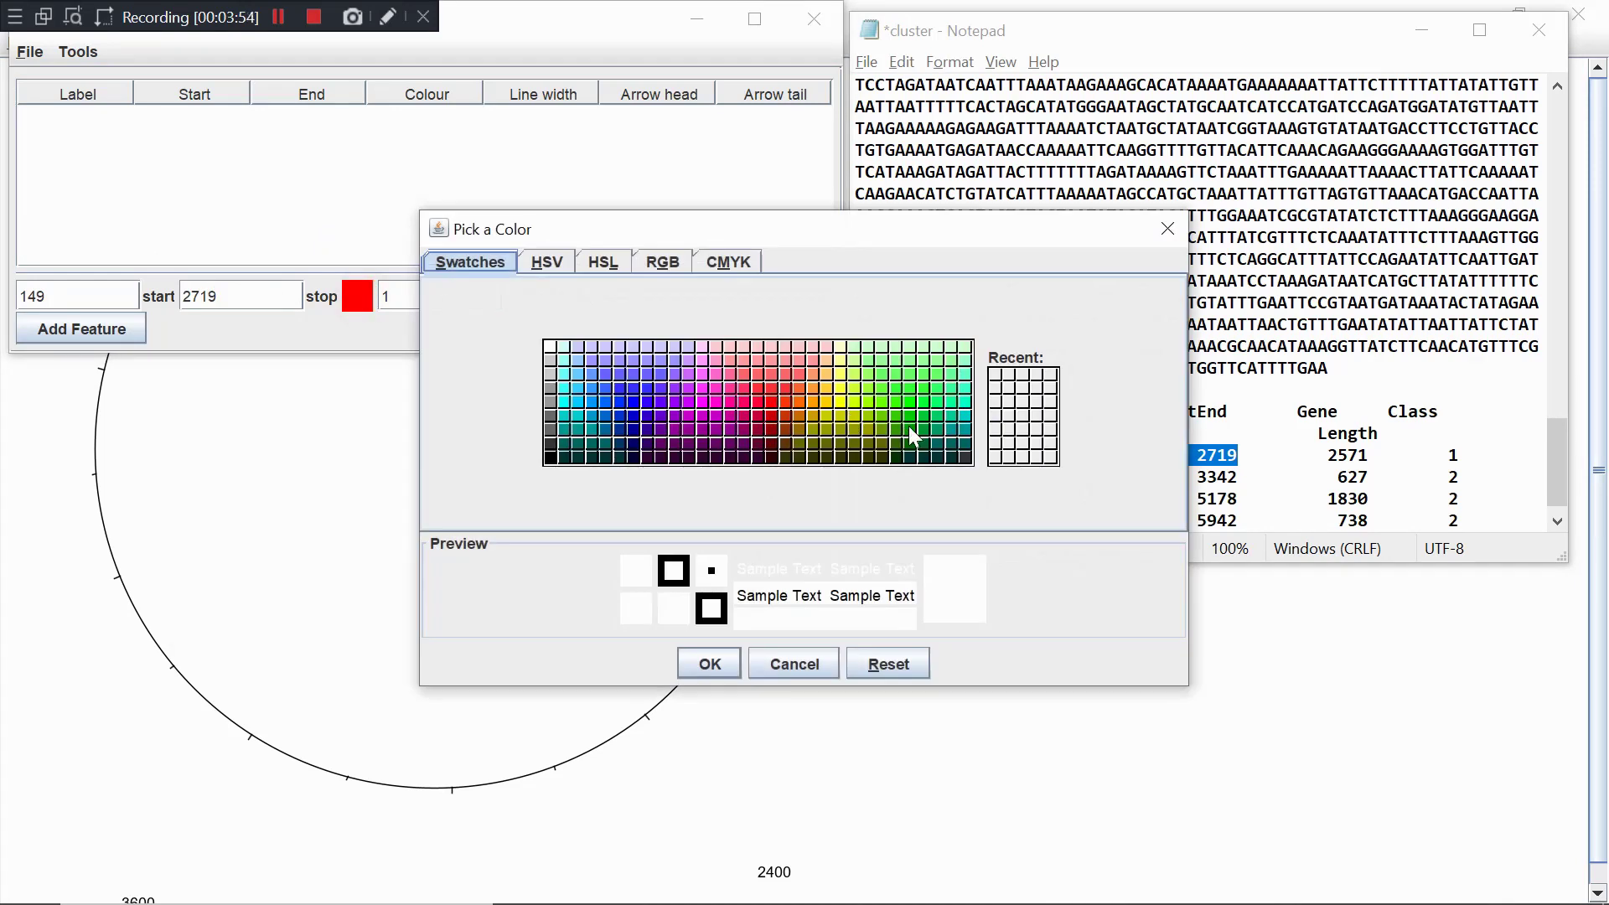
left_click(908, 426)
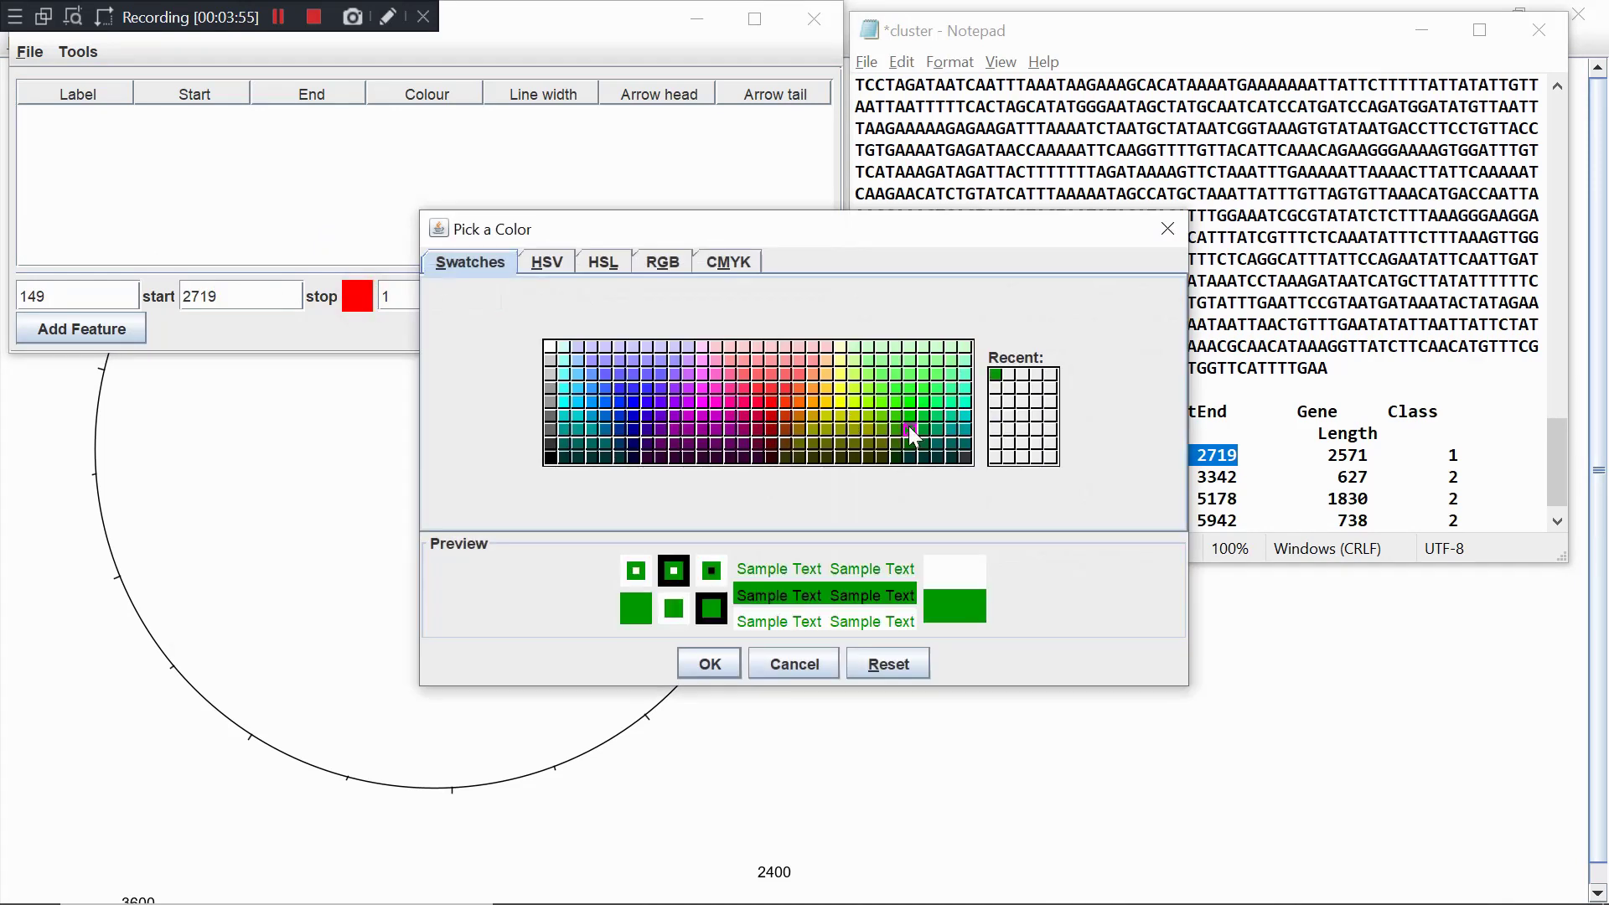
left_click(710, 664)
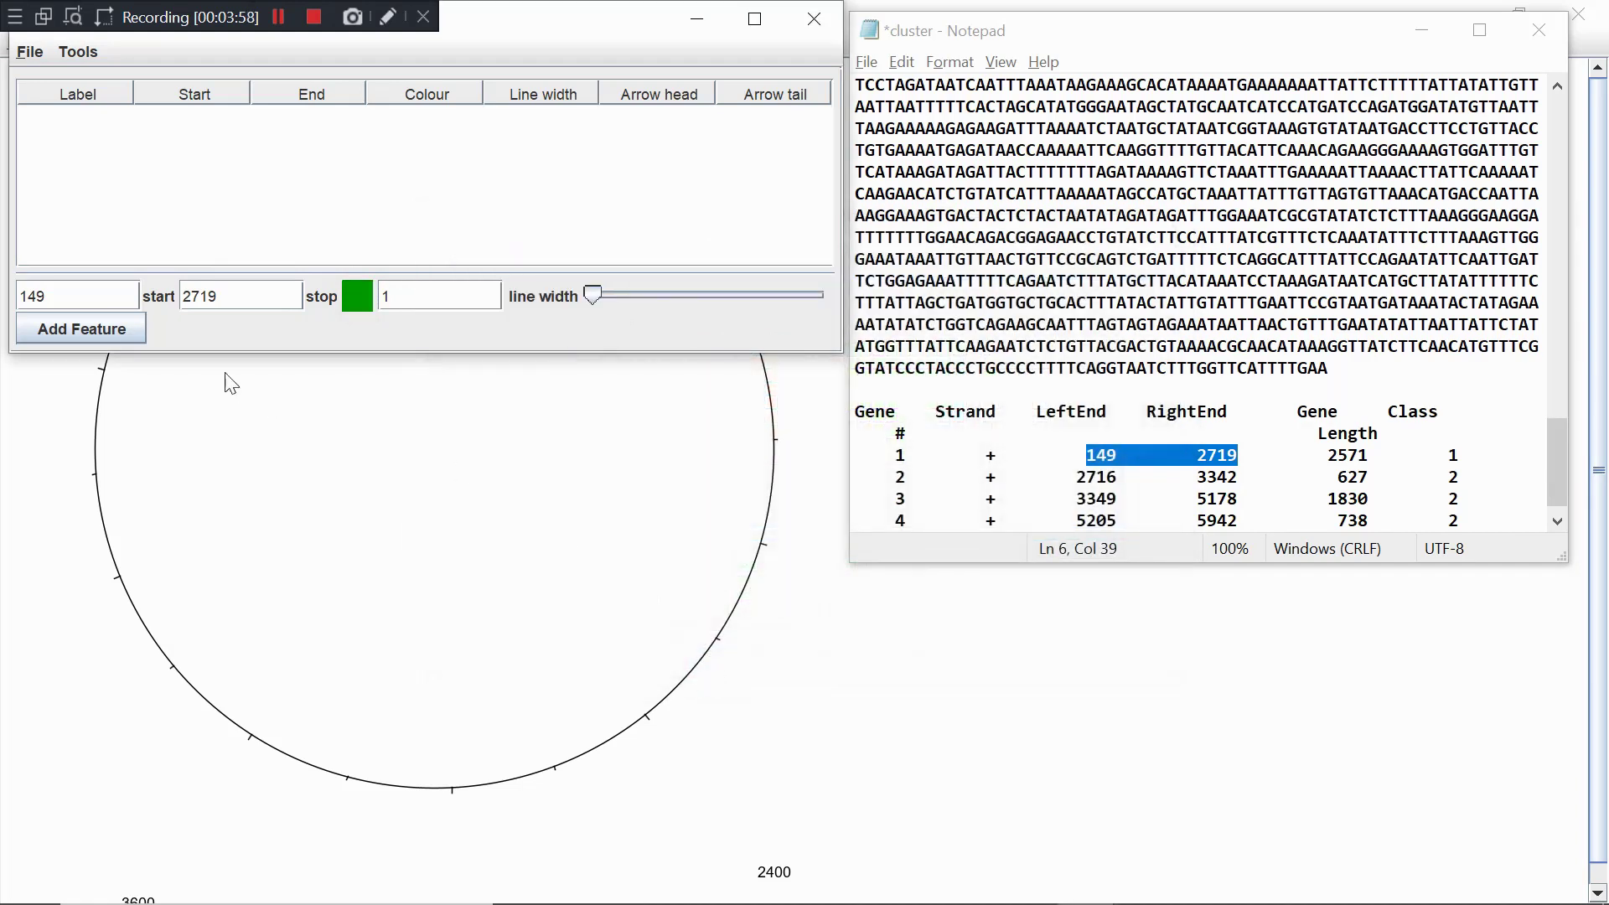
left_click(95, 331)
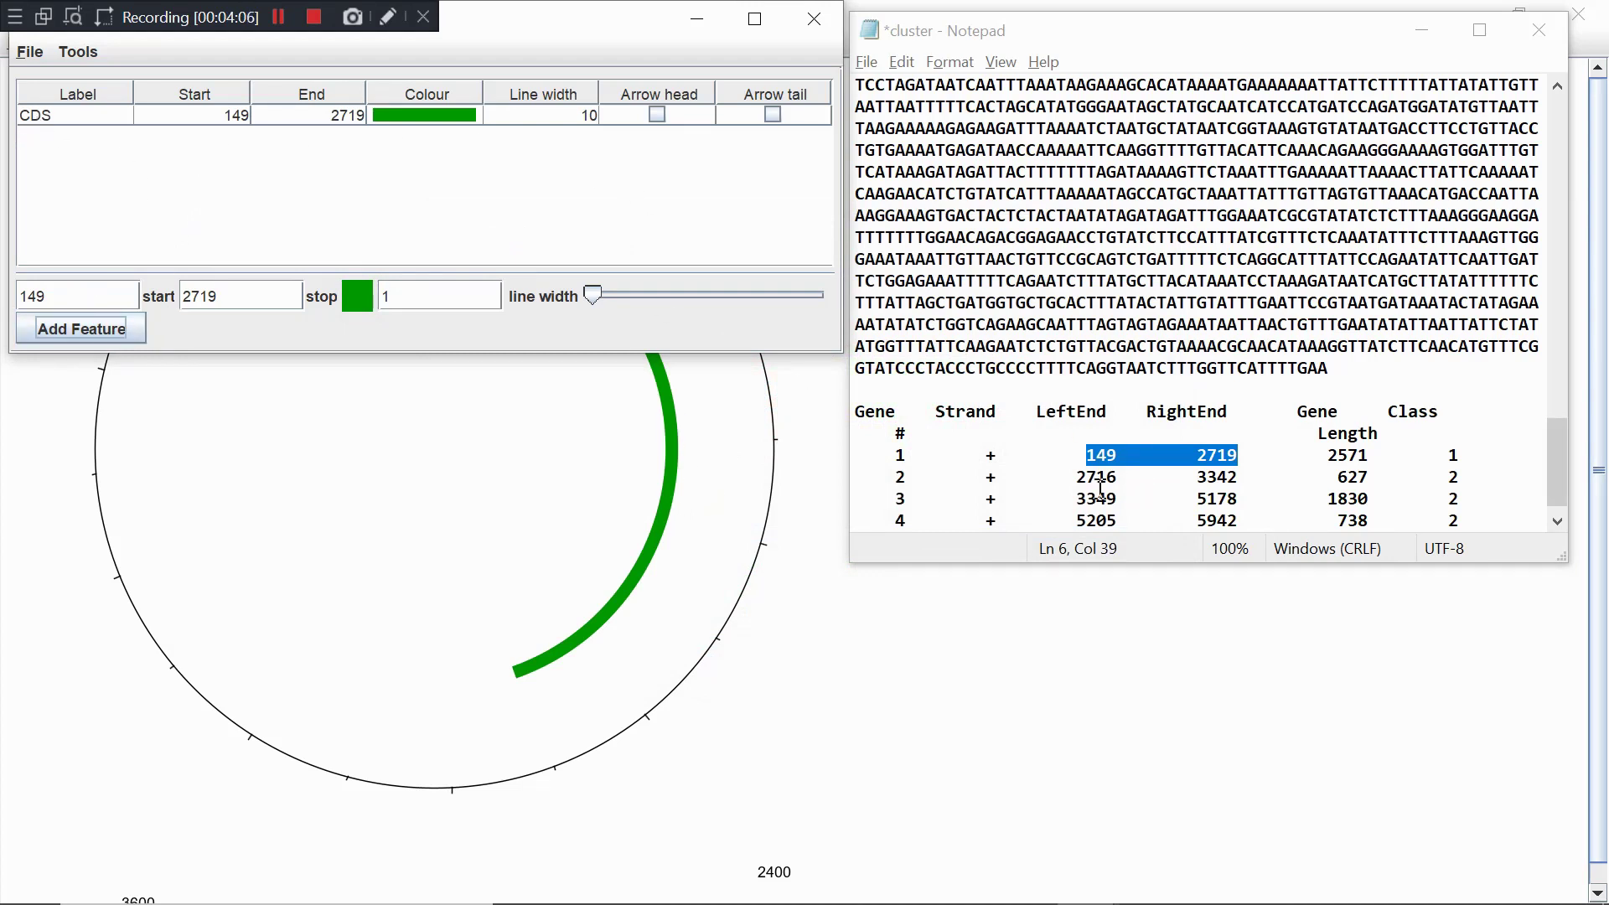
Set the feature to 2716–3342, colour it grey, and add it to the map
left_click_drag(1077, 477, 1238, 479)
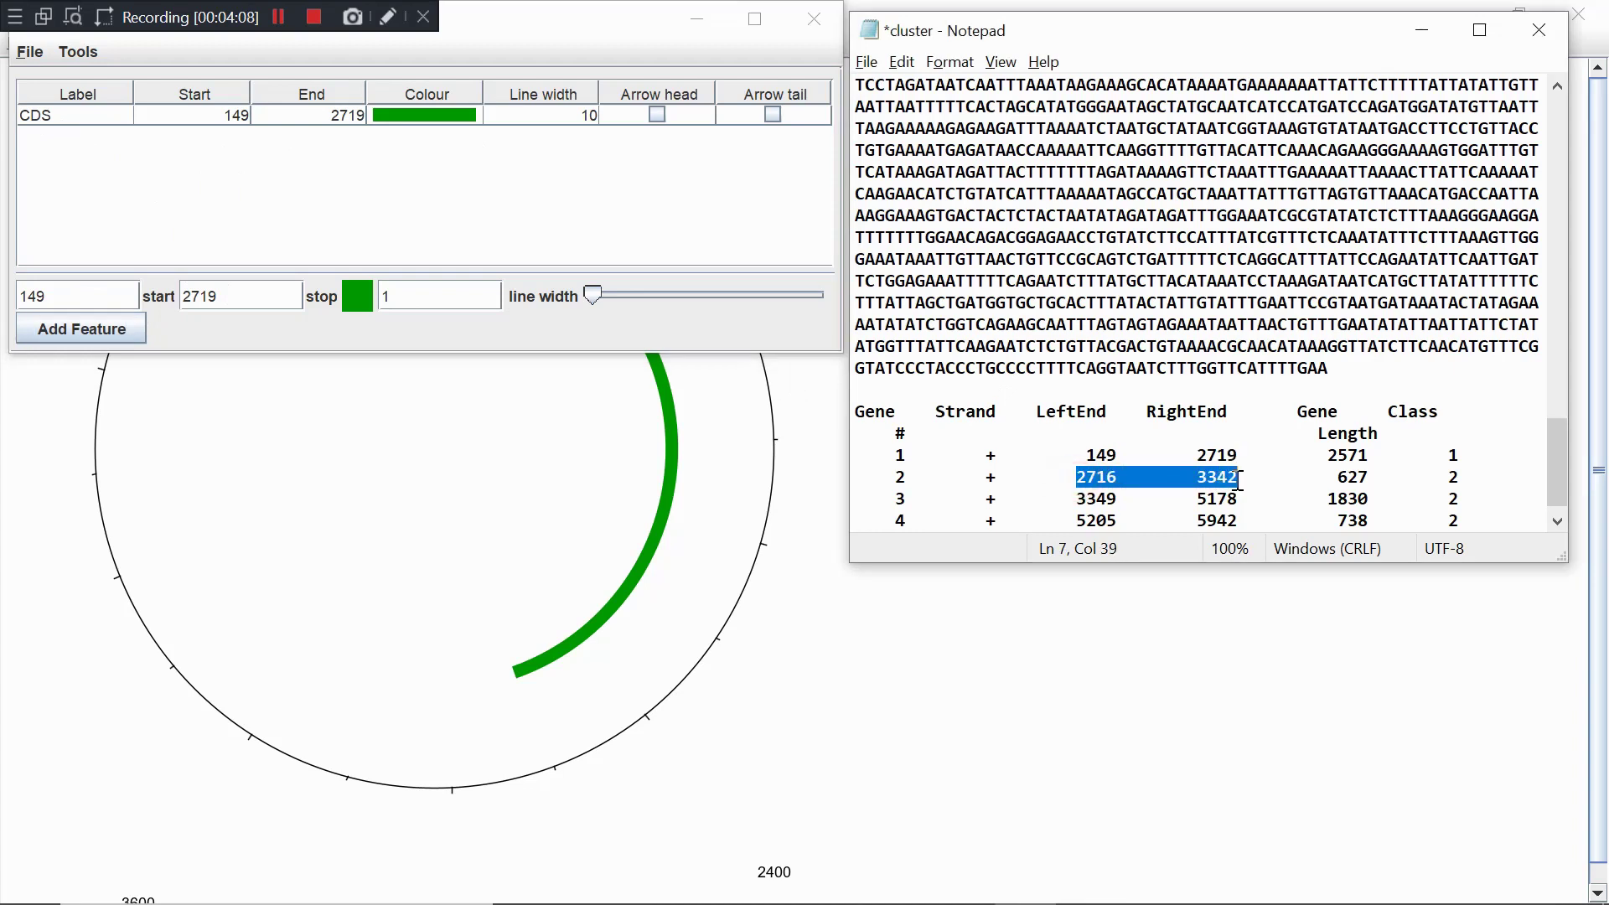
double_click(33, 298)
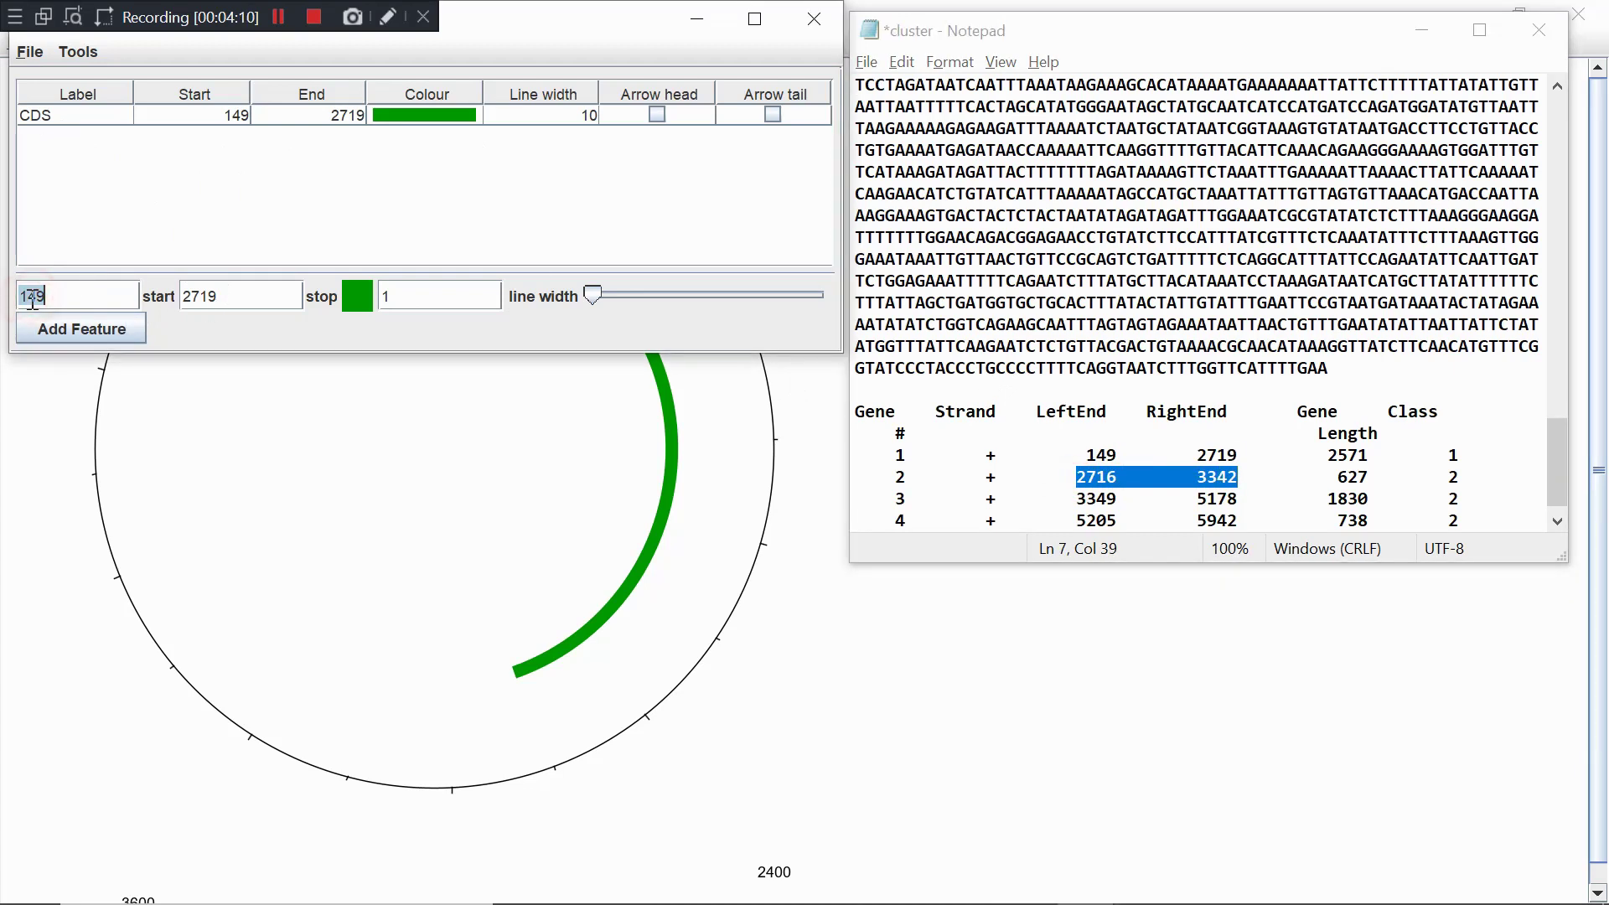
type("2716")
double_click(203, 298)
type("3342")
left_click(358, 296)
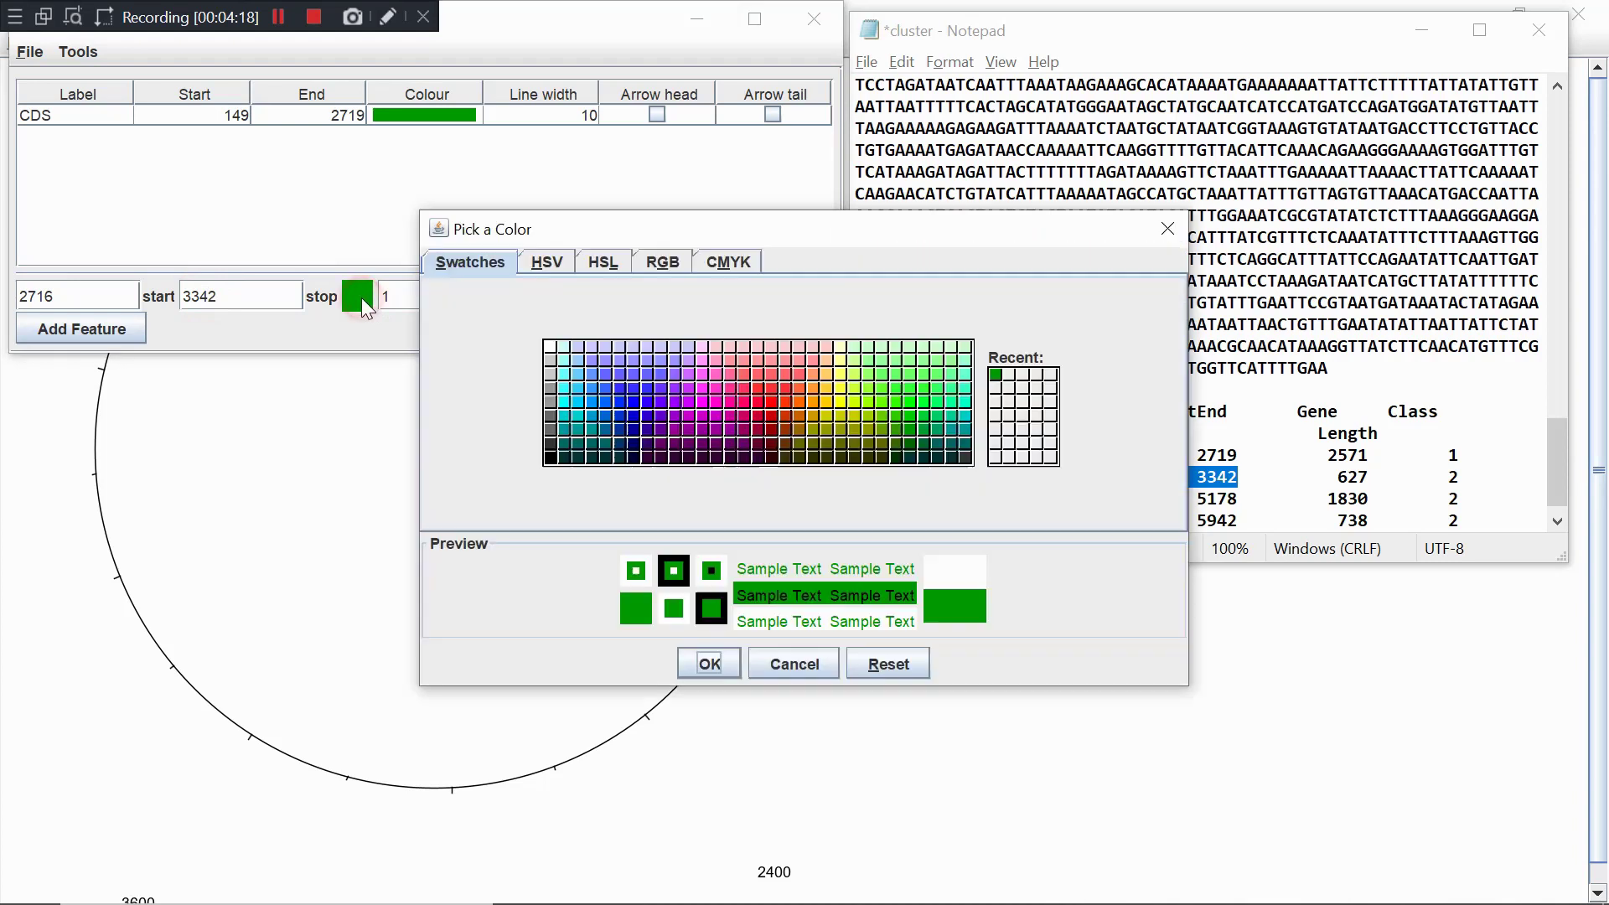
left_click(551, 402)
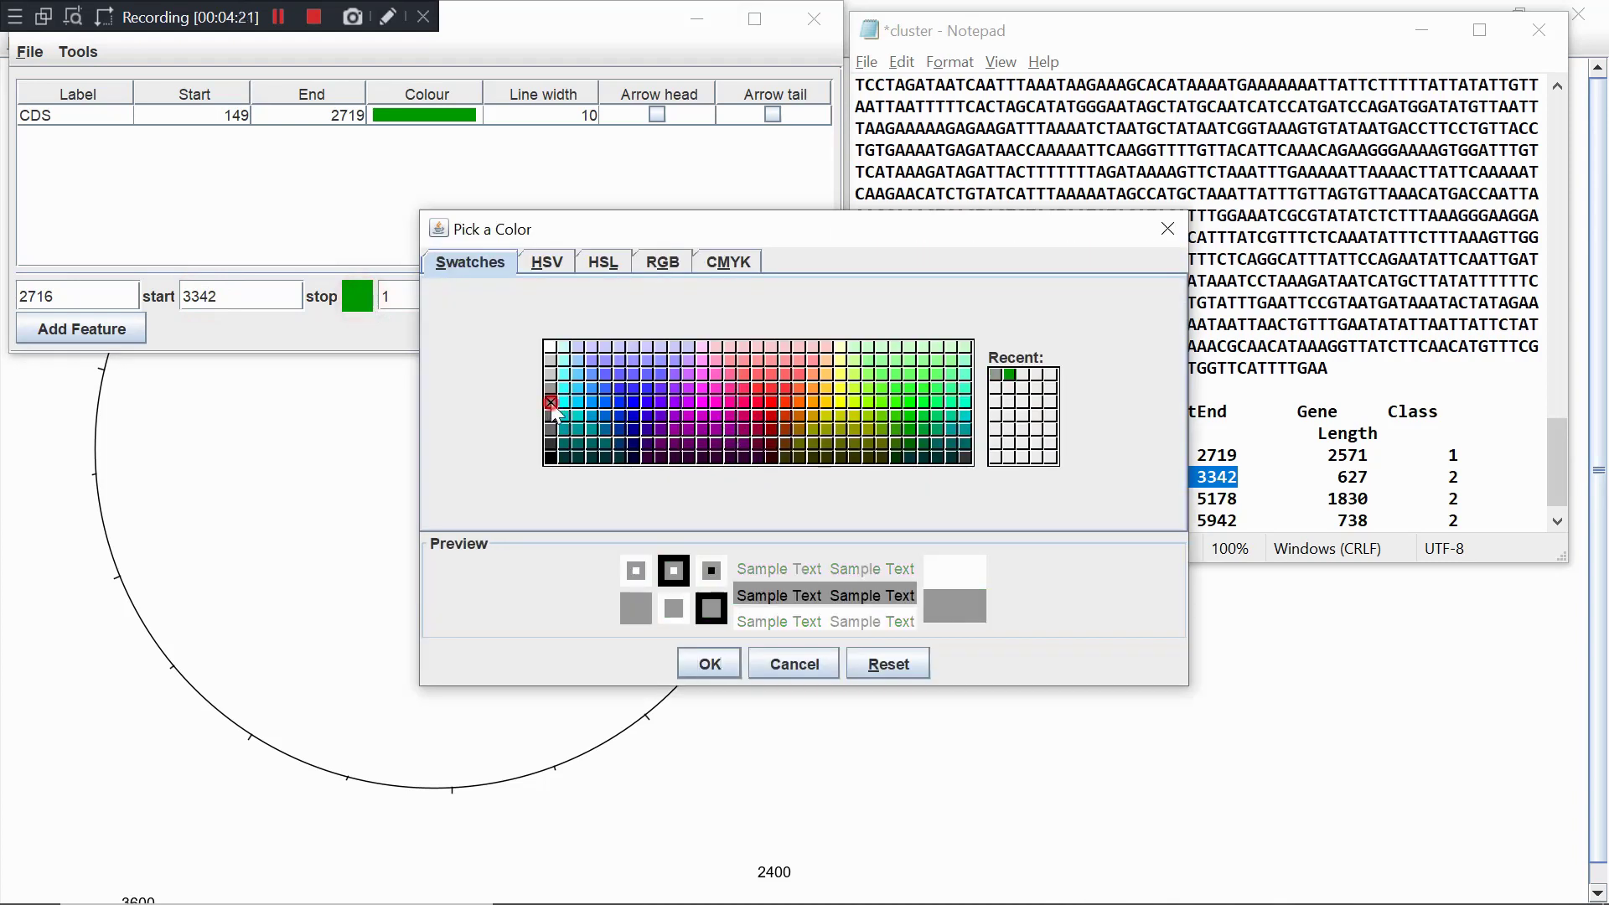
left_click(708, 664)
left_click(108, 330)
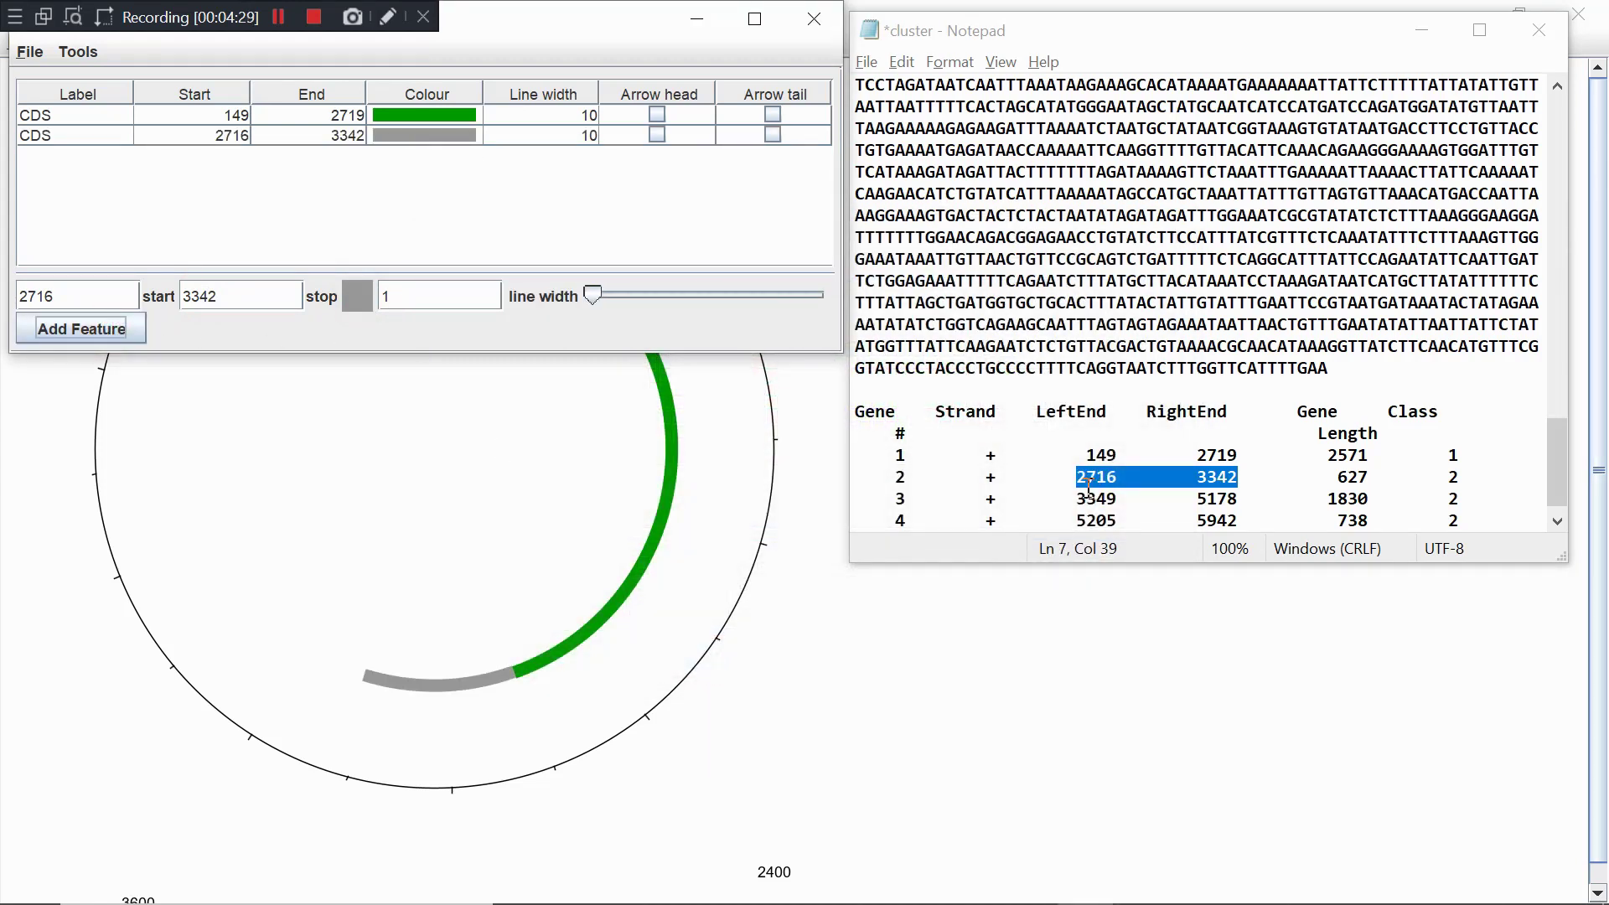
Set the feature to 3349–5178, colour it dark grey, and add it to the map
left_click_drag(1076, 500, 1240, 500)
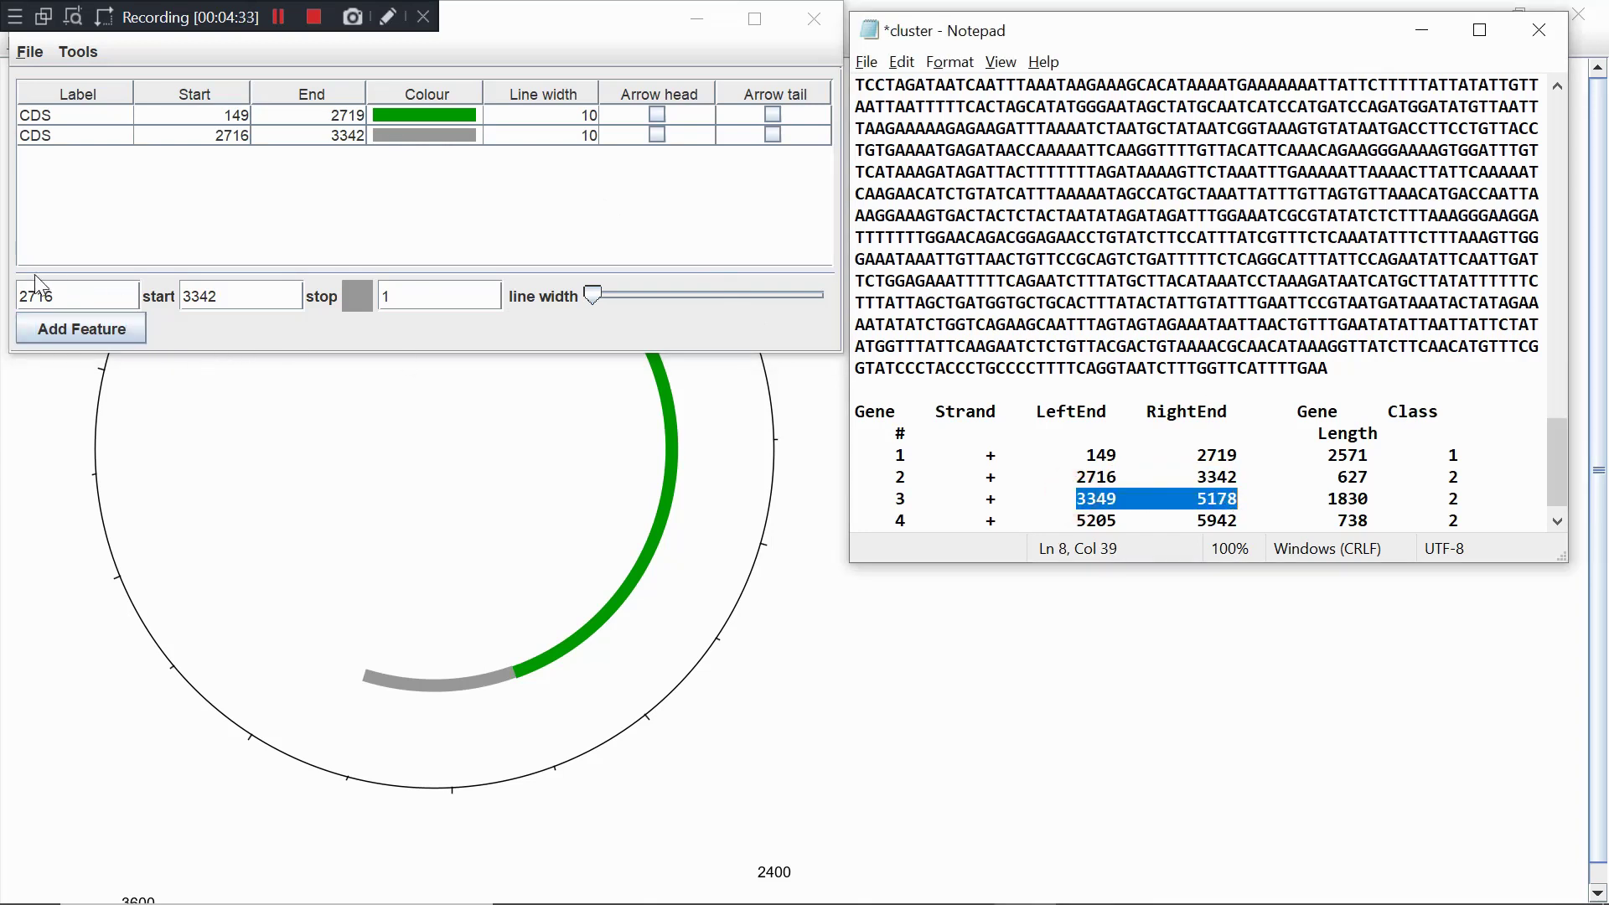
double_click(38, 298)
type("3349")
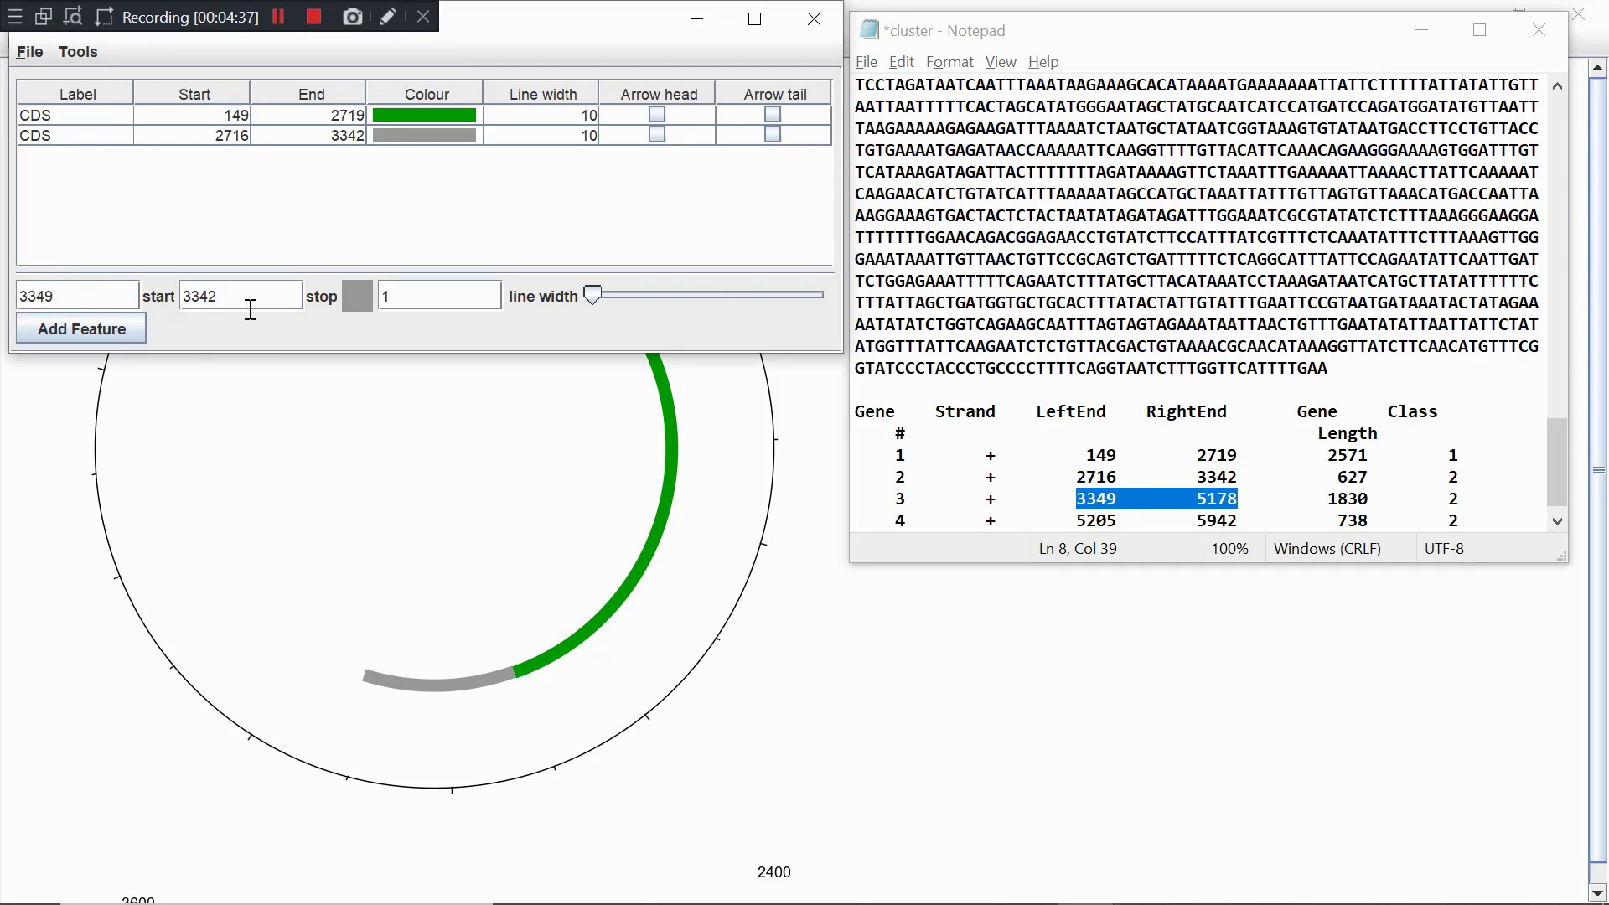
double_click(194, 297)
type("5178")
left_click(356, 297)
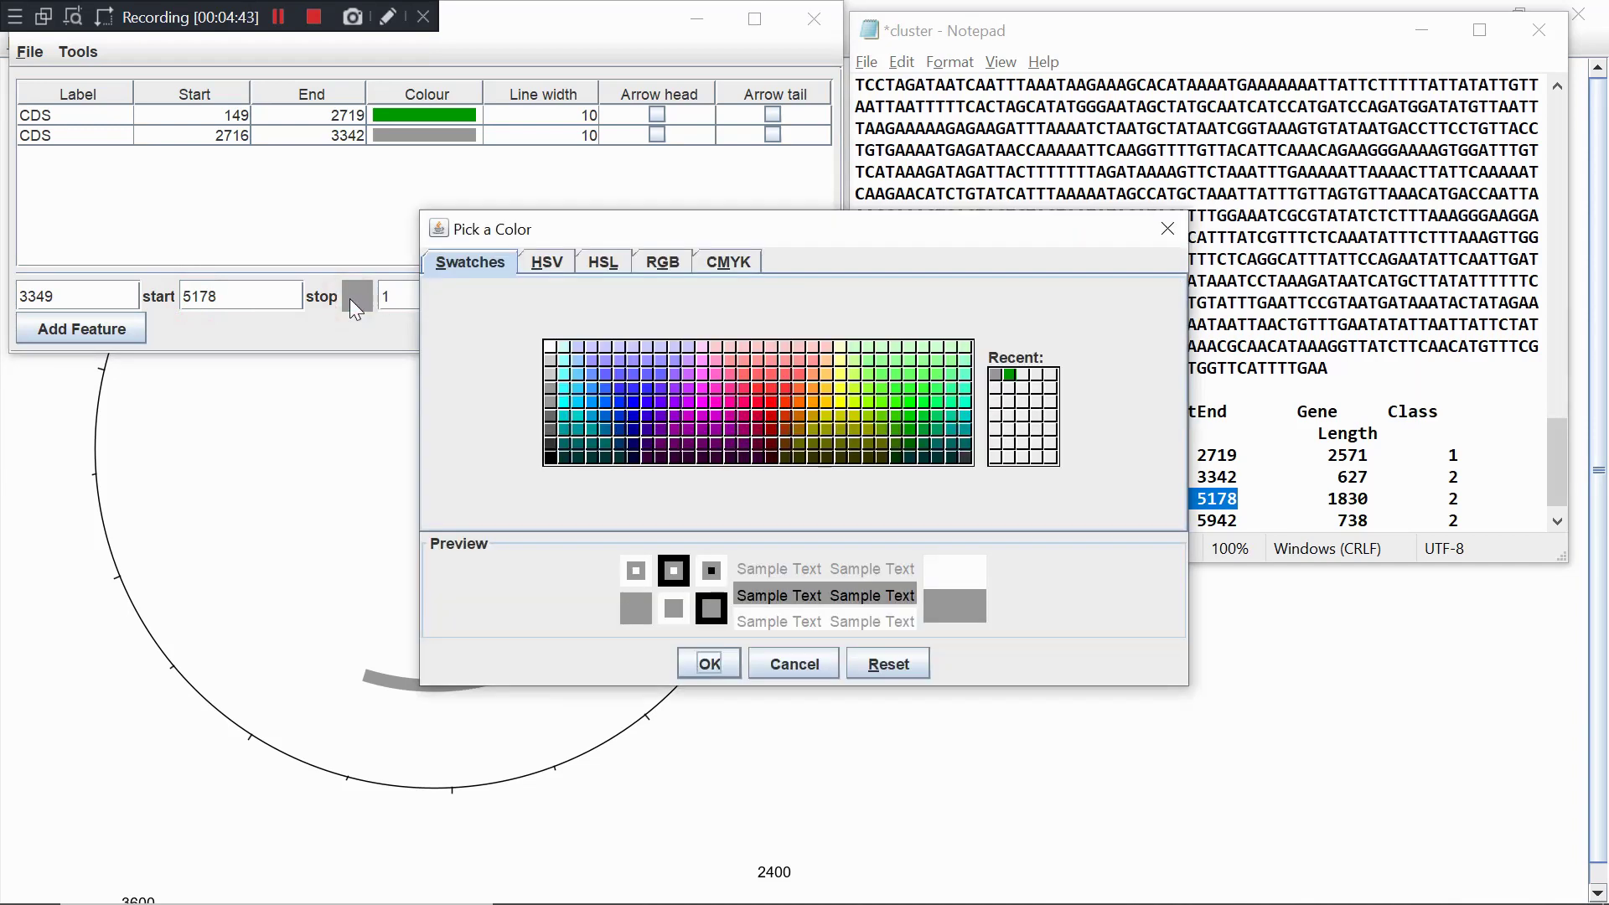
left_click(551, 429)
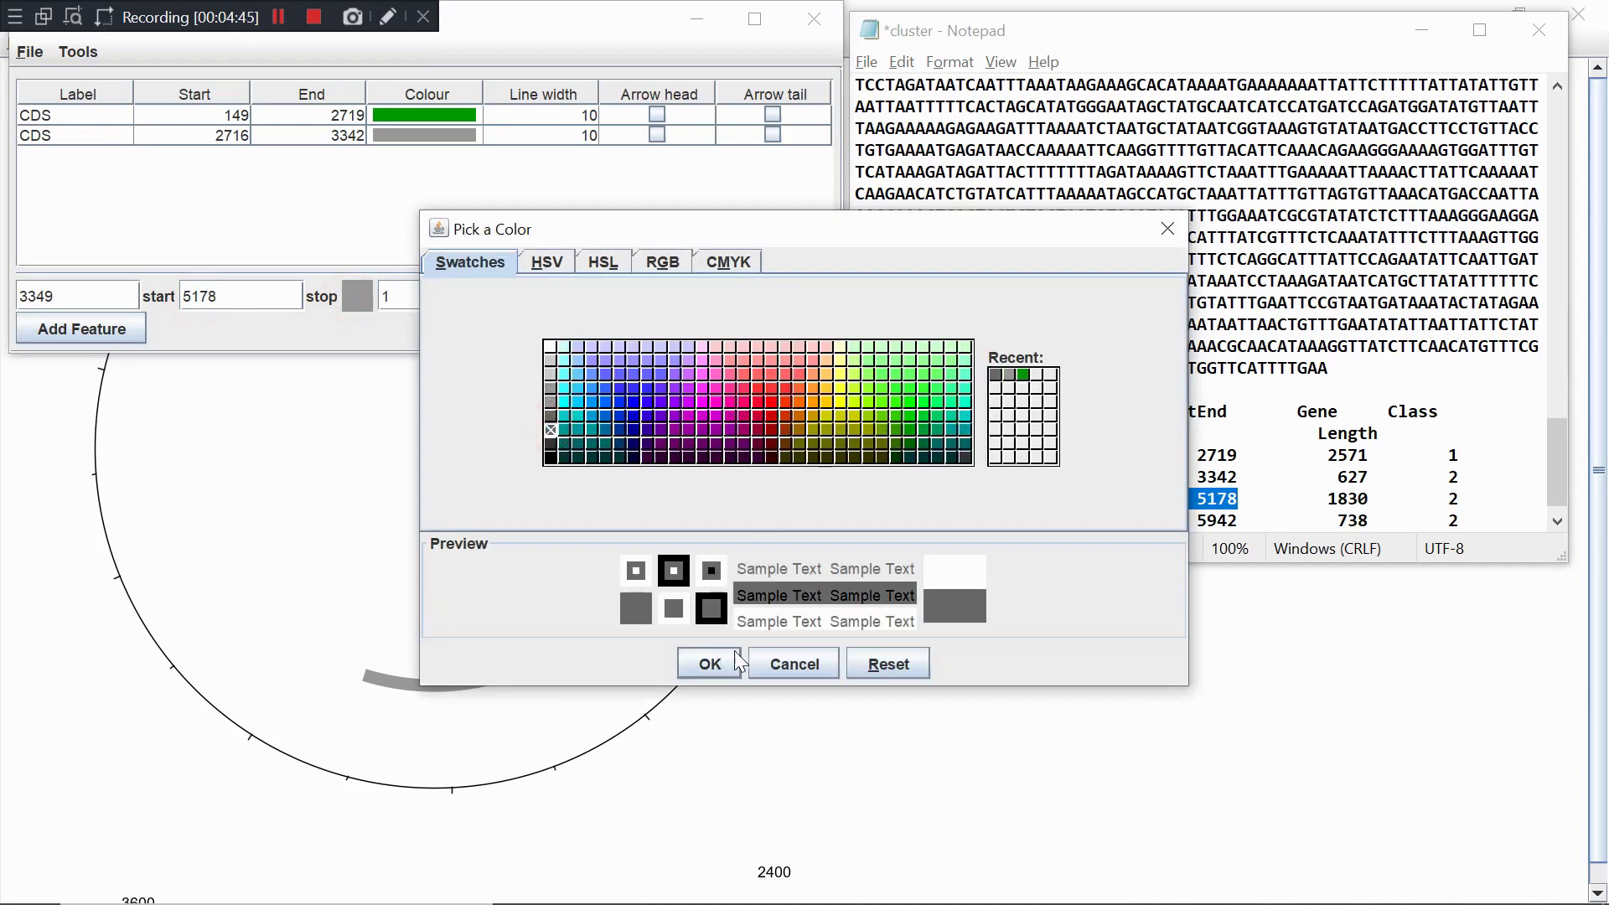
left_click(550, 443)
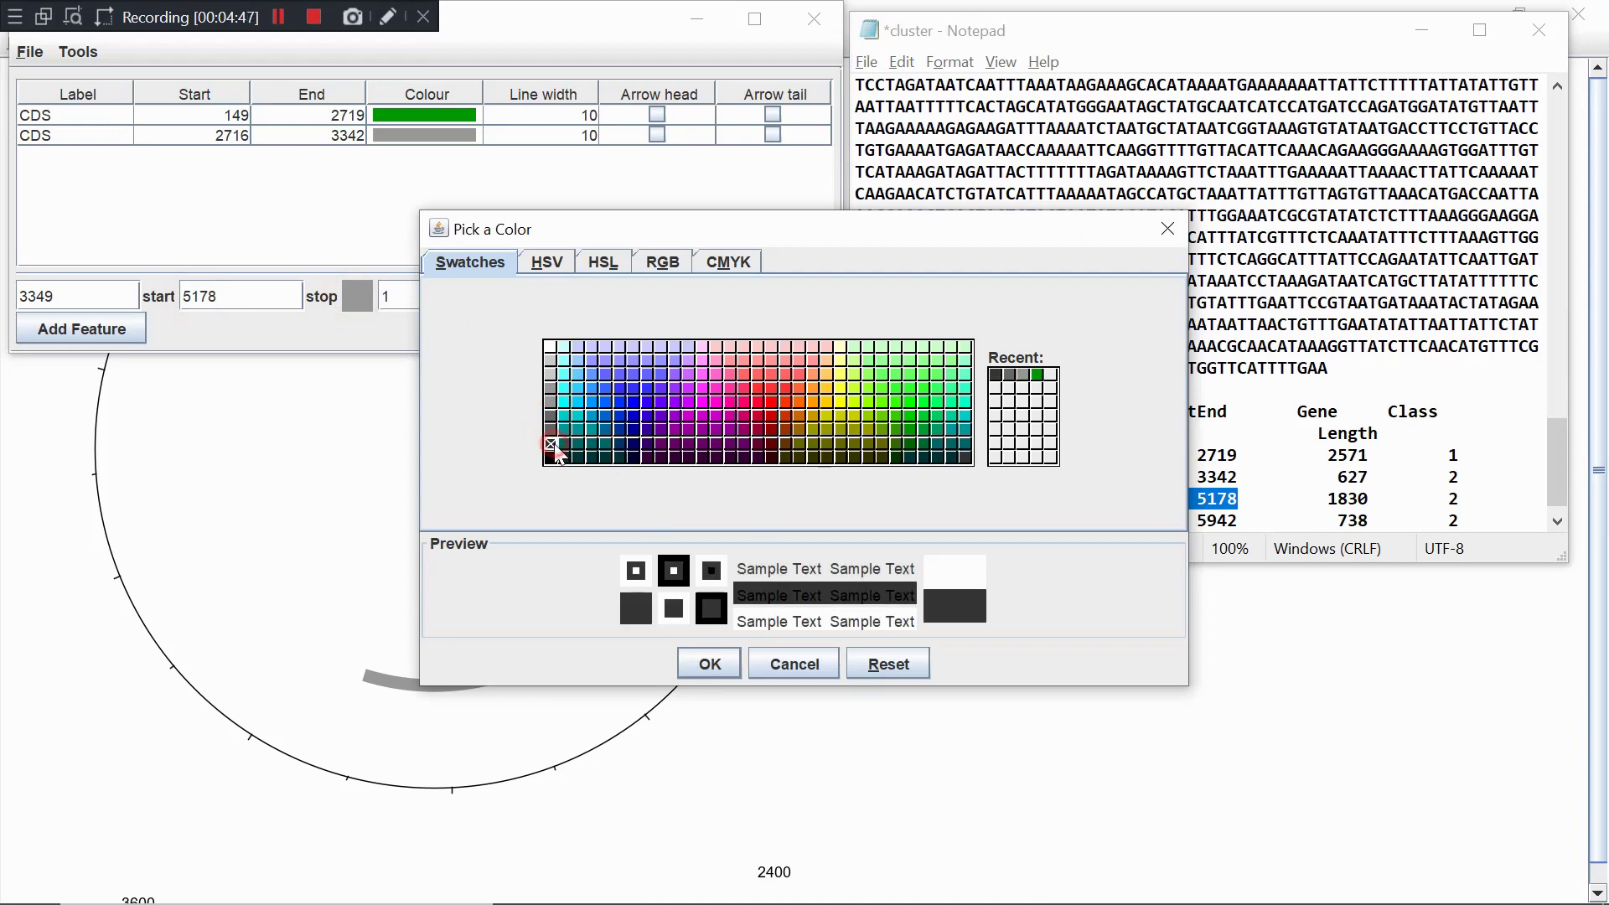
left_click(721, 662)
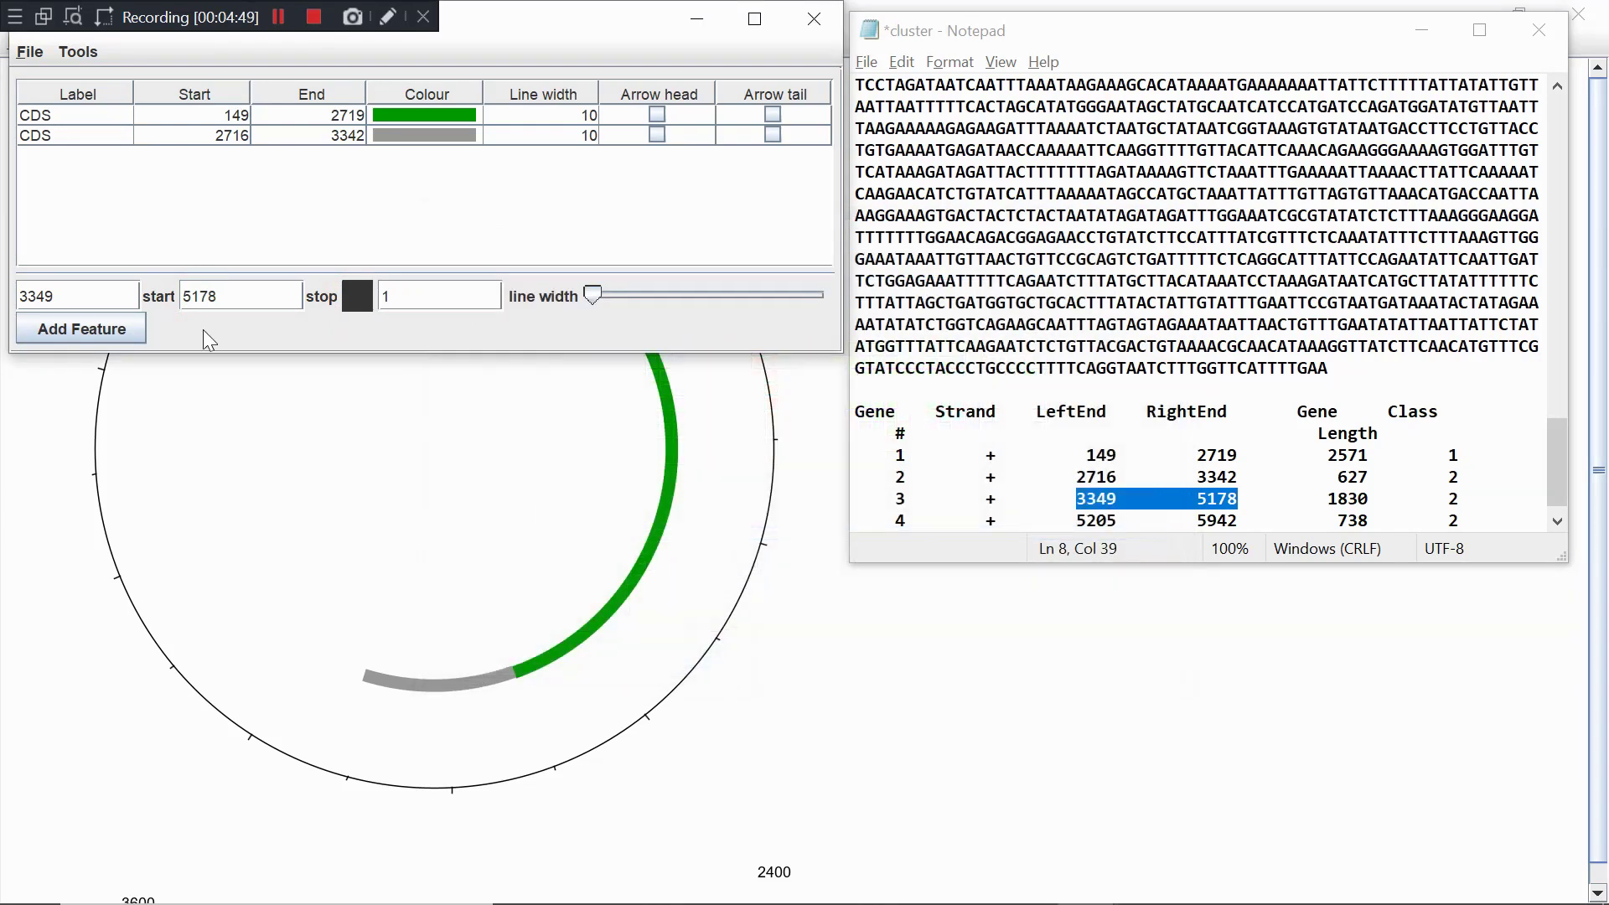
left_click(108, 331)
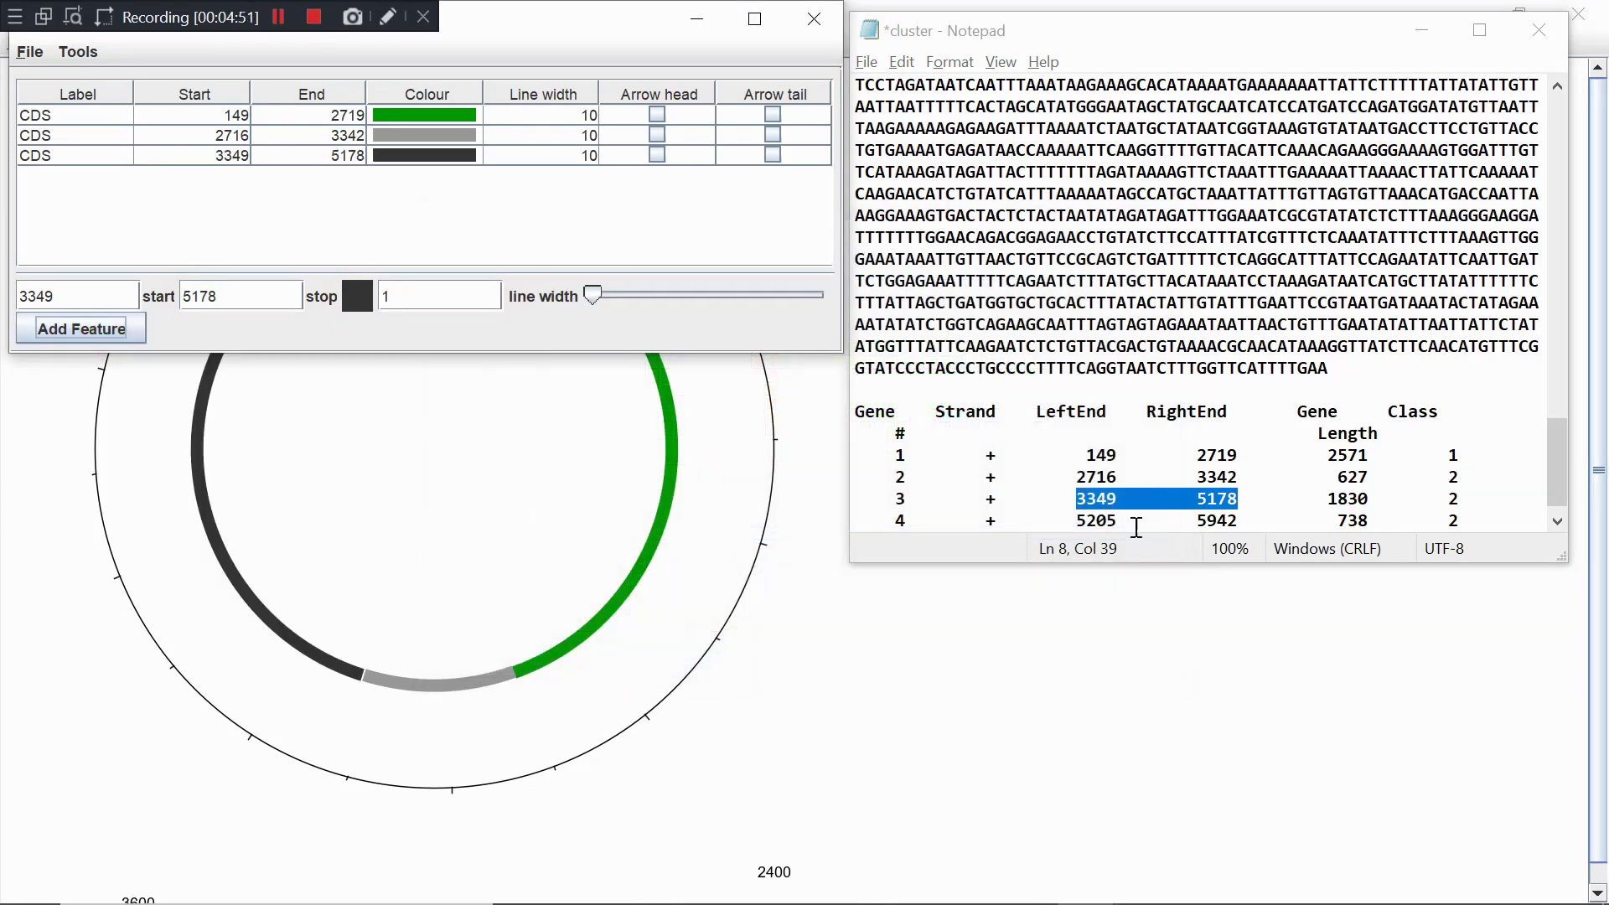
Enter the fourth gene's coordinates, start 5205 and end 5942, in the feature fields
left_click_drag(1077, 526, 1239, 526)
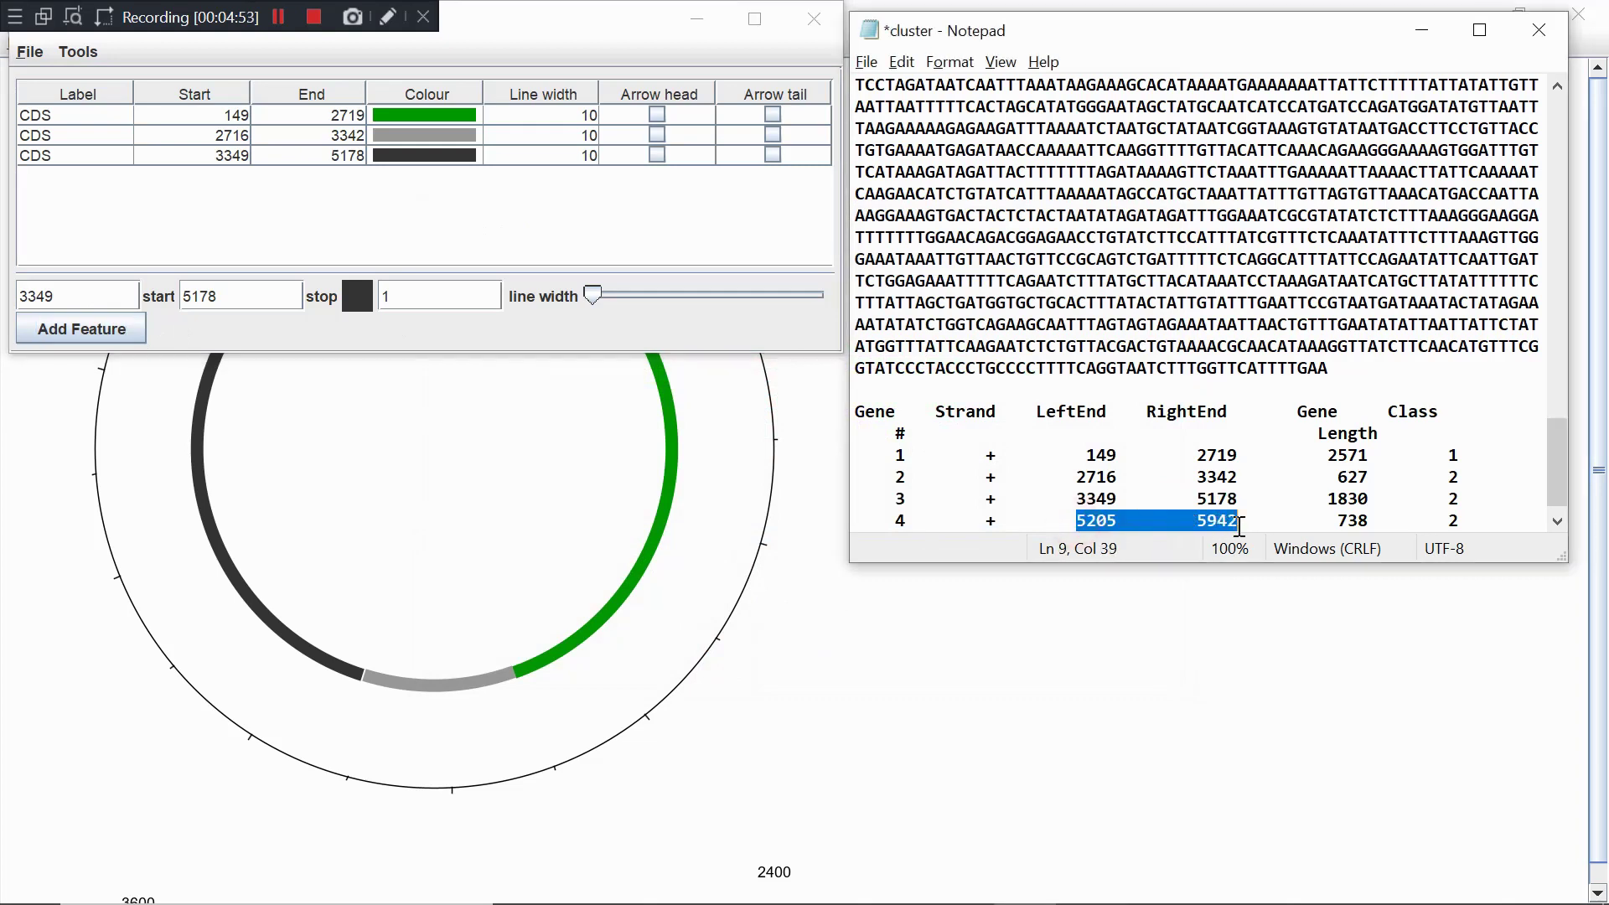
double_click(56, 297)
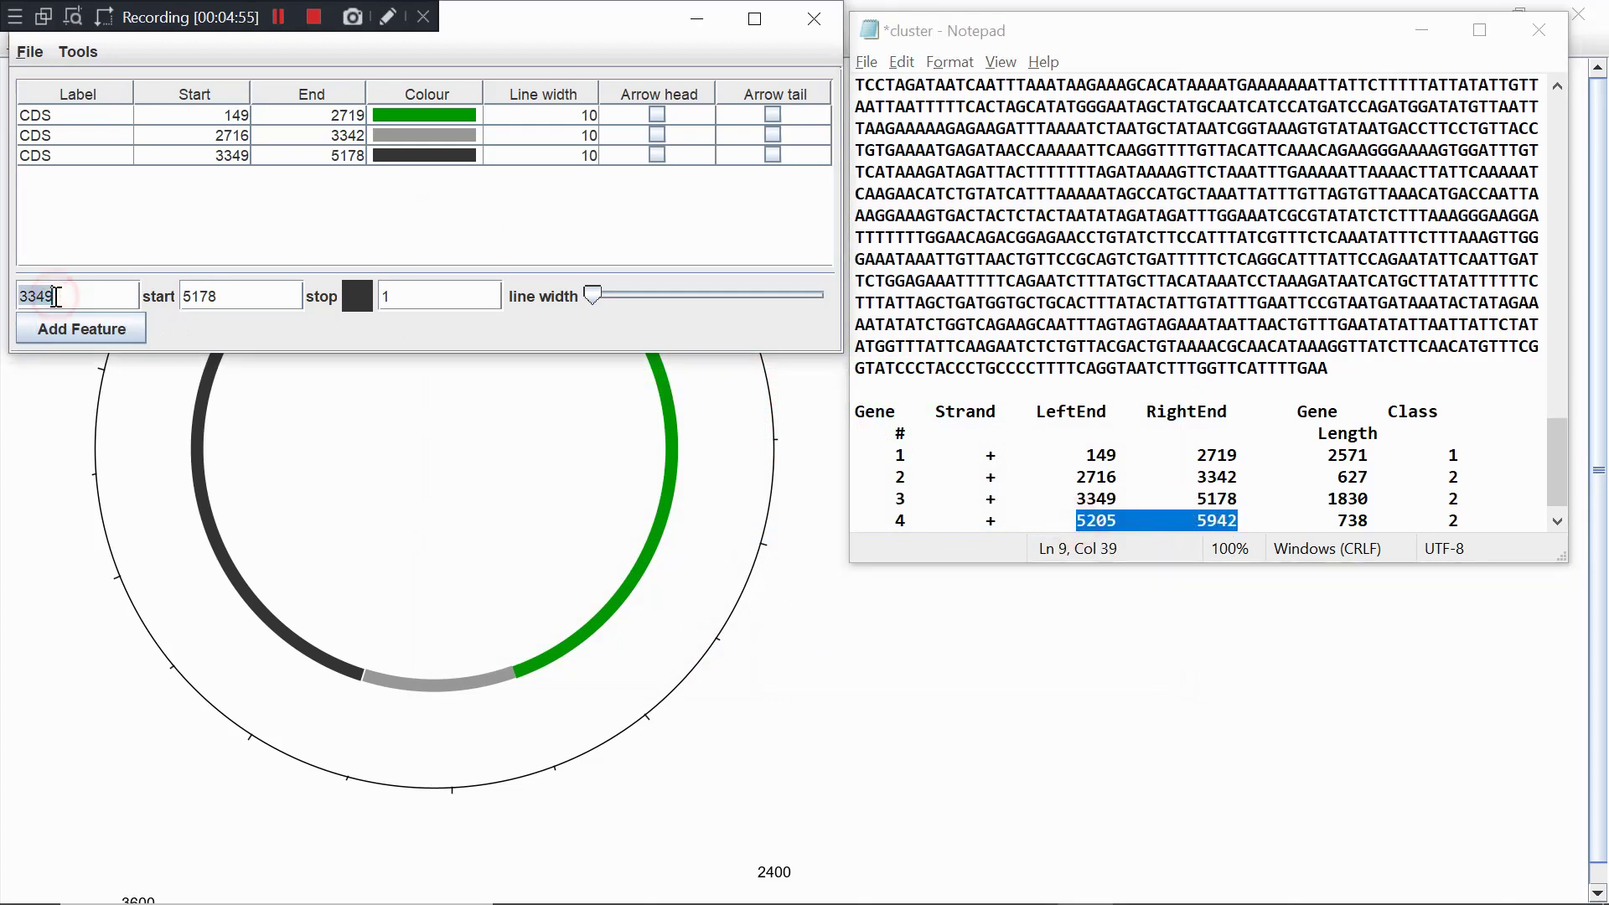
type("5205")
double_click(209, 297)
type("59")
Enlarge the Features window and add the 5205–5942 CDS feature, which gets added twice
left_click(313, 50)
left_click_drag(554, 18, 1250, 64)
left_click(1257, 106)
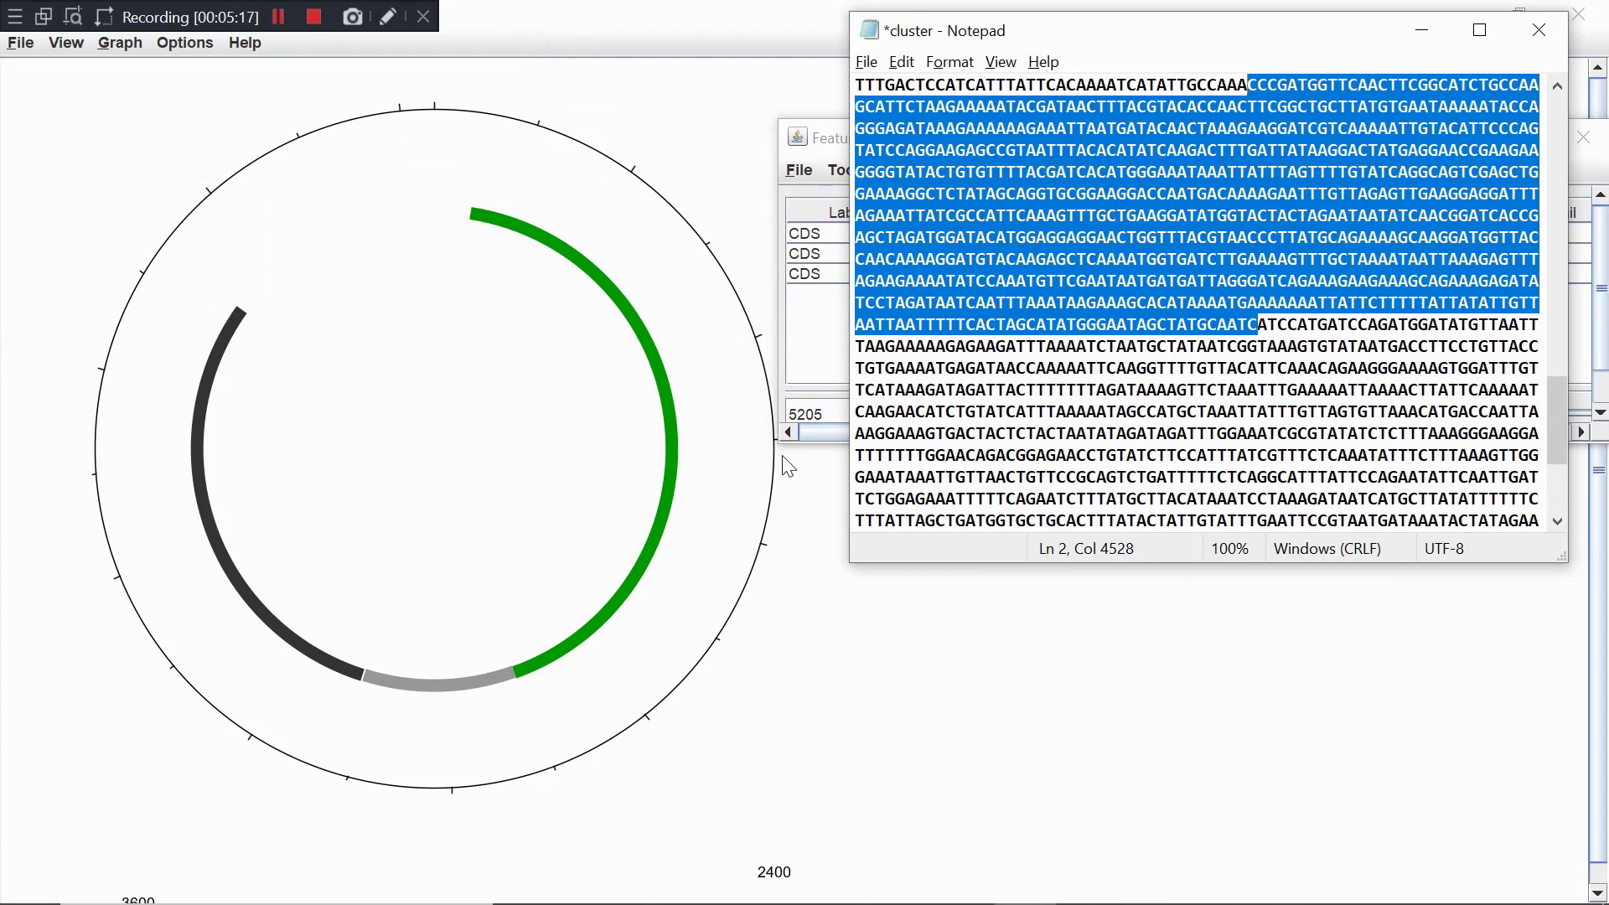
left_click(831, 138)
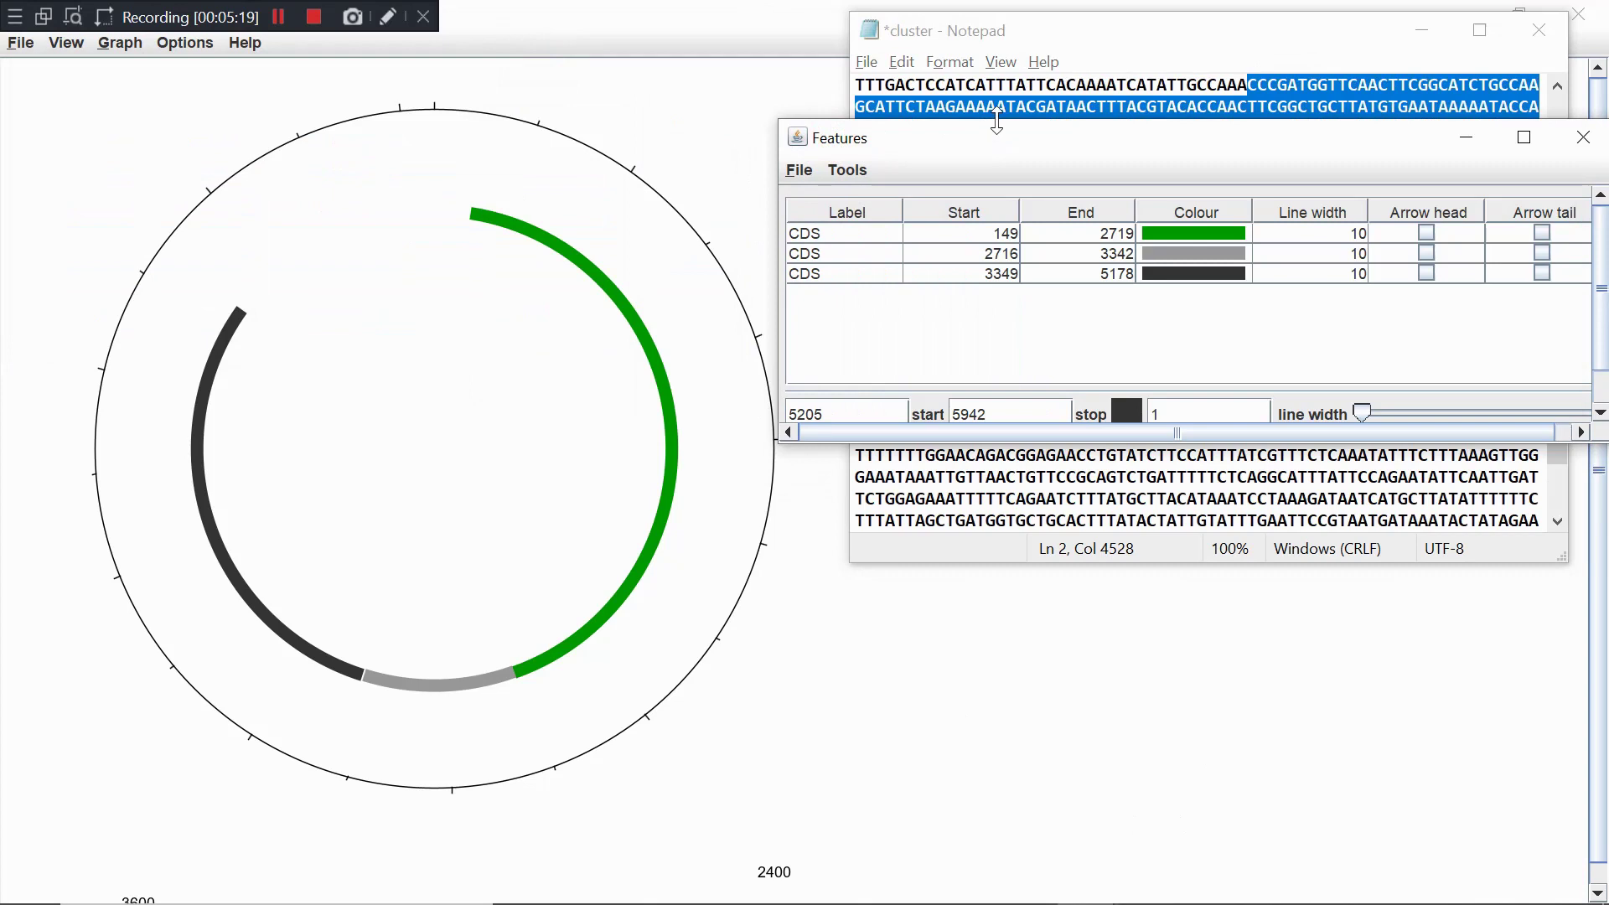
left_click_drag(997, 120, 1008, 24)
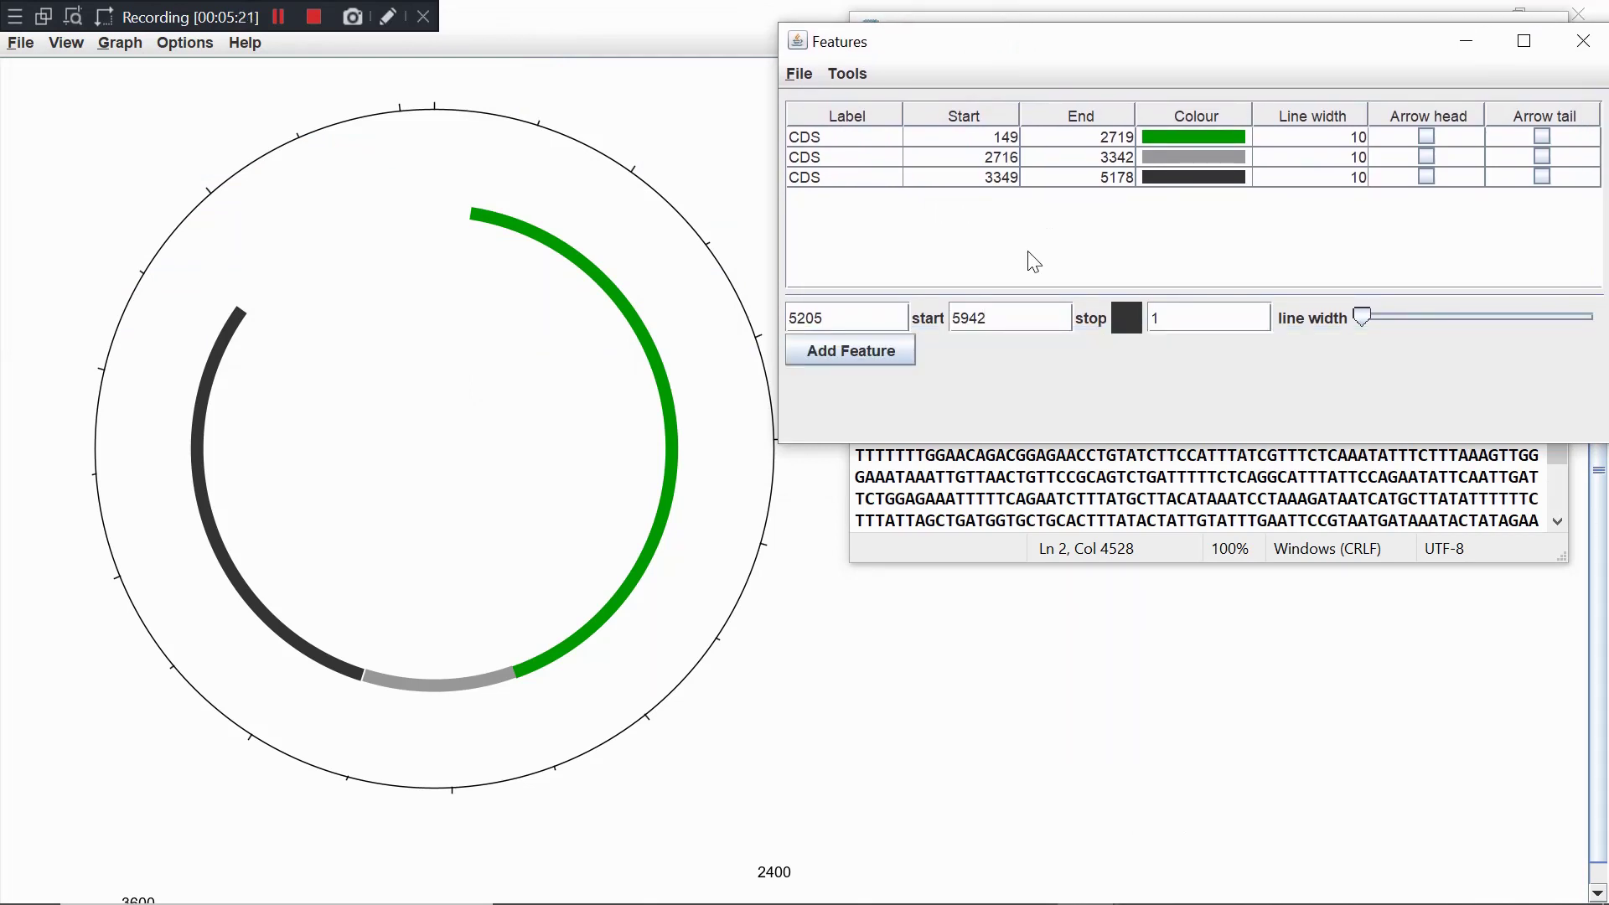
left_click(868, 346)
left_click(872, 356)
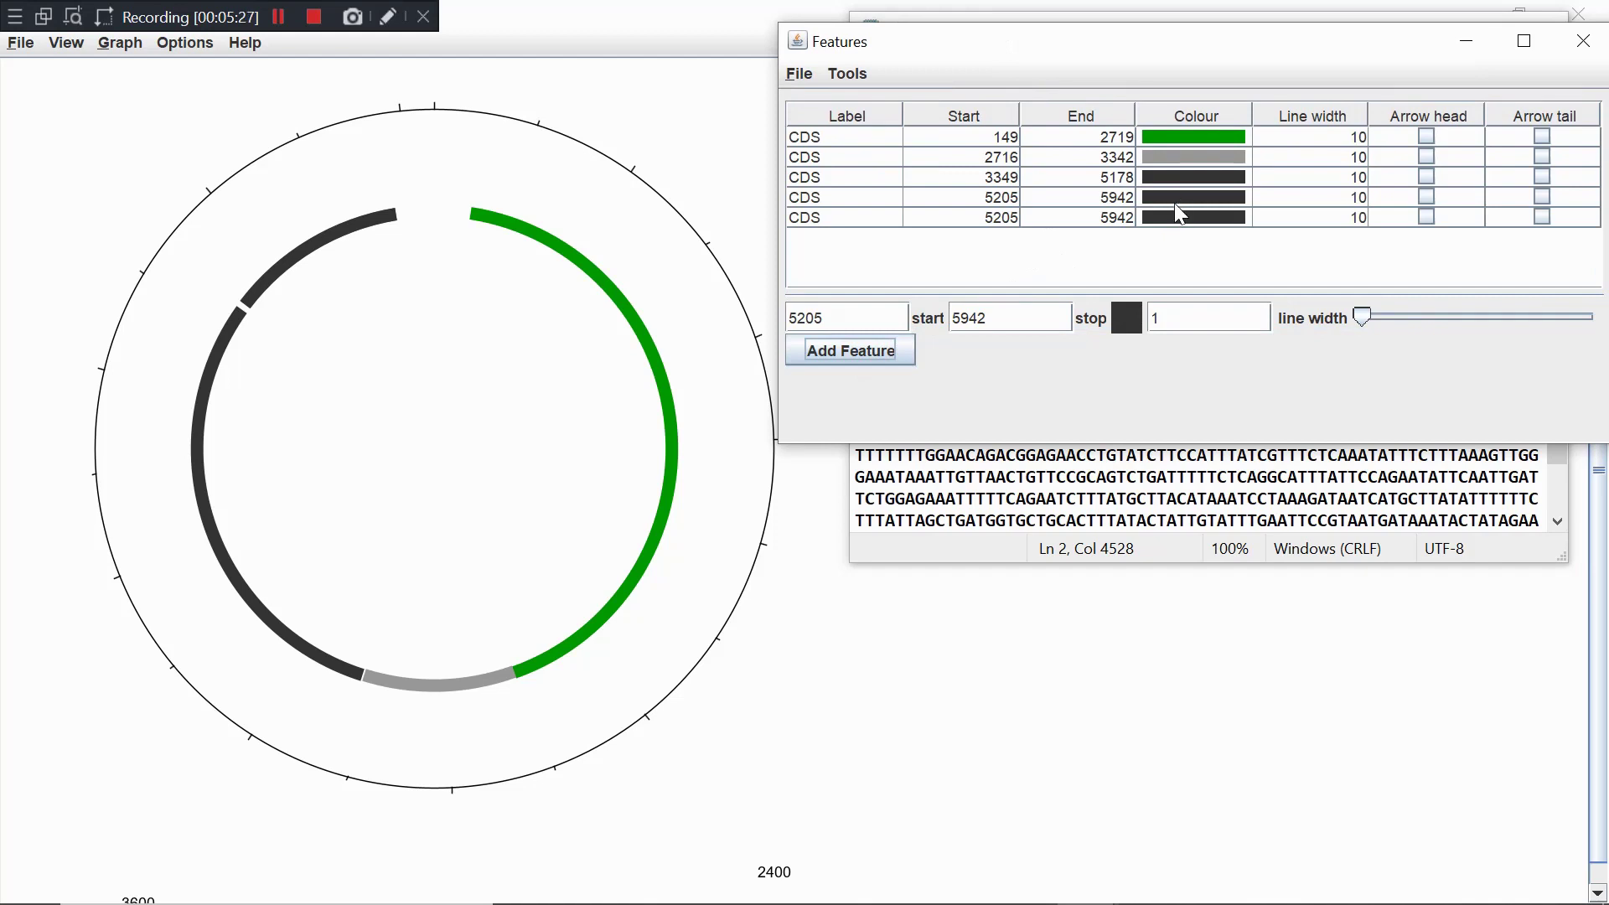
Delete the duplicate 5205–5942 feature row via Tools > Delete Selected Row
left_click(849, 218)
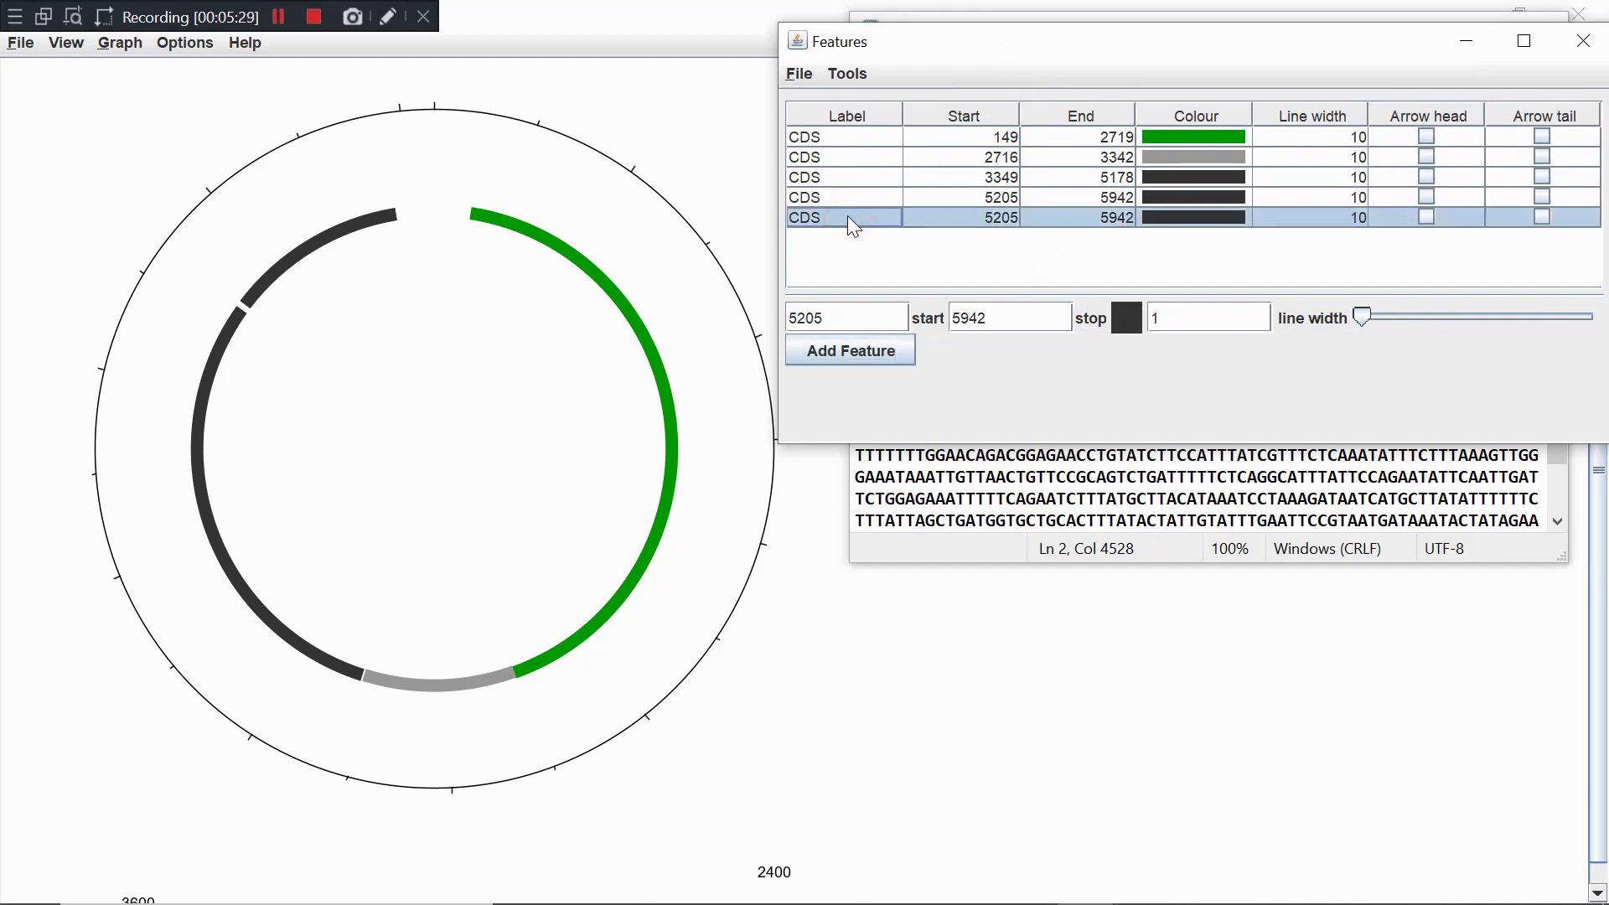
left_click(851, 74)
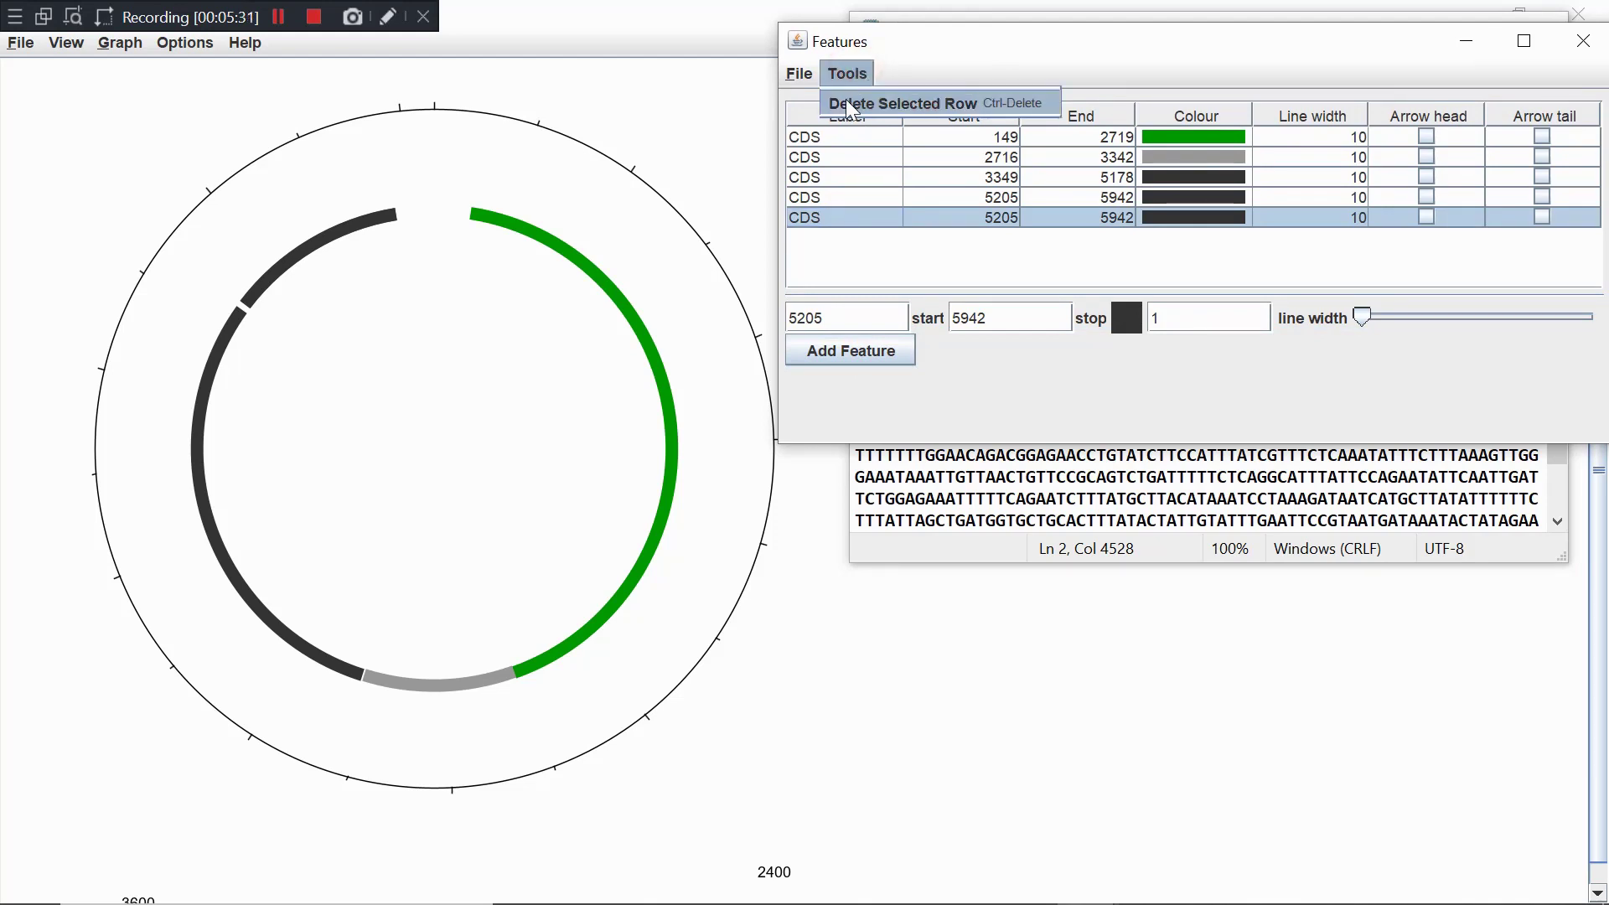
left_click(849, 106)
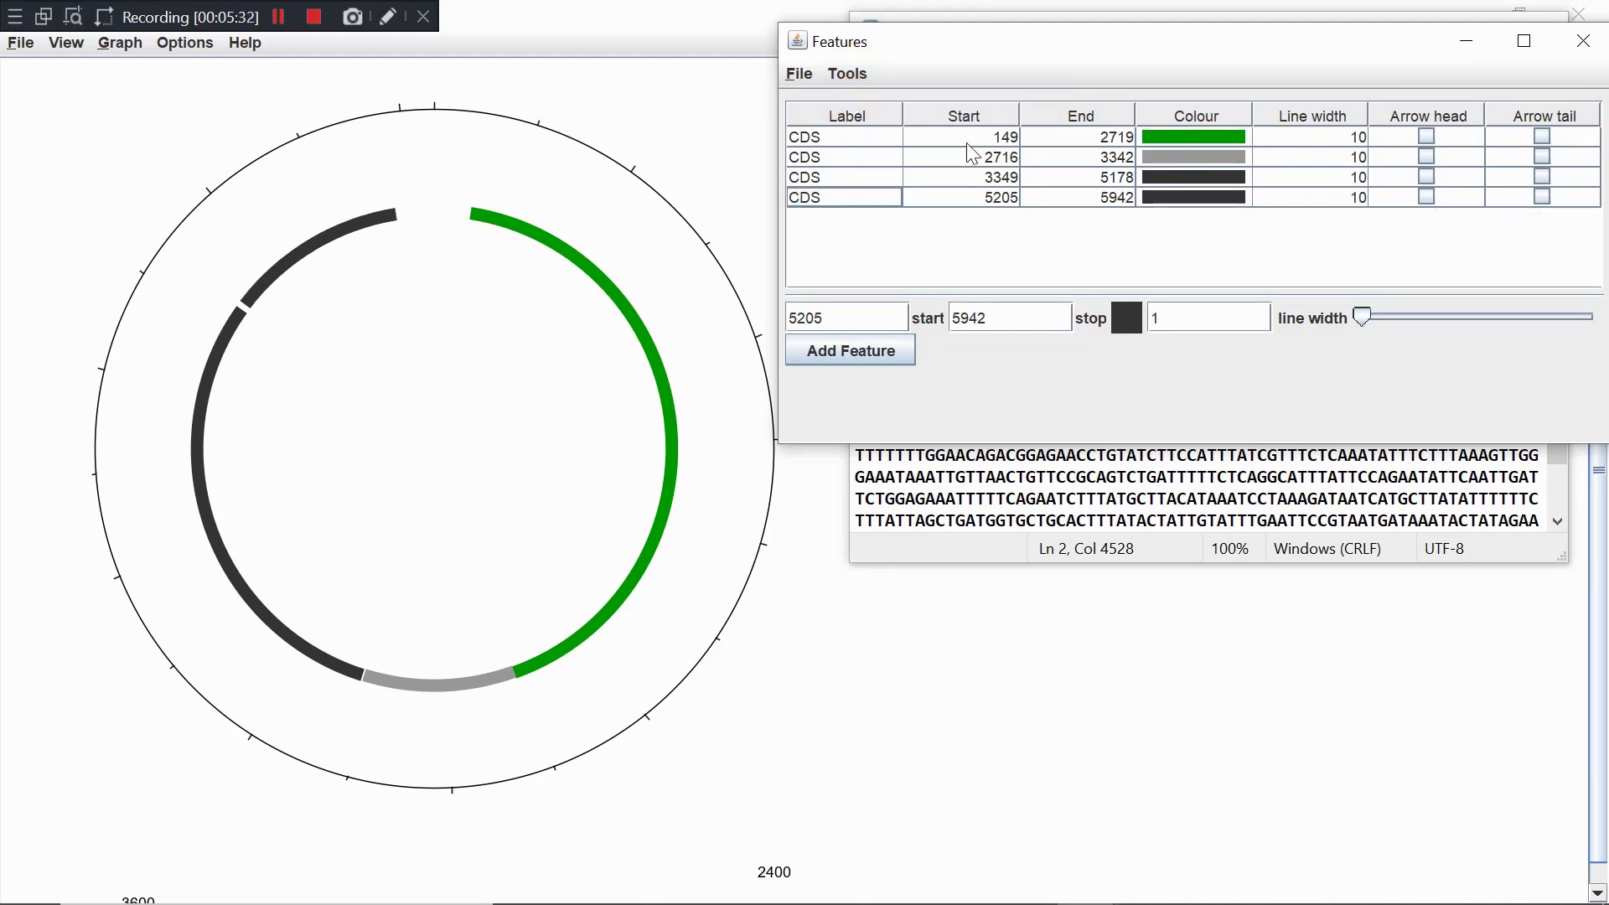
Recolour the 5205–5942 gene light grey from the Swatches palette
left_click(1165, 201)
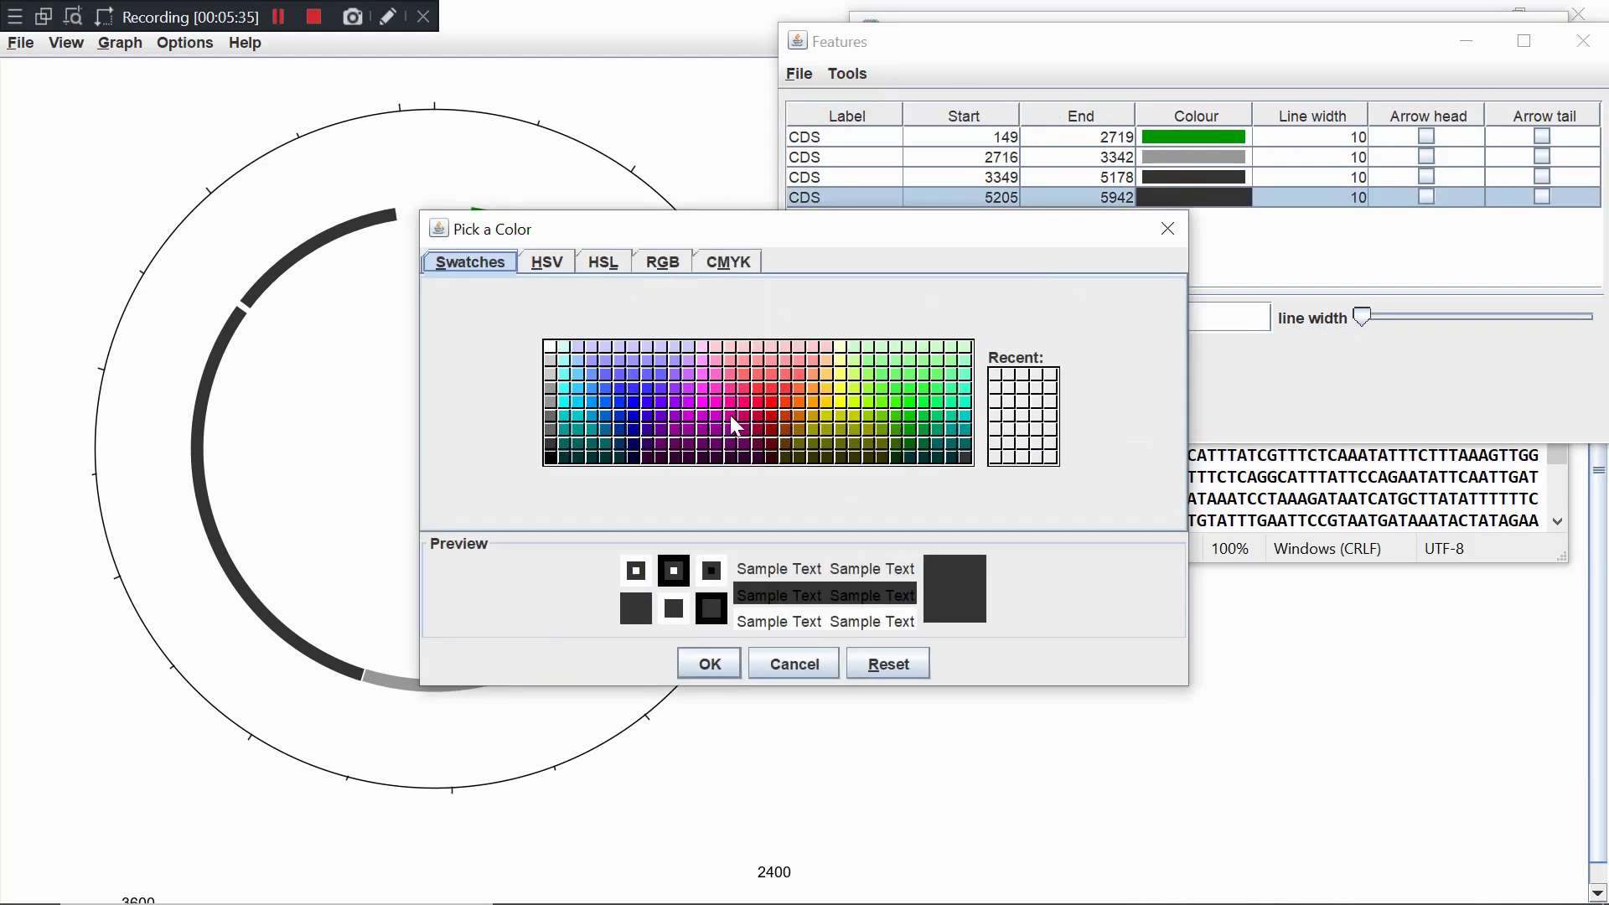
left_click(551, 375)
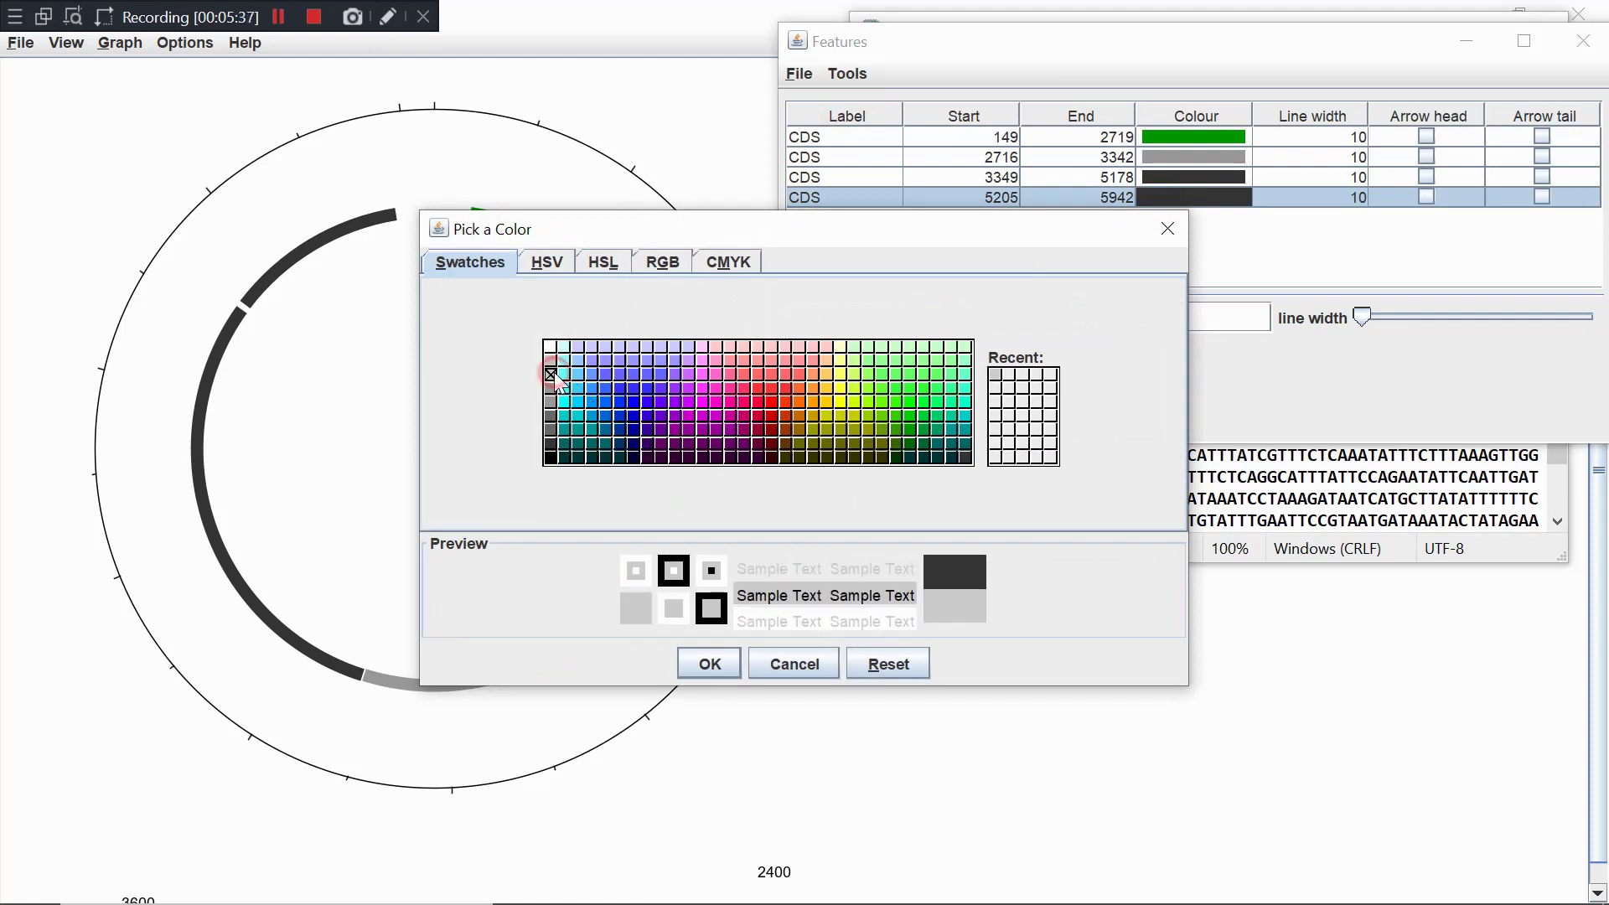
left_click(712, 662)
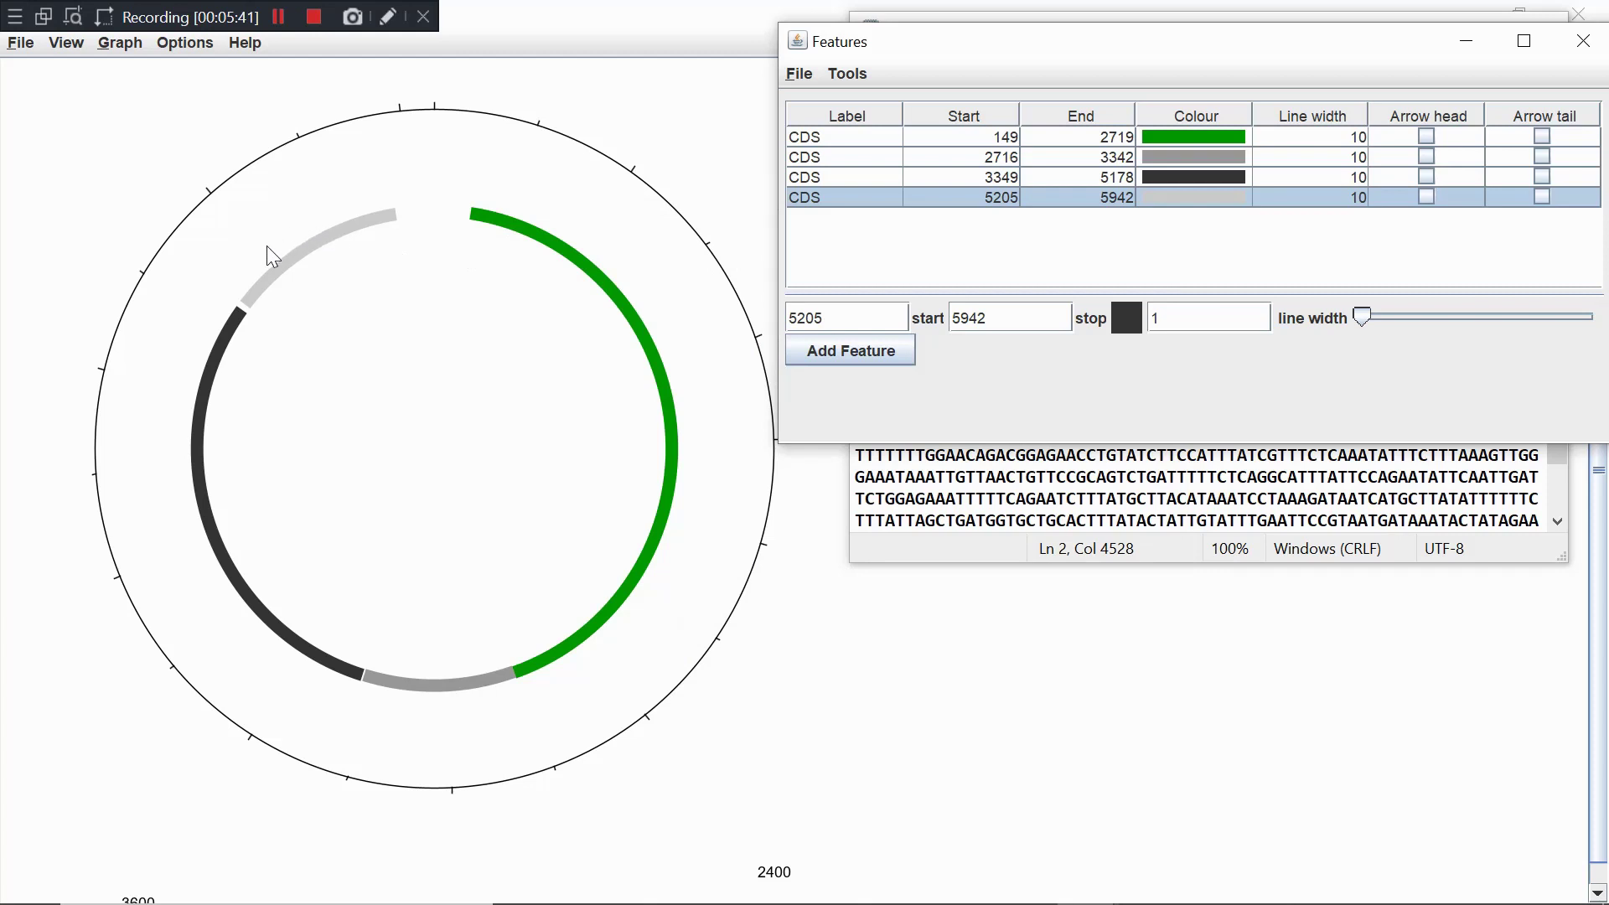
double_click(1358, 137)
Set the line width of all four CDS rows to 20
key("BackSpace")
key("BackSpace")
key("BackSpace")
key("BackSpace")
type("2")
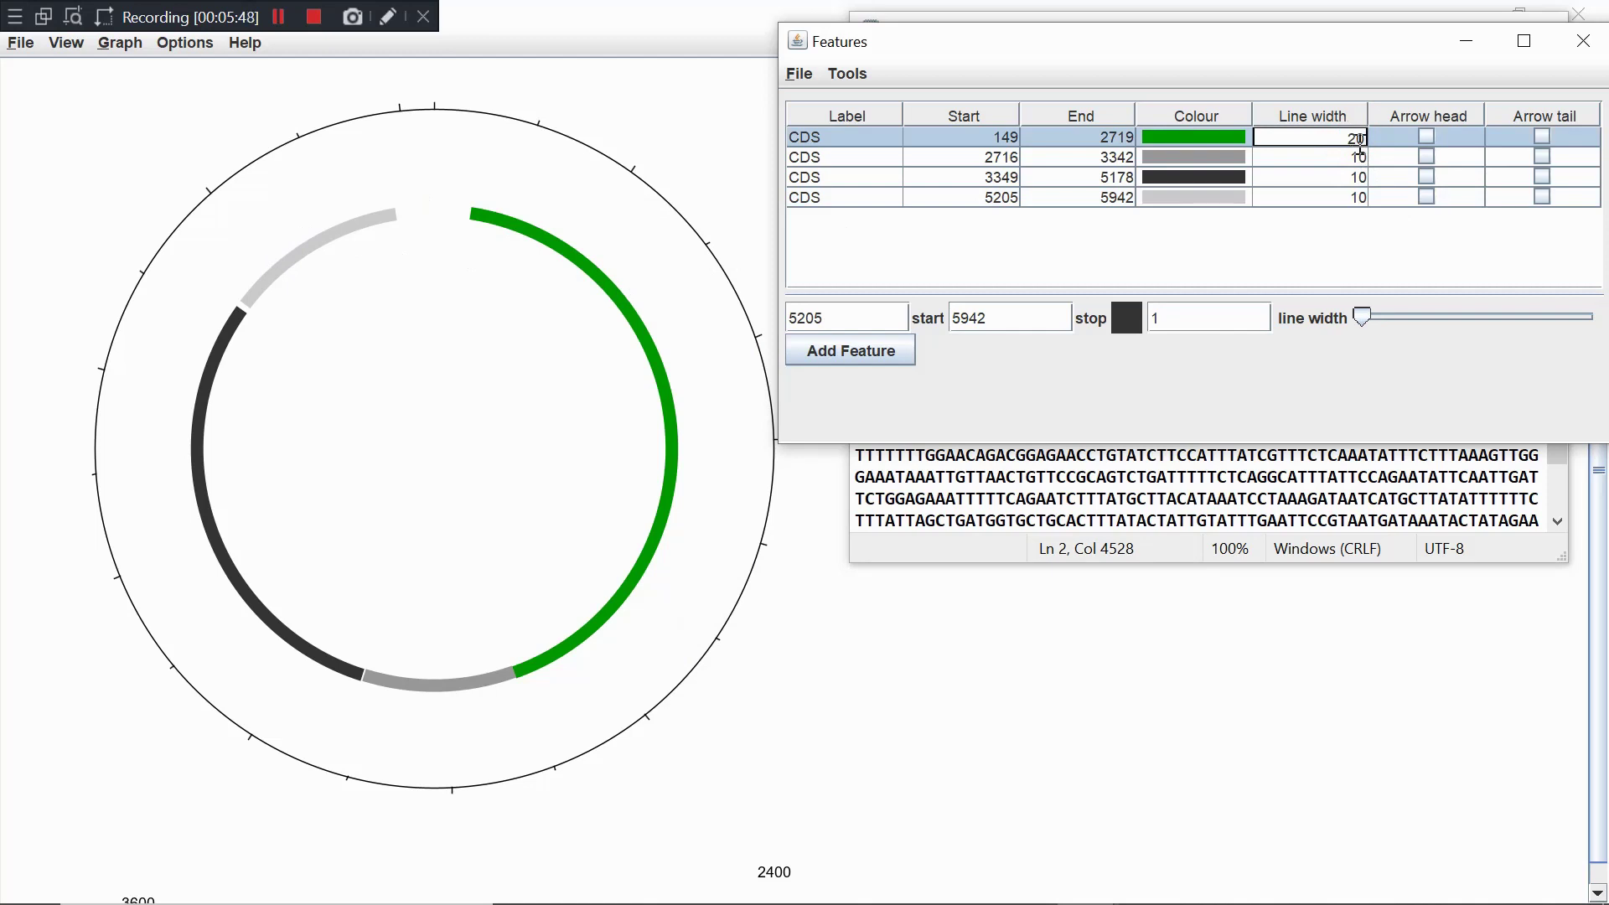
double_click(1357, 157)
key("BackSpace")
key("BackSpace")
key("BackSpace")
key("BackSpace")
type("20")
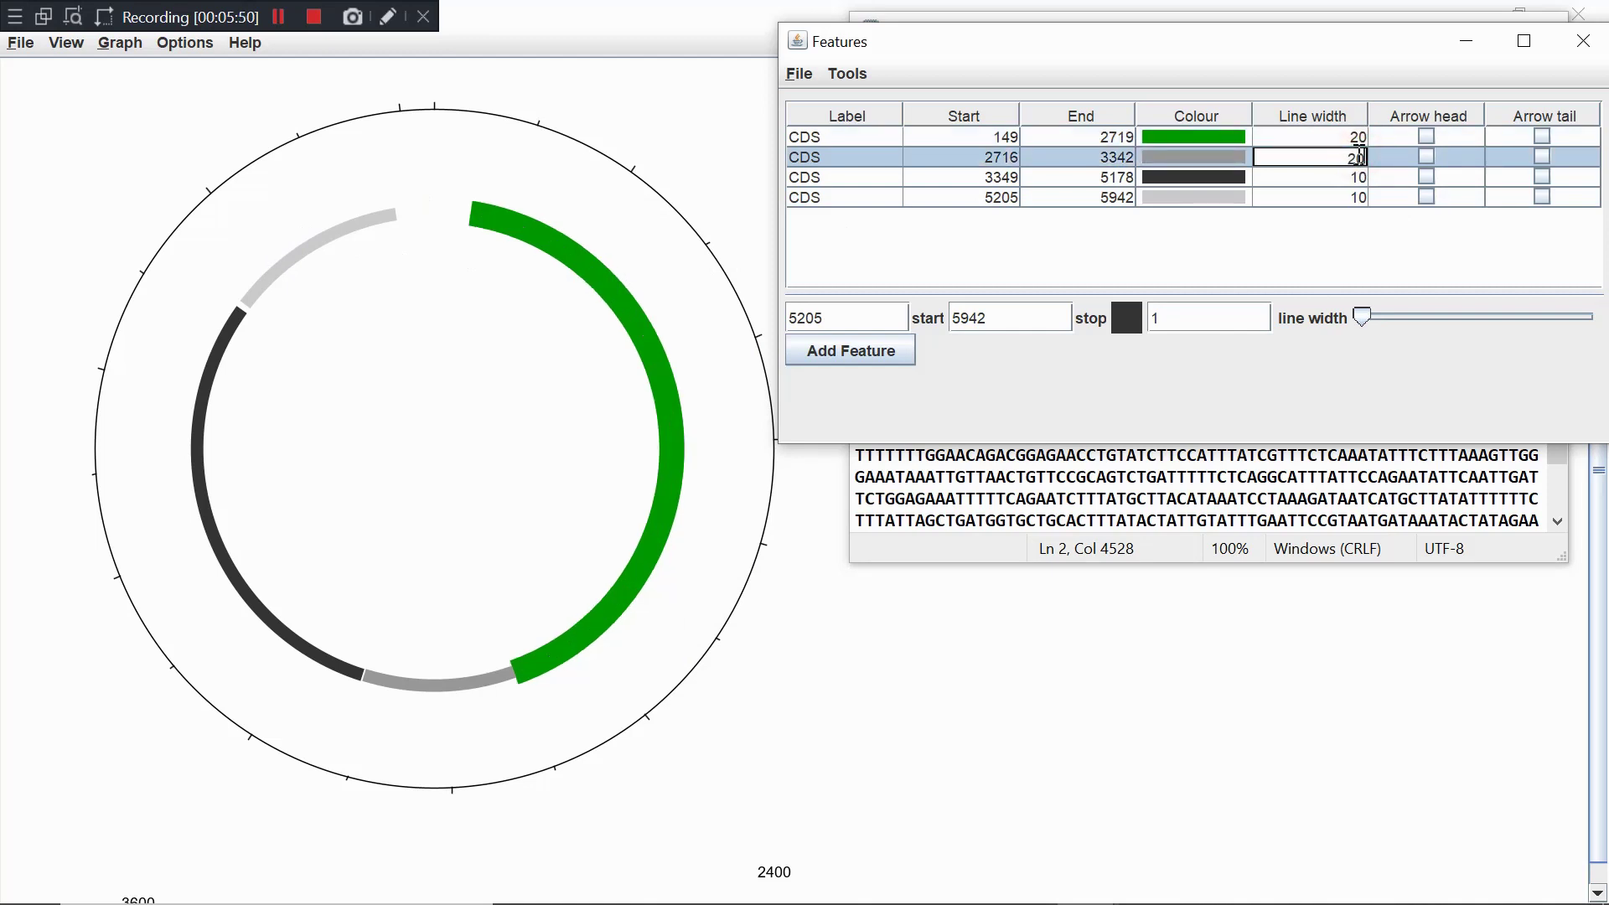
double_click(1358, 177)
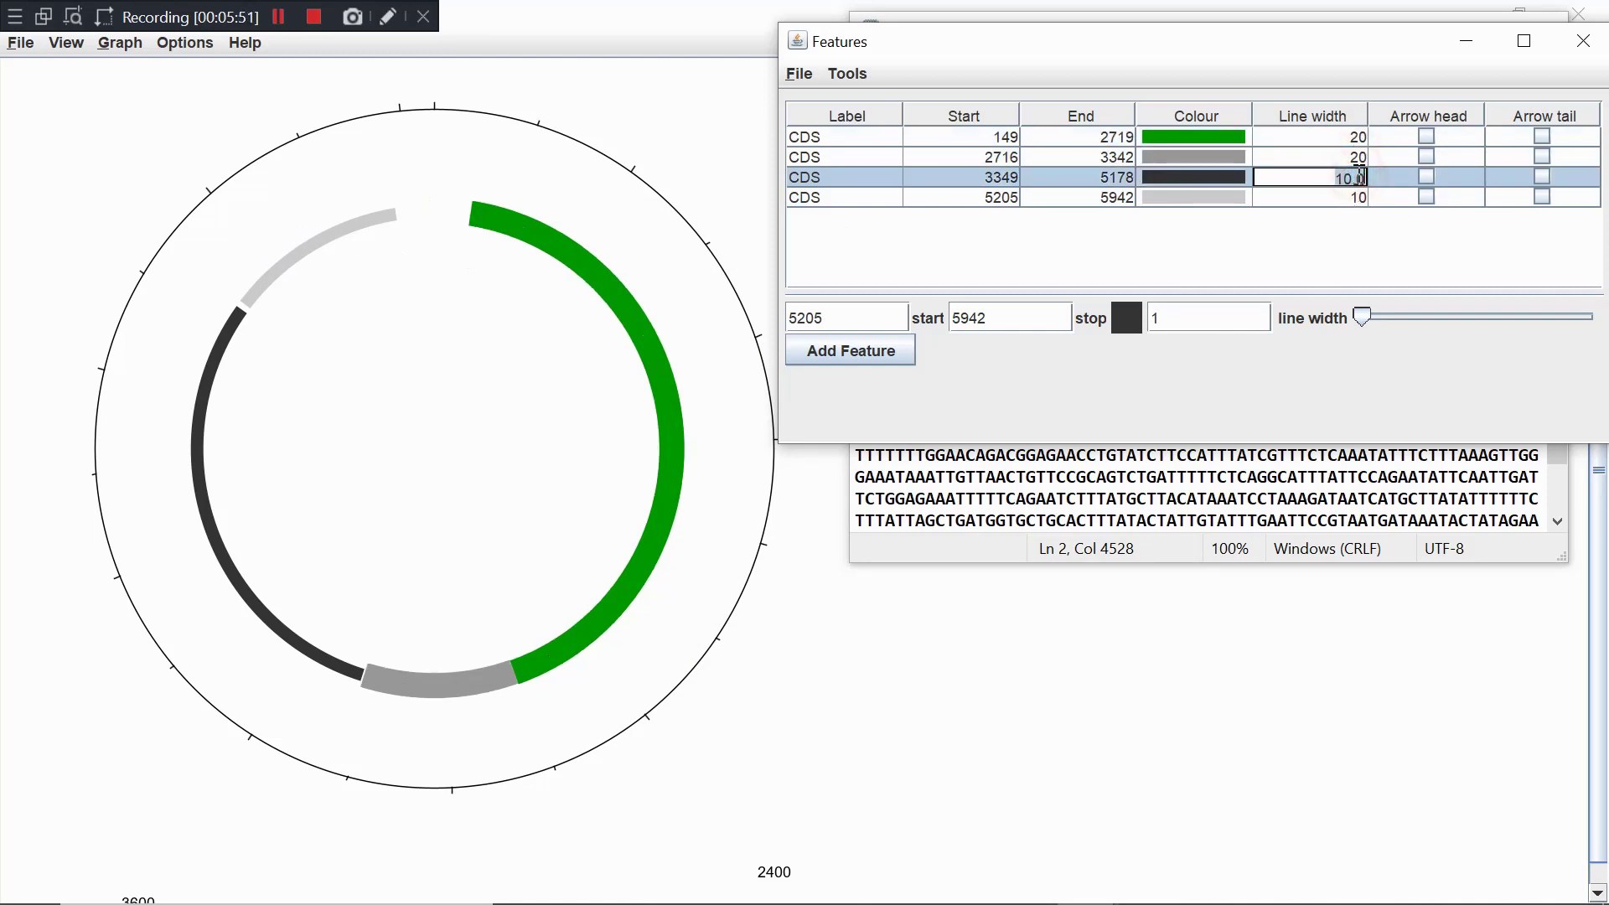
key("BackSpace")
key("BackSpace")
key("BackSpace")
key("BackSpace")
type("20")
double_click(1355, 198)
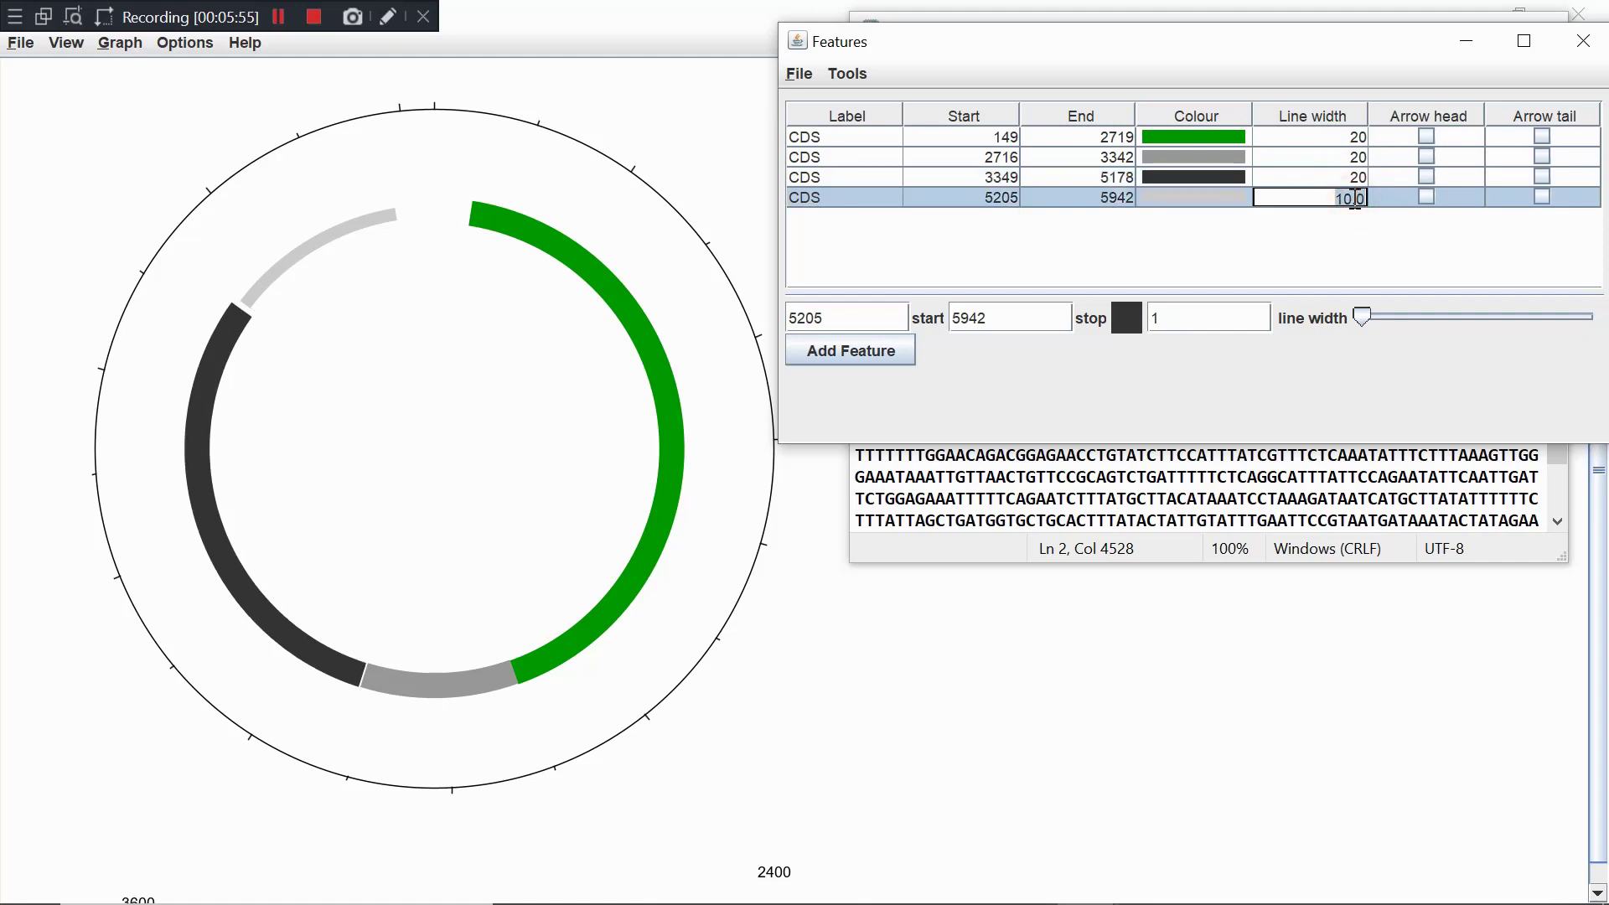
key("BackSpace")
key("BackSpace")
key("BackSpace")
key("BackSpace")
type("20")
Tick the Arrow head checkbox on all four CDS rows
left_click(1425, 137)
left_click(1425, 156)
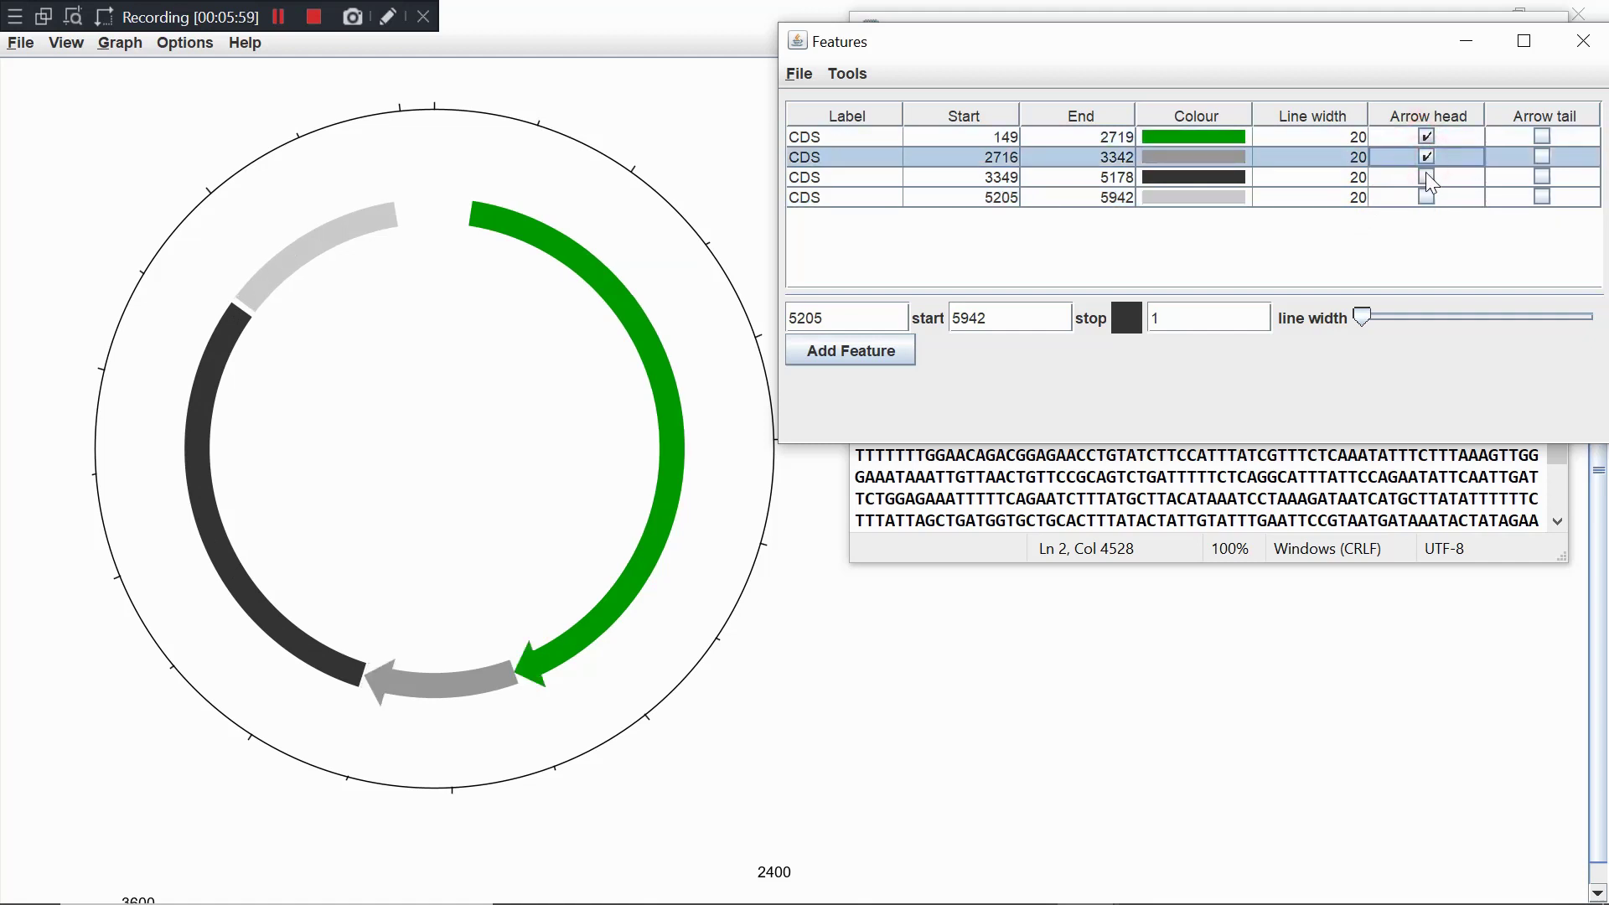
left_click(1425, 177)
left_click(1427, 198)
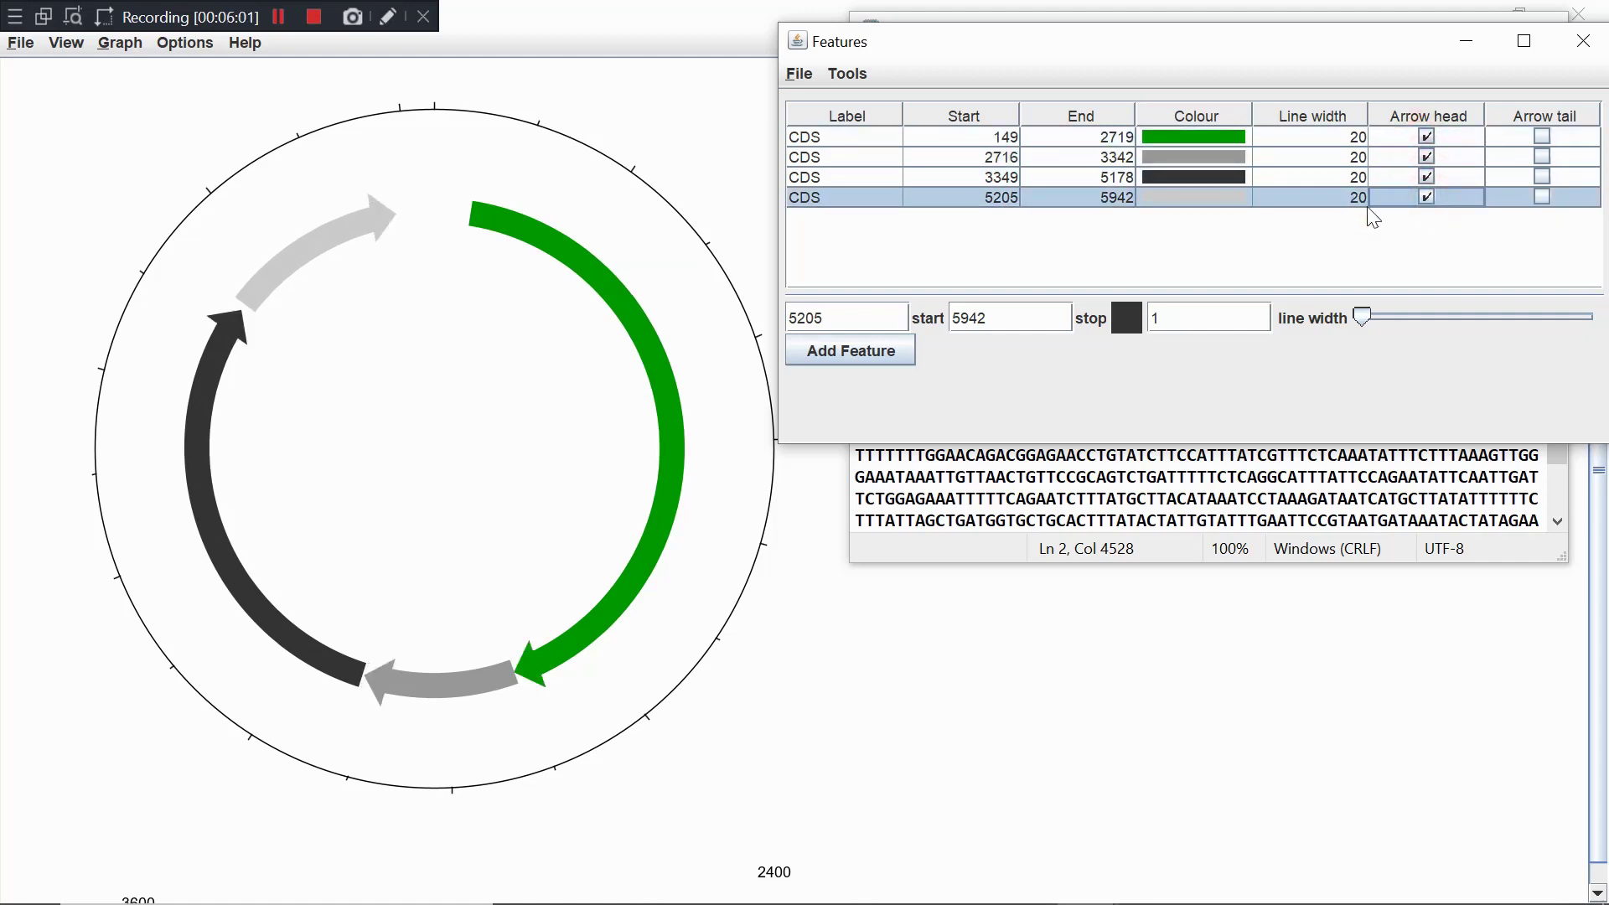
left_click(847, 139)
Close the features table and choose Linear in the DNA Wizard's display properties
left_click_drag(1224, 50, 1112, 45)
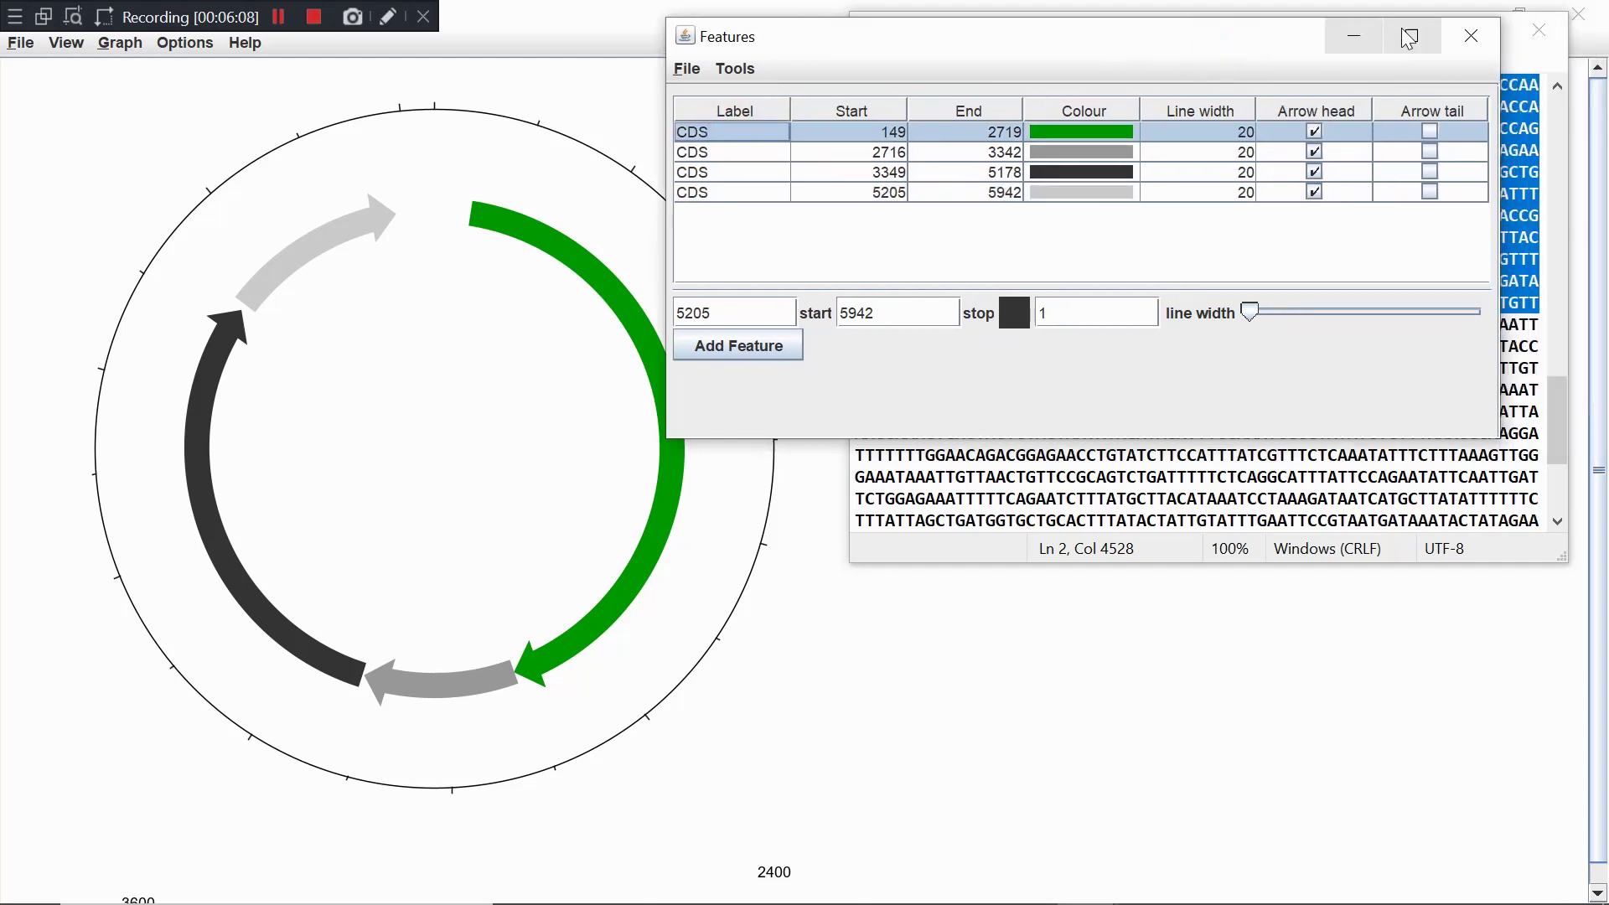
left_click(1470, 50)
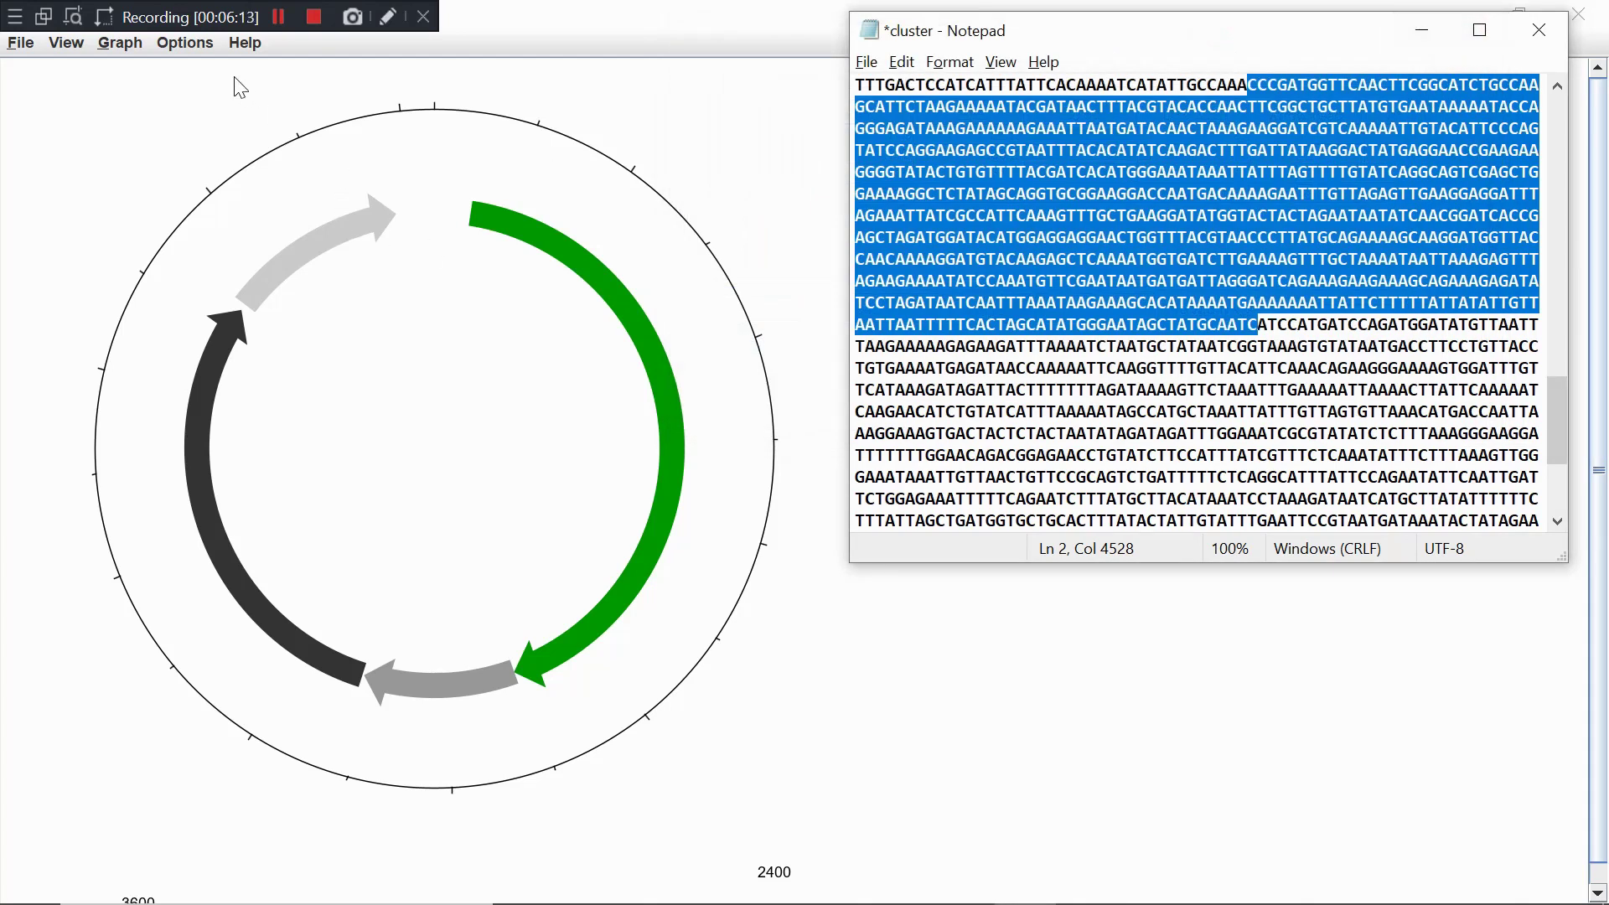
left_click(194, 48)
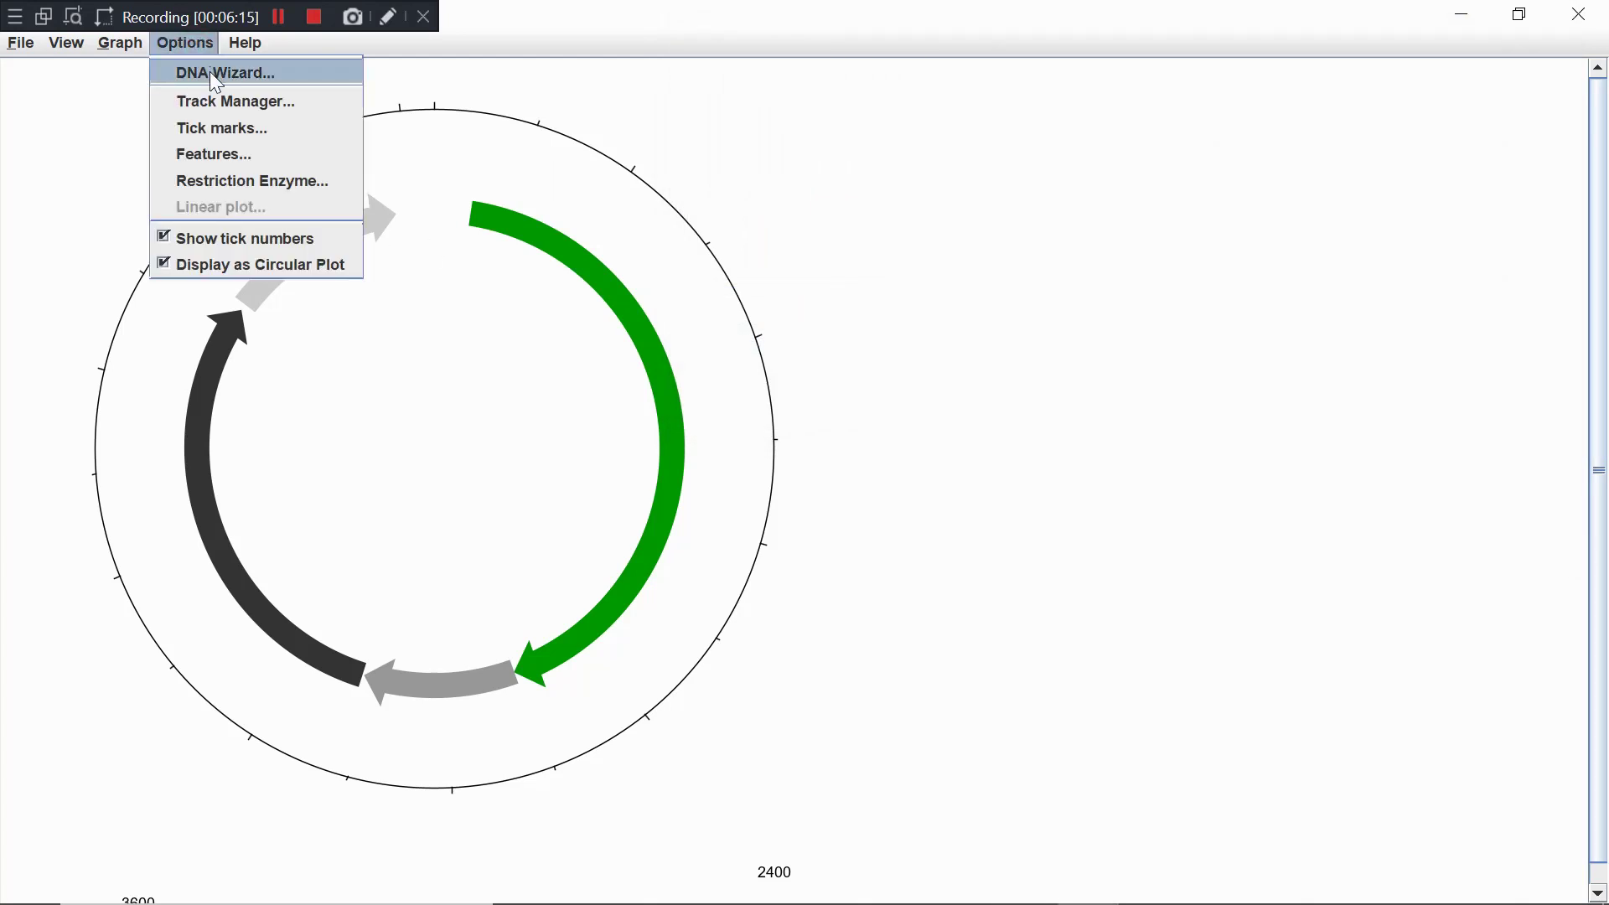
left_click(210, 72)
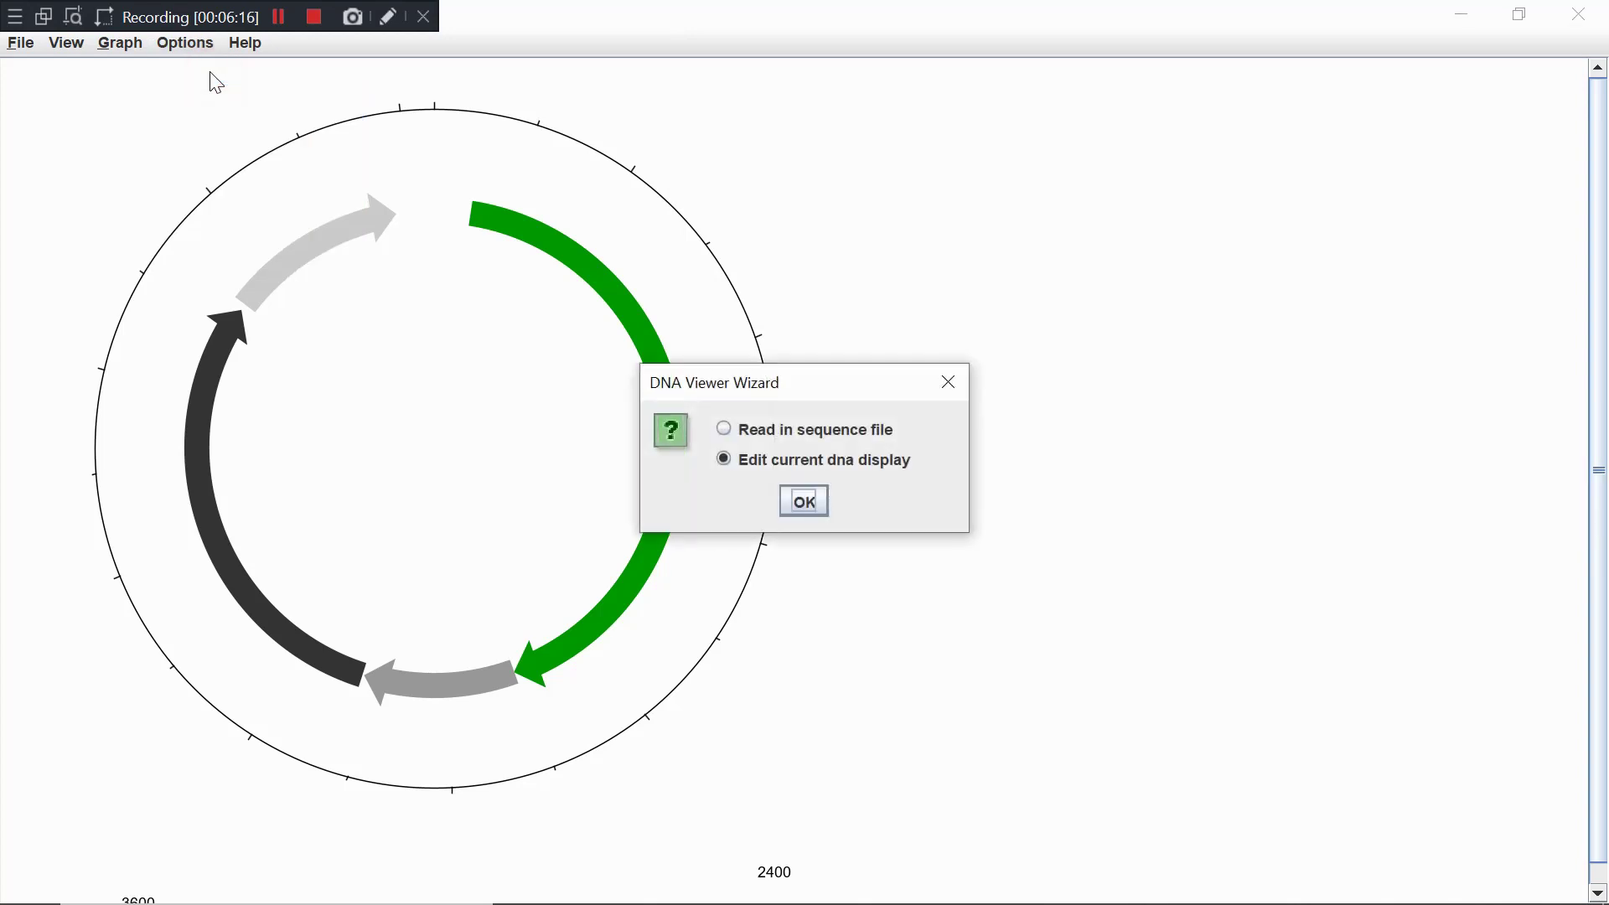
left_click(947, 382)
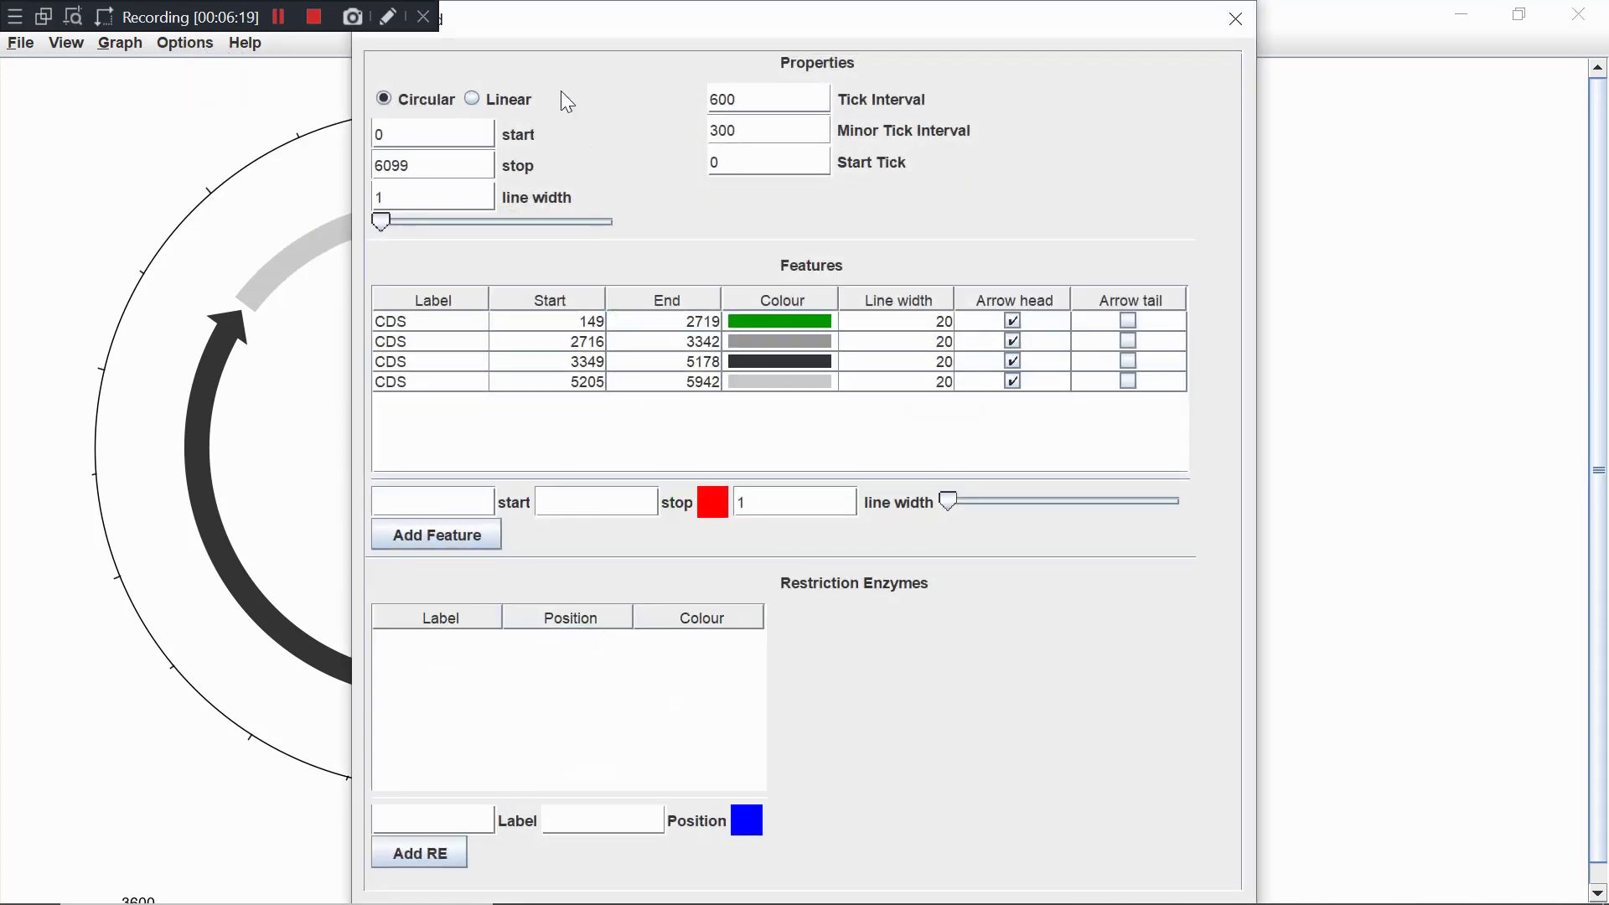
left_click_drag(642, 14, 863, 25)
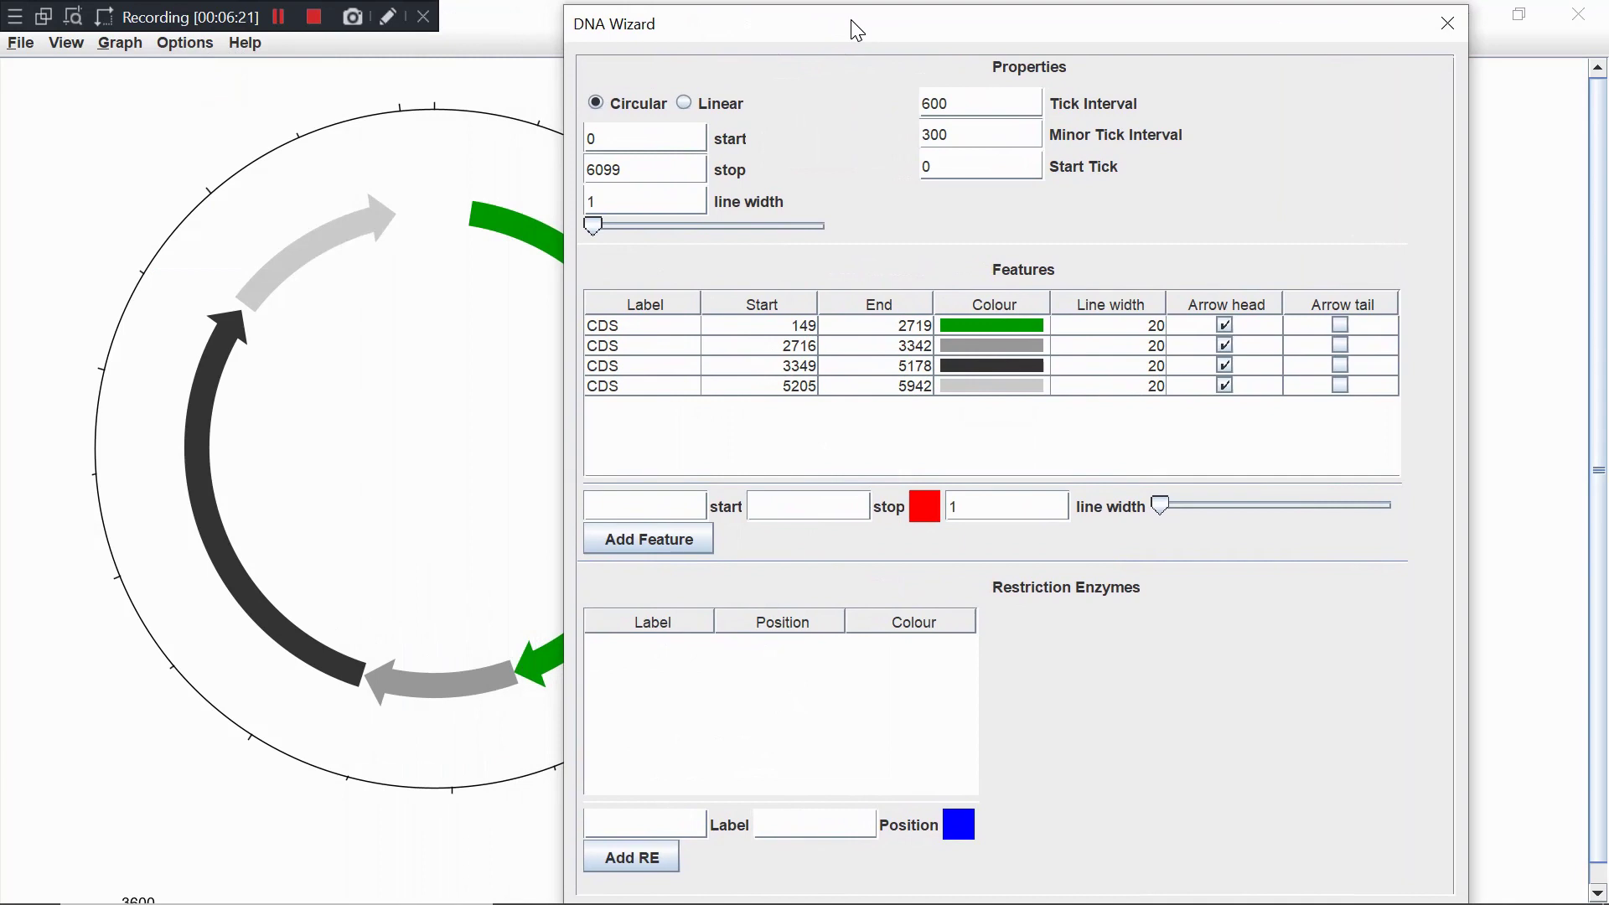
left_click(686, 104)
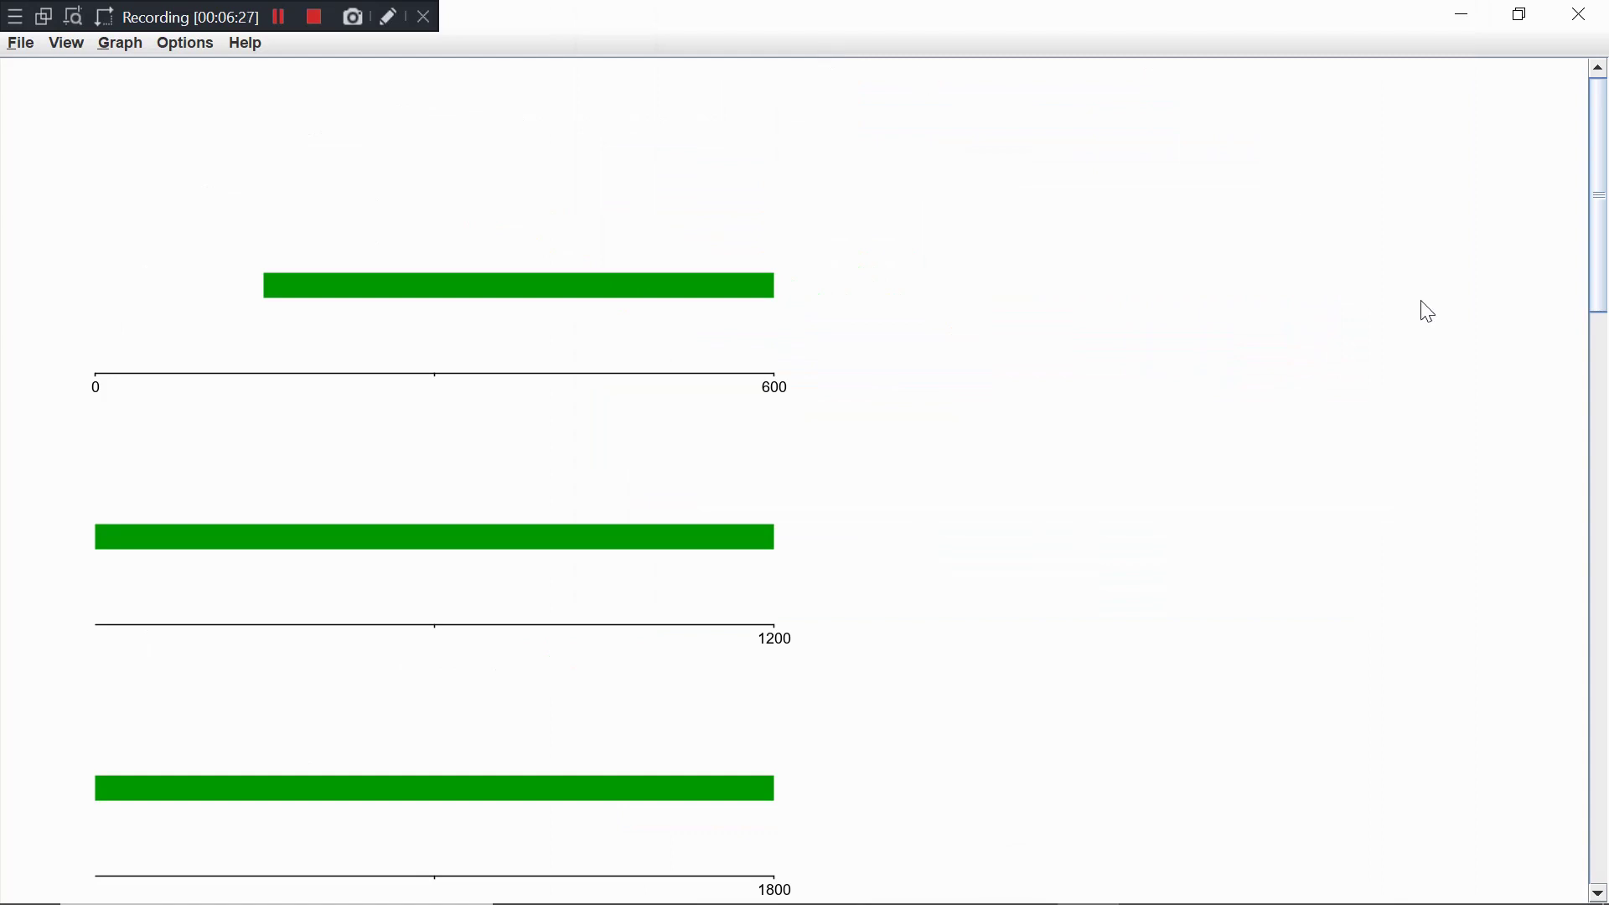
Set Bases Per Line to 7000 in the Linear plot settings
left_click_drag(1598, 151, 1537, 143)
left_click(180, 47)
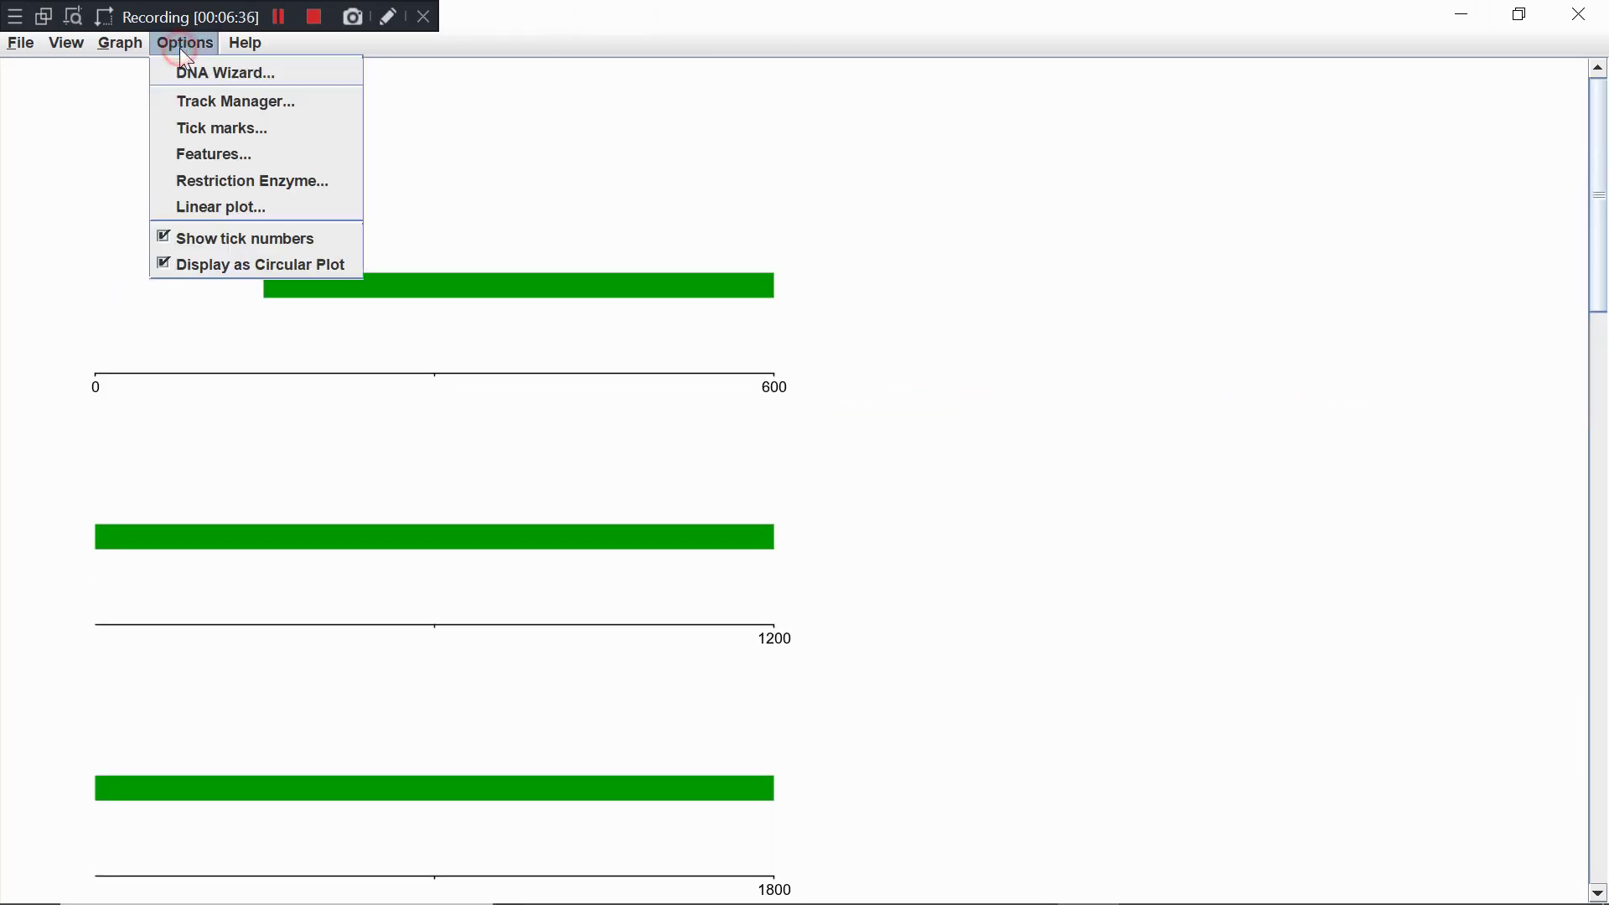
left_click(234, 208)
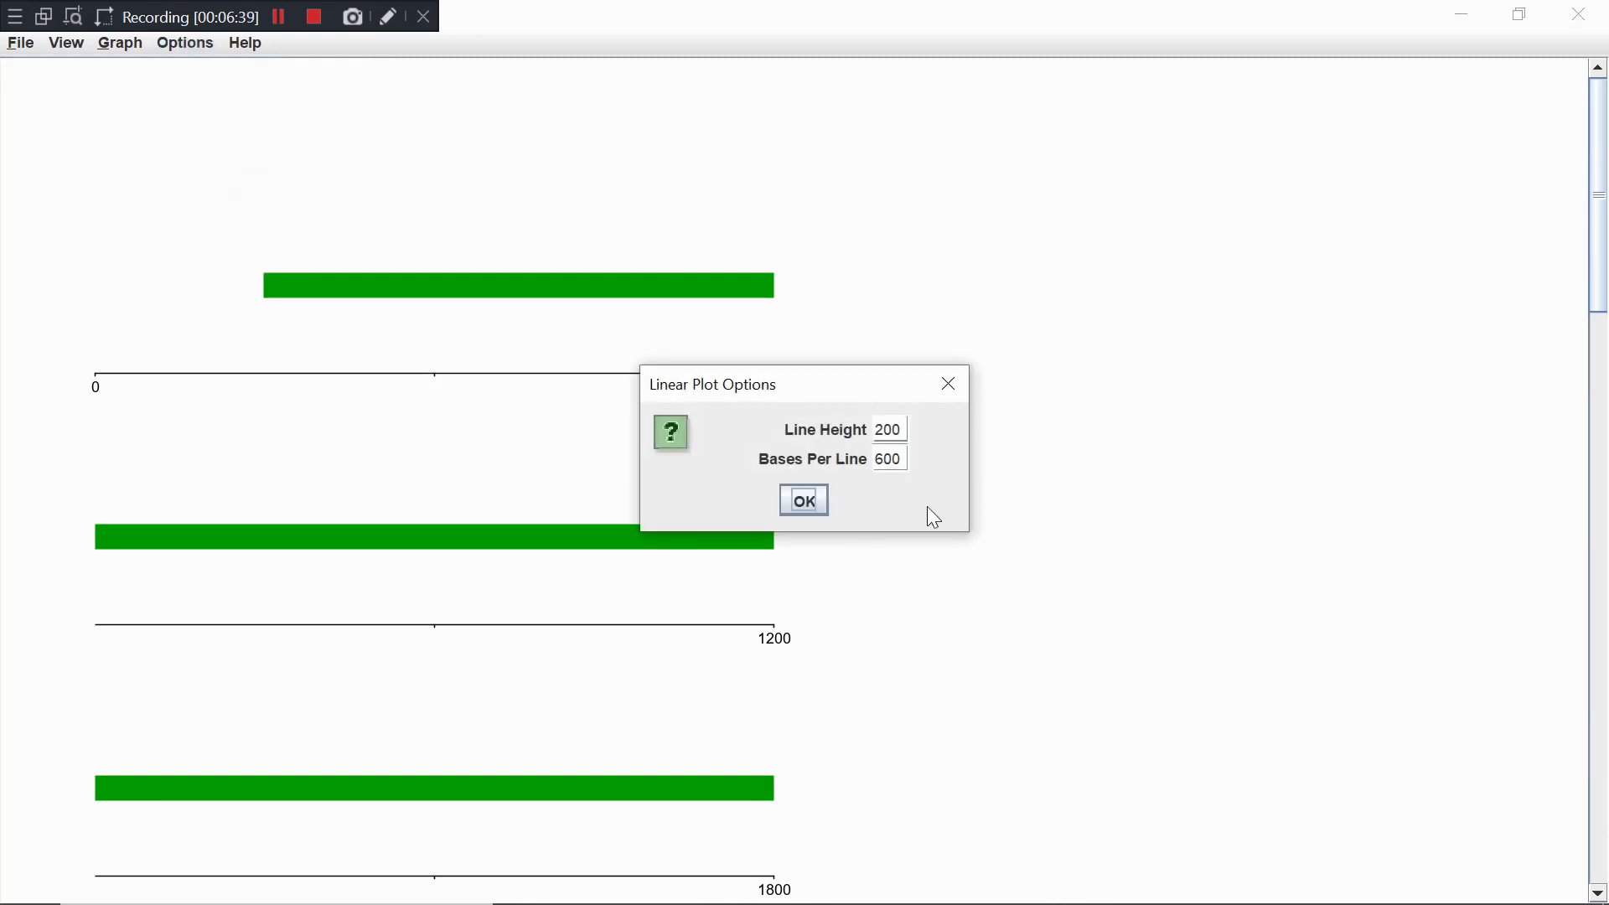
double_click(888, 460)
type("7000")
left_click(818, 506)
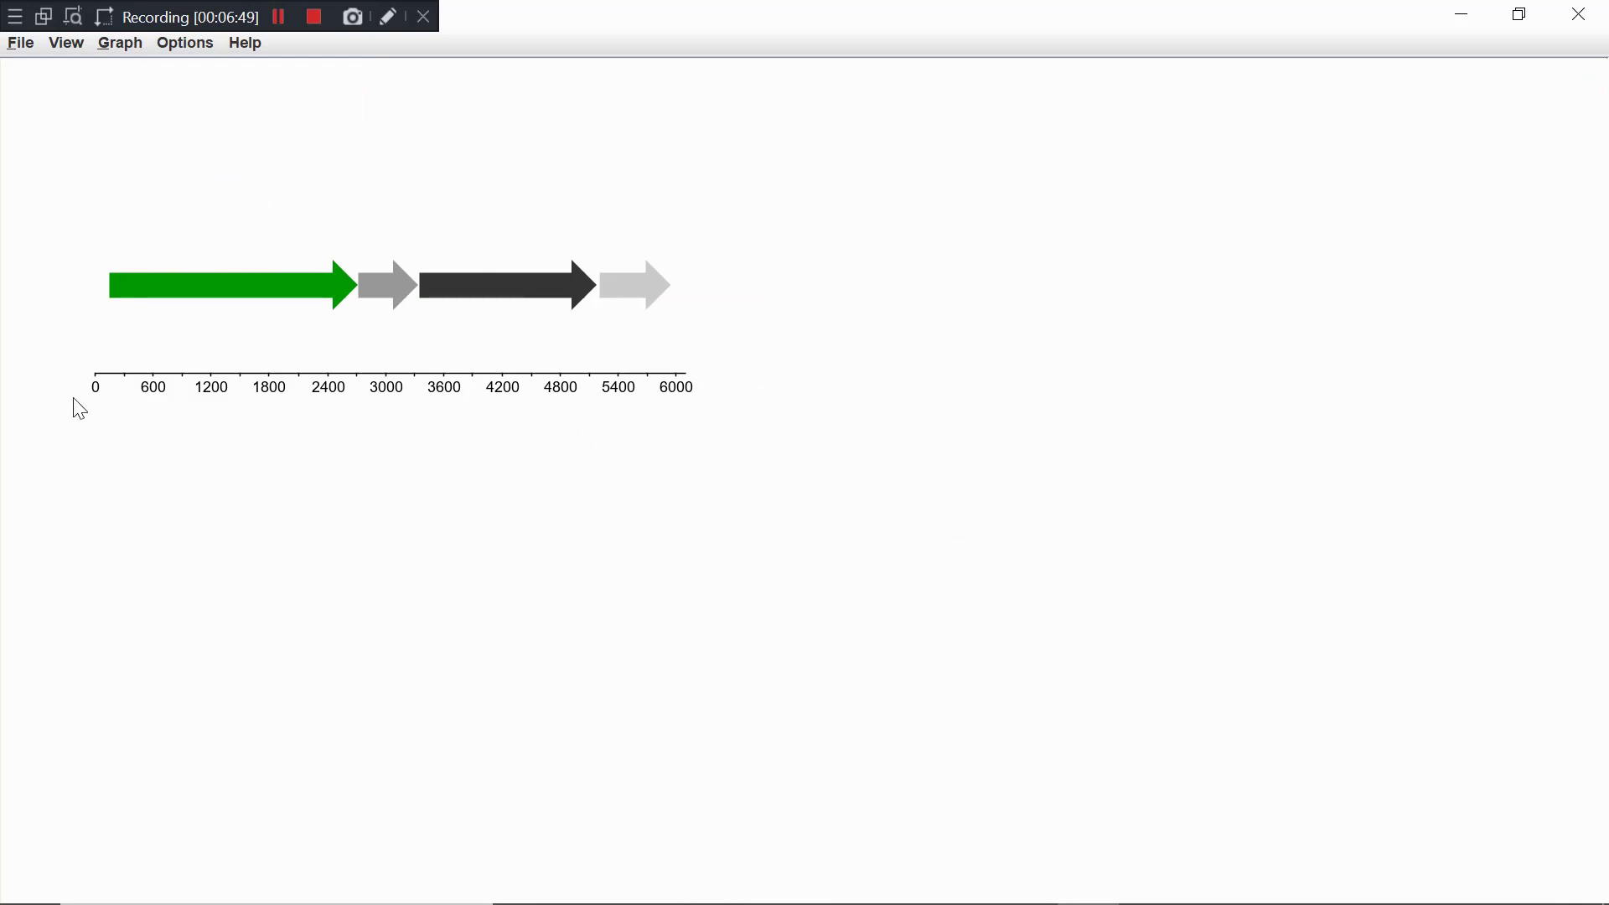
left_click(198, 46)
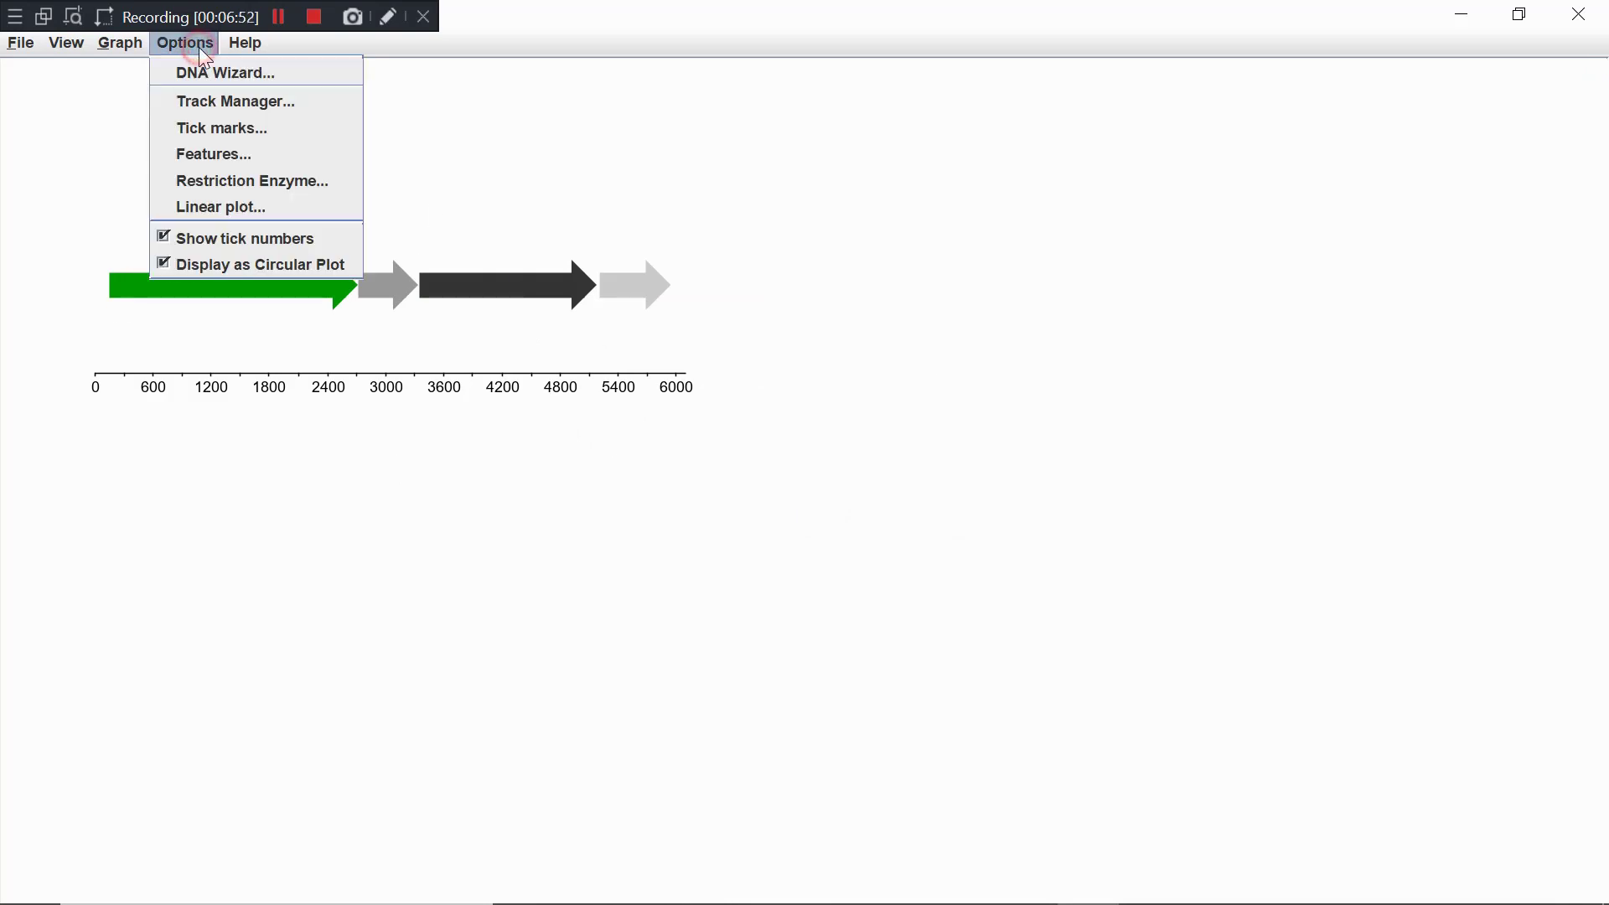
Change the linear plot's Line Height from 200 to 50
left_click(226, 208)
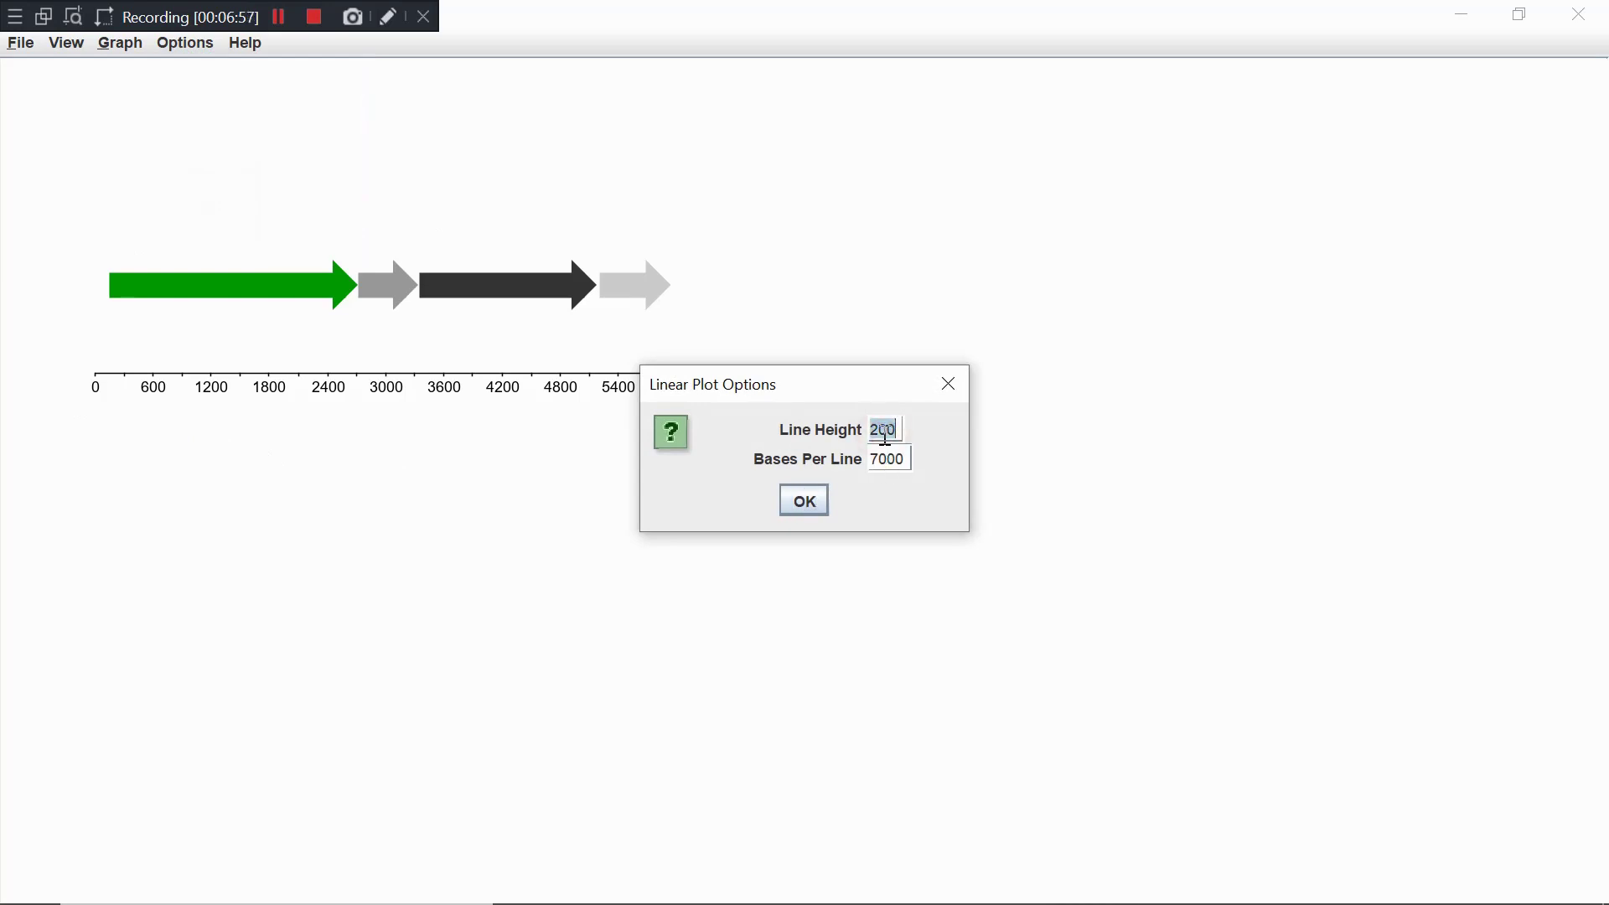
type("50")
left_click(802, 502)
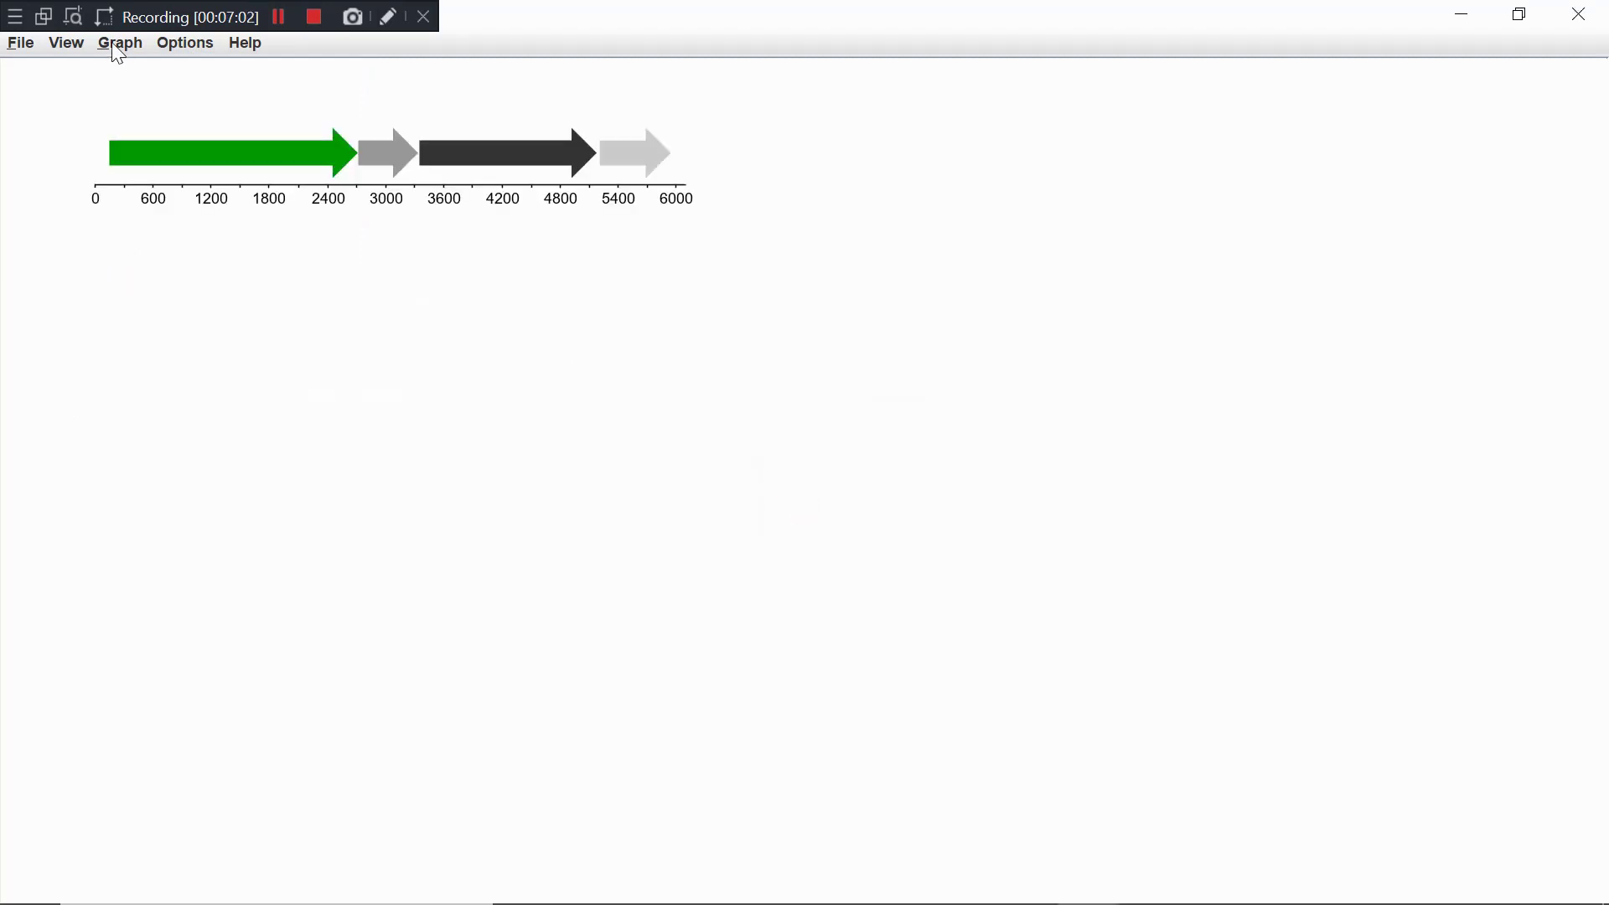
Zoom in six times to stretch the row of gene arrows wider
left_click(72, 49)
left_click(70, 68)
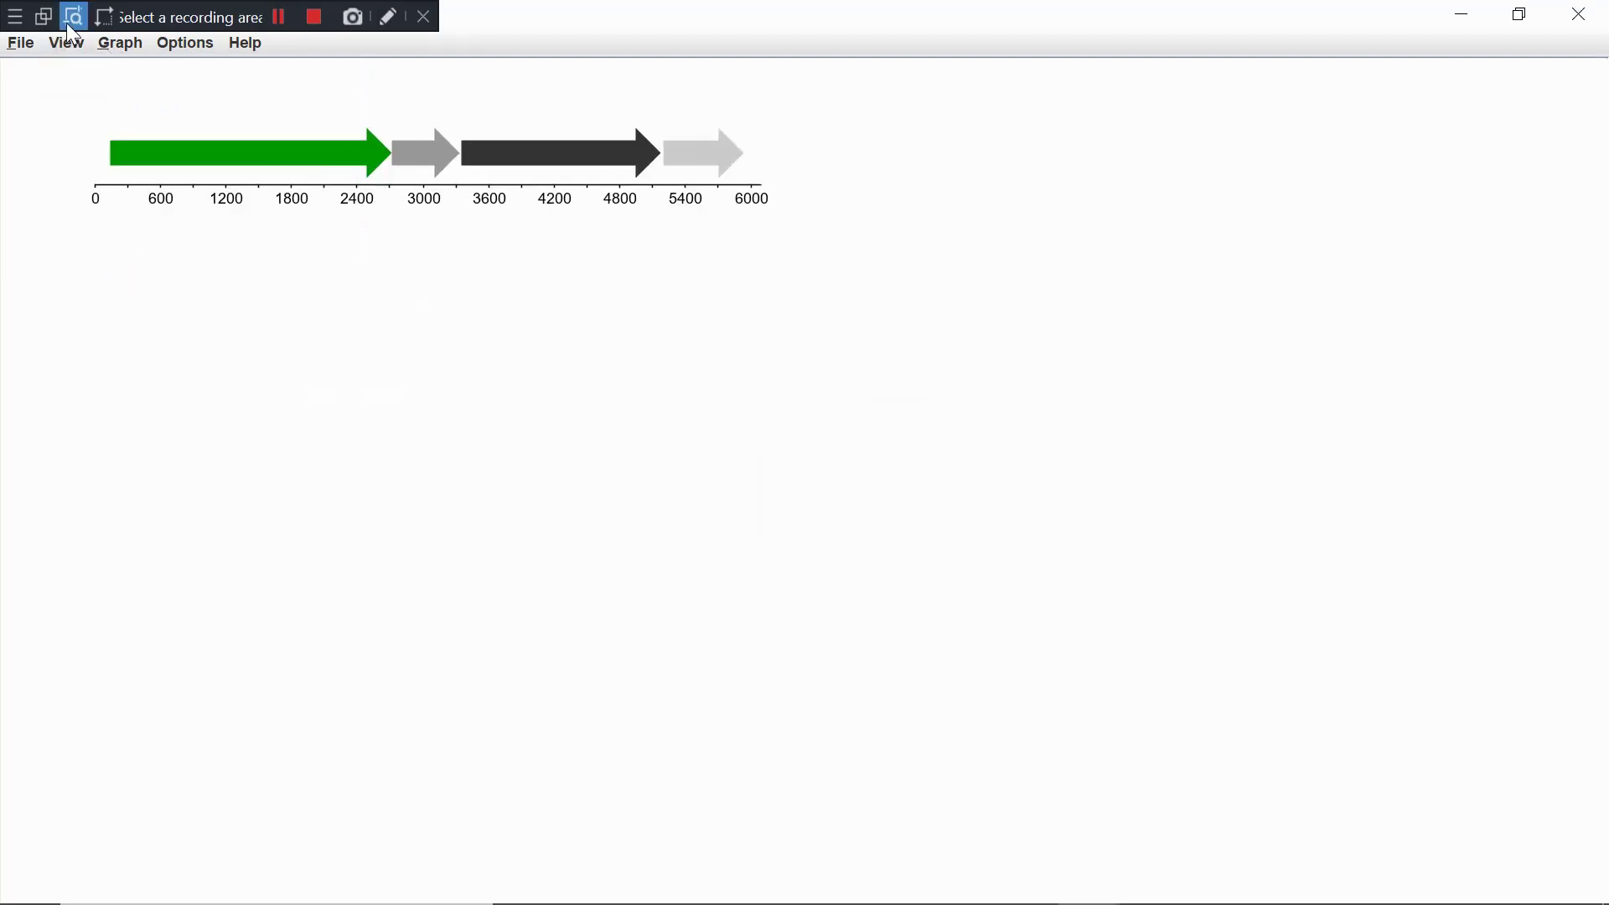
left_click(68, 50)
left_click(70, 70)
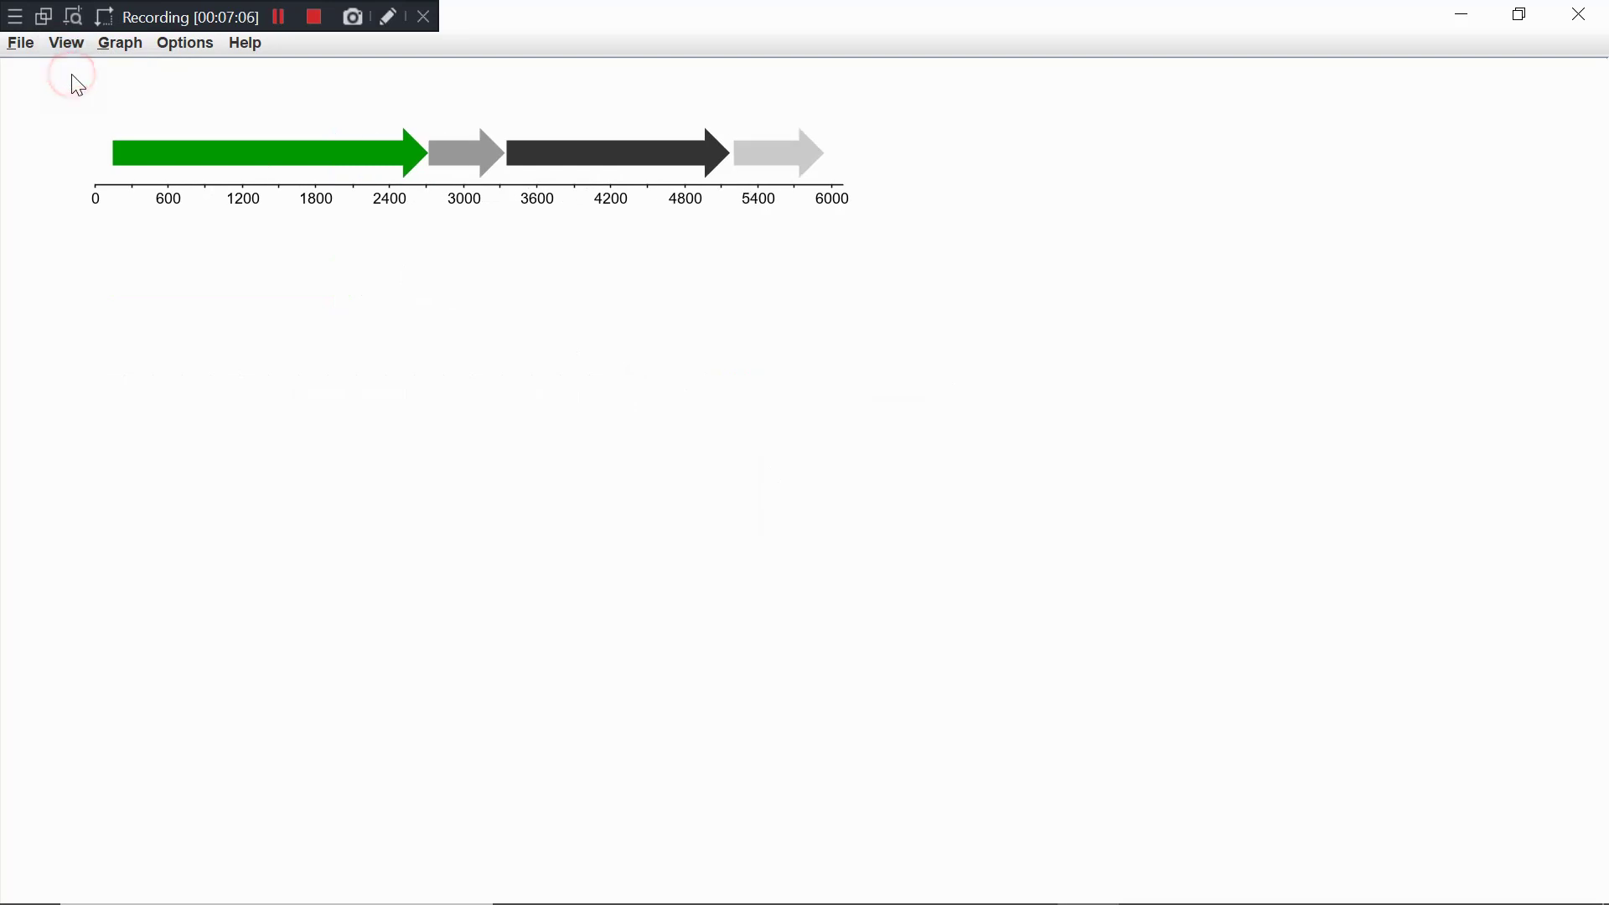
left_click(72, 49)
left_click(70, 68)
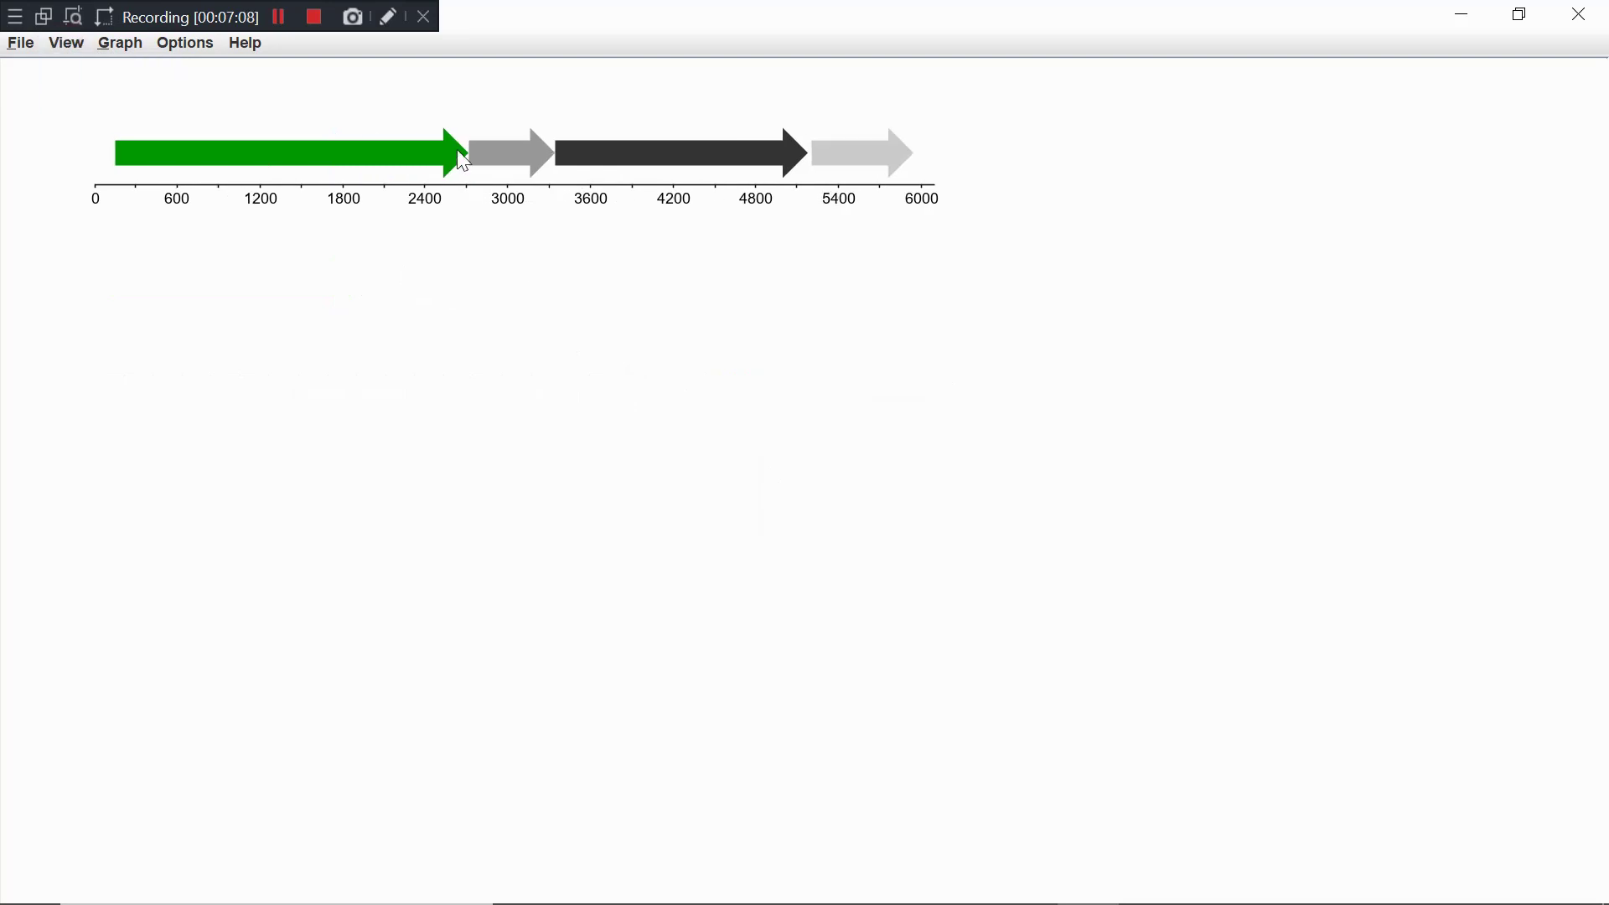